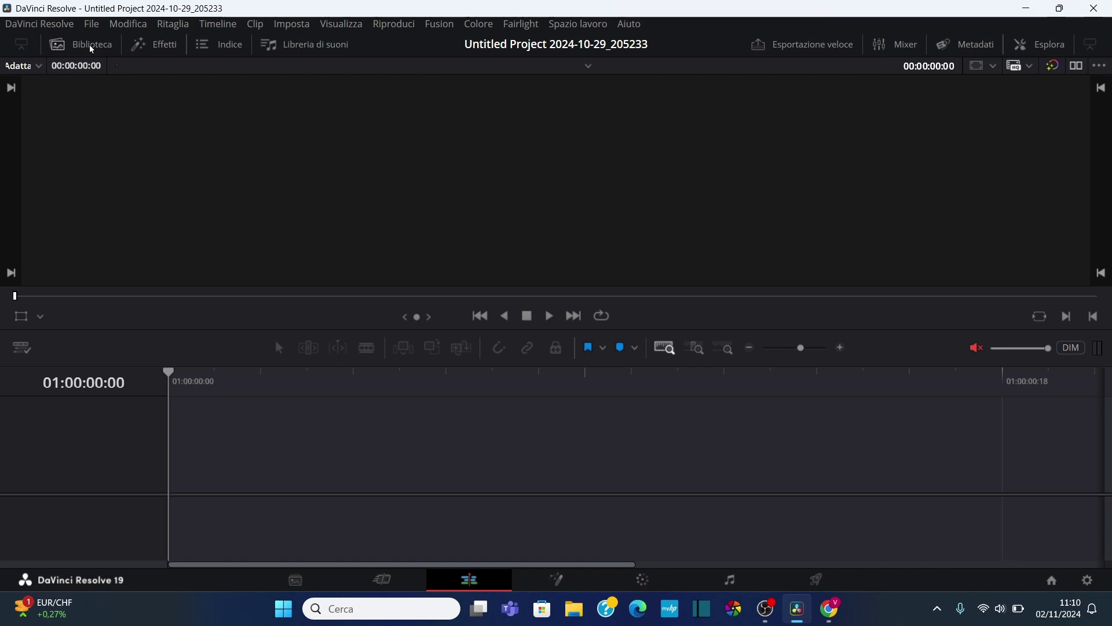
left_click(91, 50)
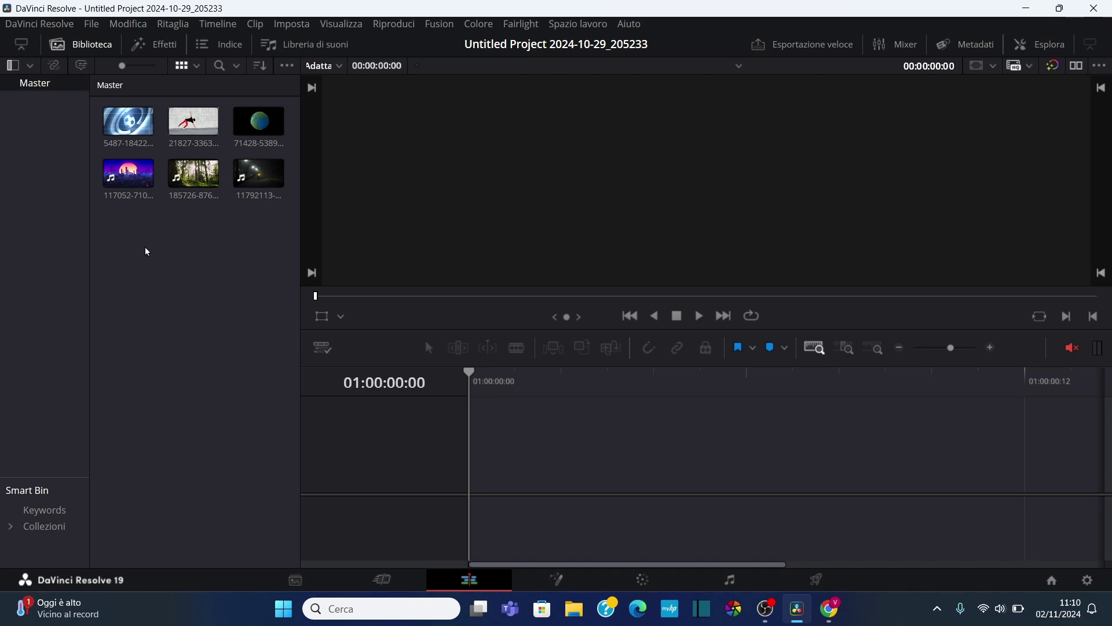
left_click(129, 178)
mouse_move(129, 178)
left_mouse_down()
mouse_move(508, 460)
mouse_move(474, 449)
left_mouse_up()
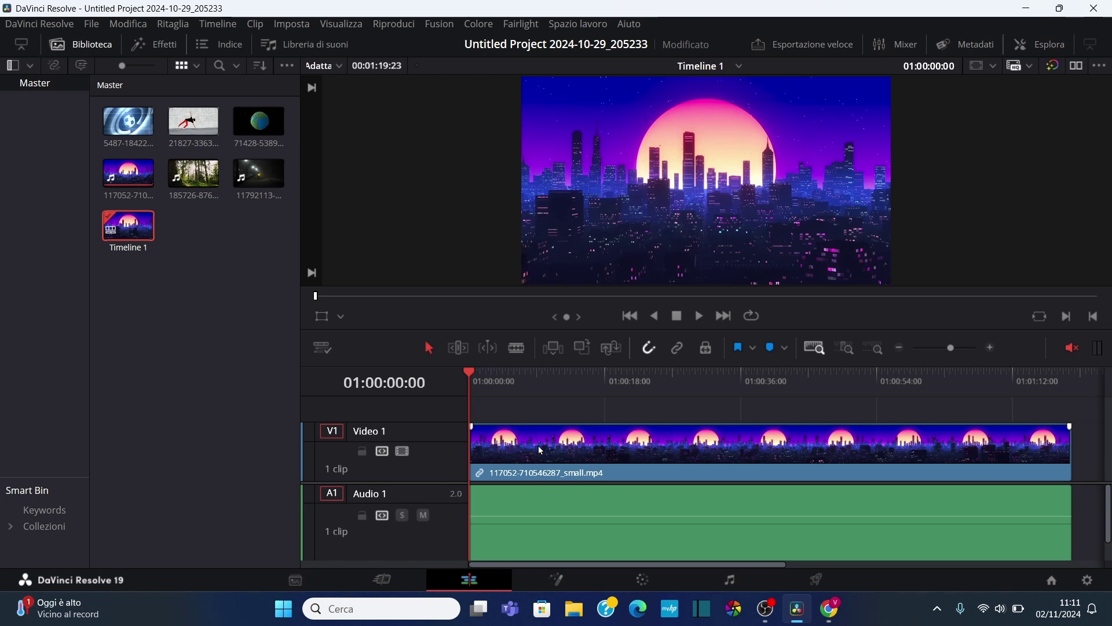
Split the city clip at the six-second mark and delete everything after it.
key("space")
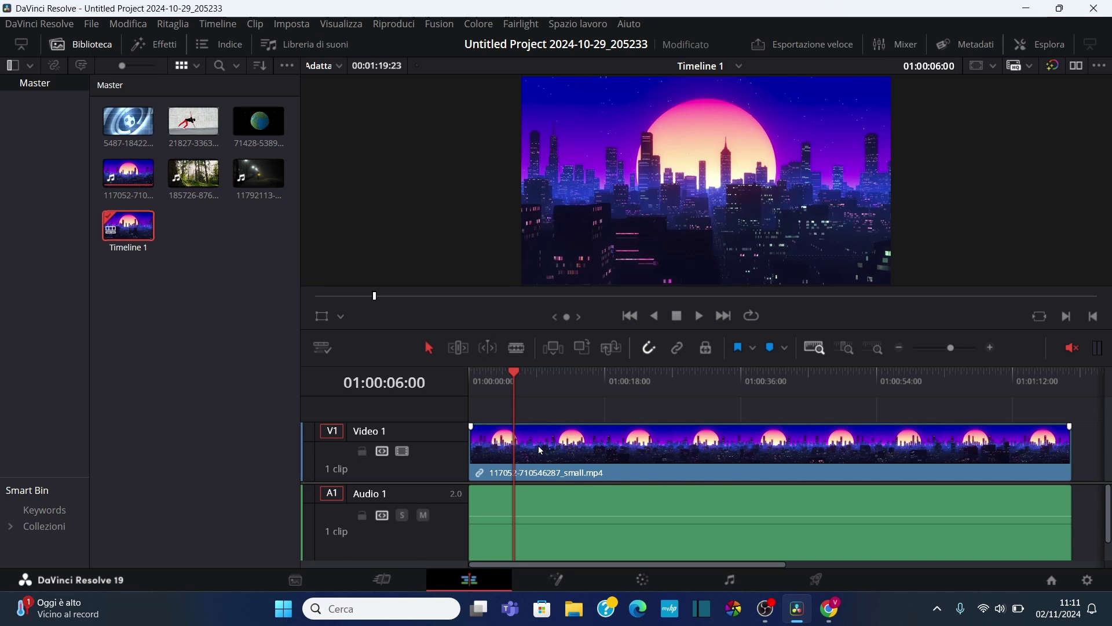
key("ctrl+b")
left_click(773, 466)
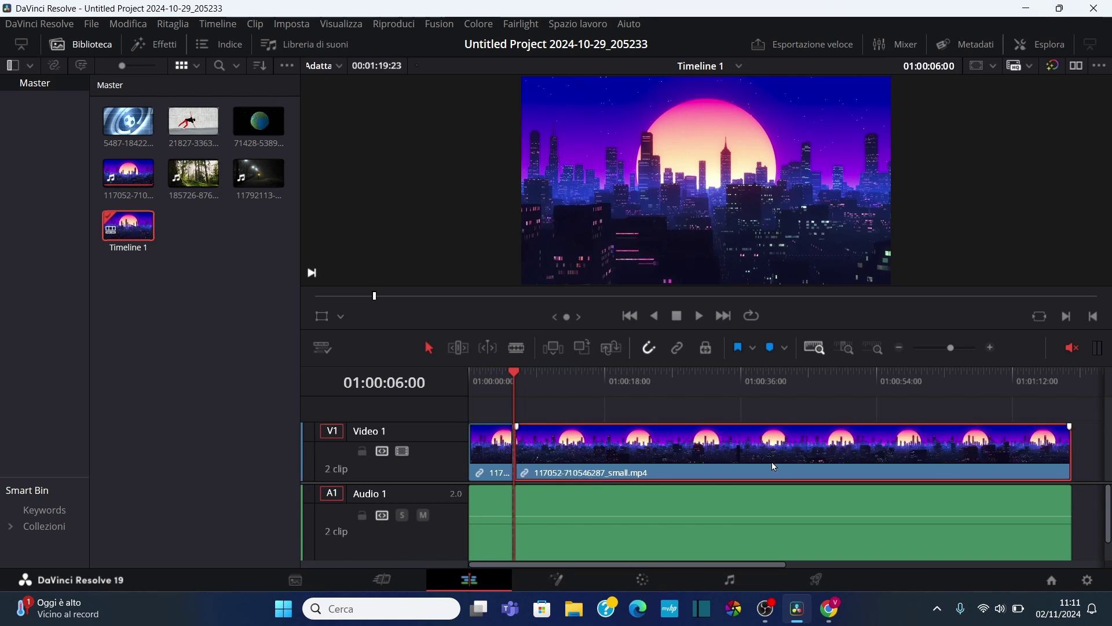
key("Delete")
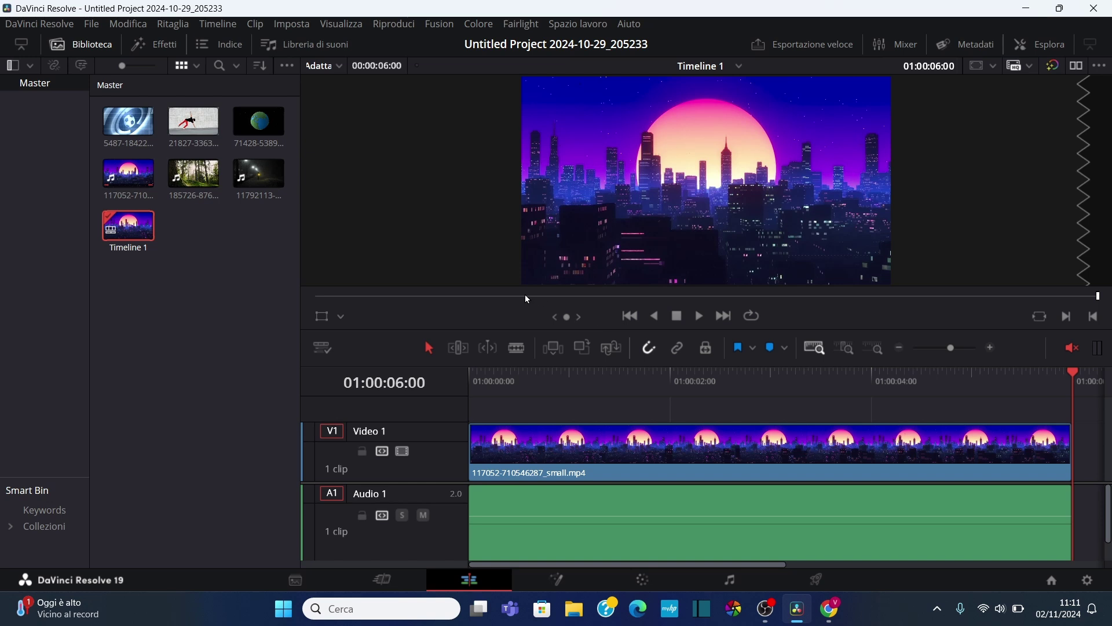
left_click(258, 174)
Search Open FX for 'spe' and apply the Specchi mirror effect to the city clip.
left_click(96, 45)
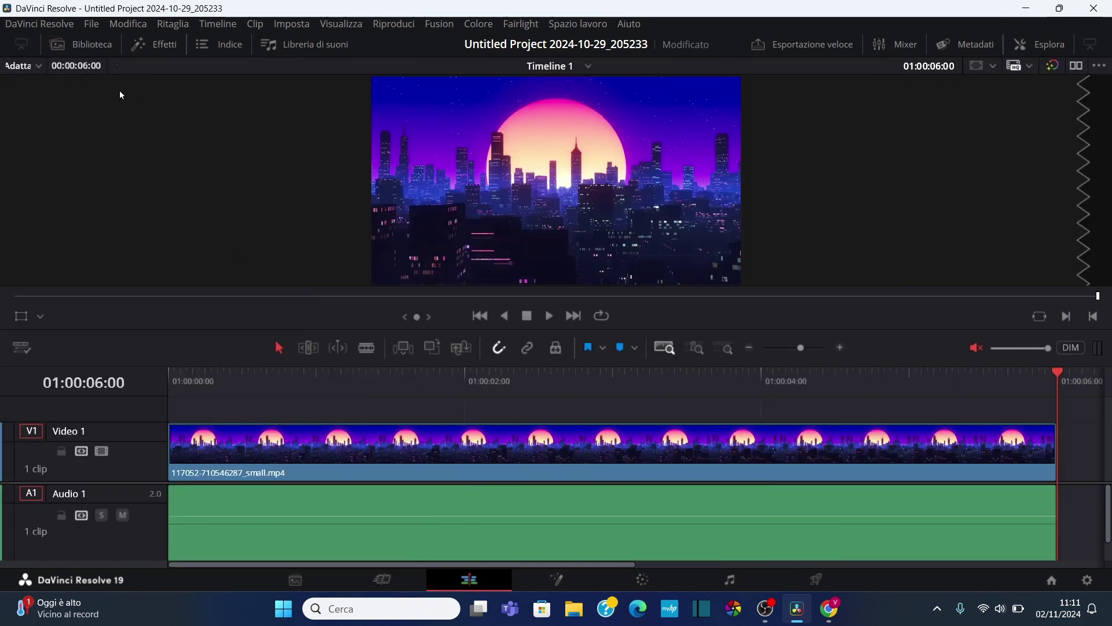
left_click(161, 46)
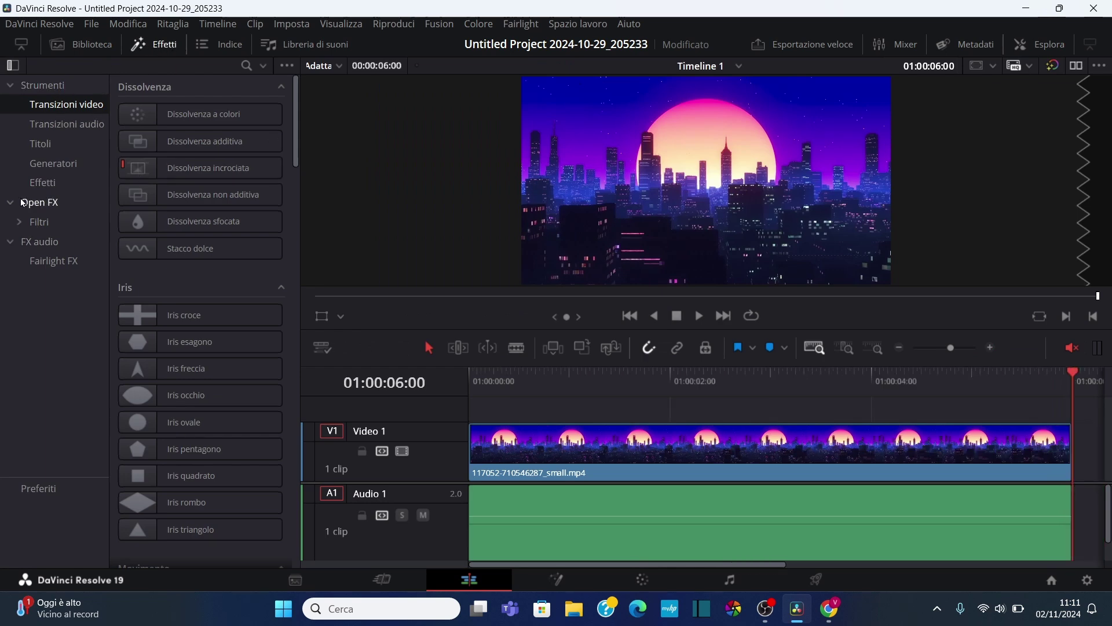
left_click(44, 204)
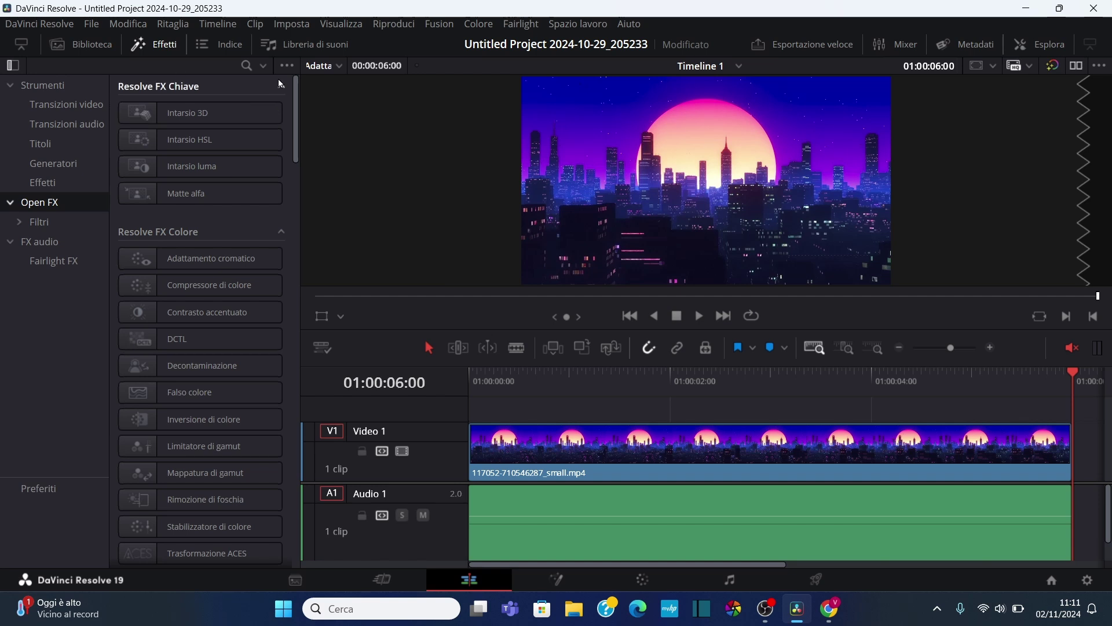
left_click(243, 69)
type("spe")
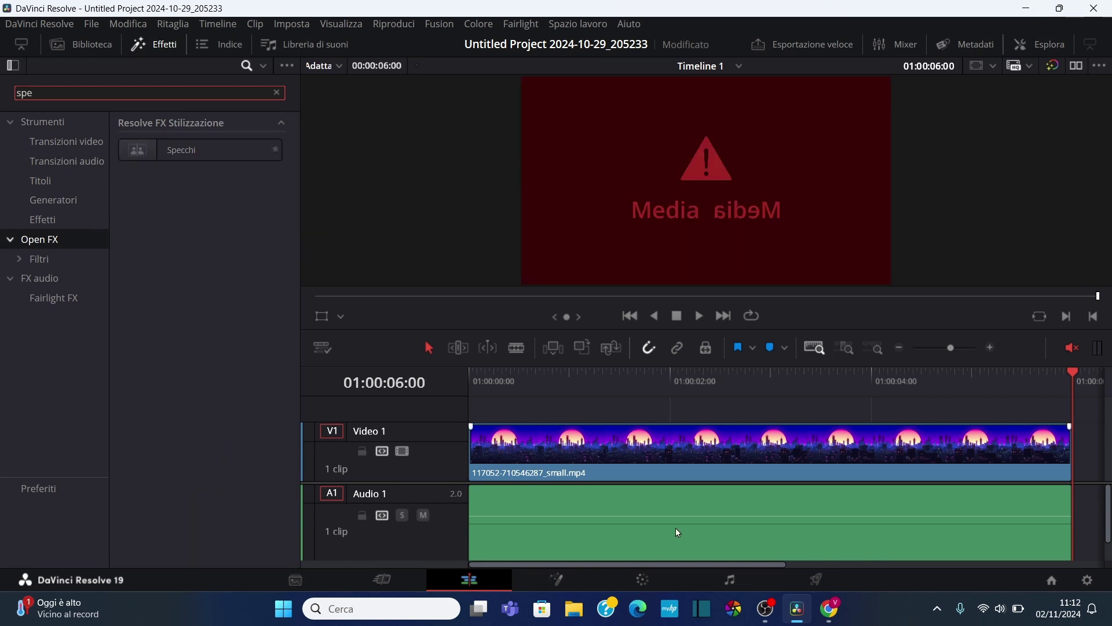
left_click_drag(200, 151, 582, 447)
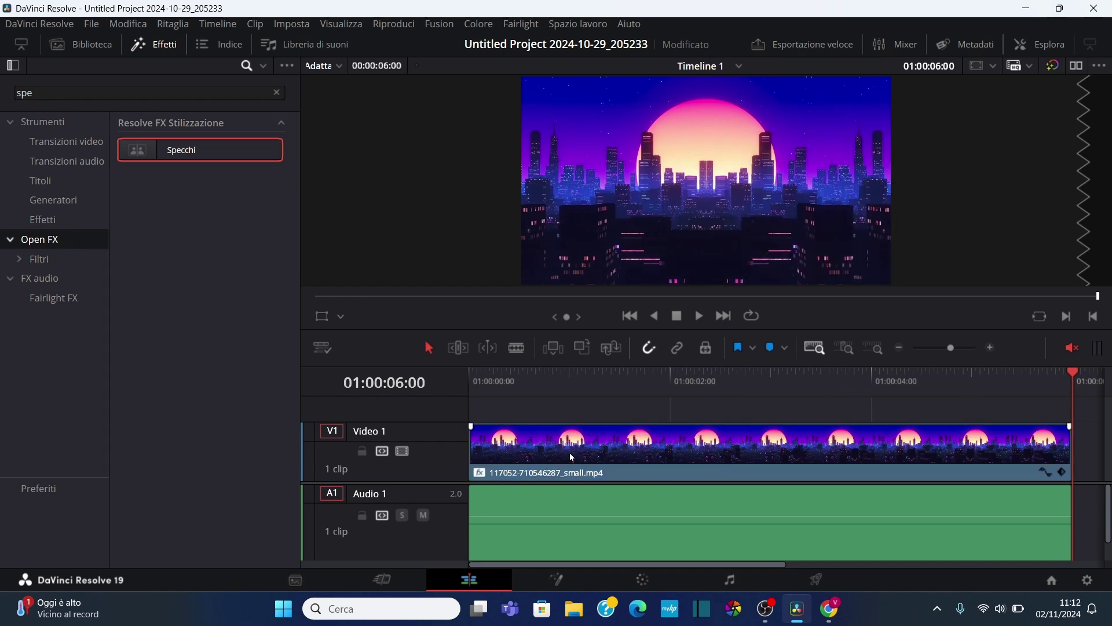
Save the project and delete the city clip's audio from Audio 1.
key("ctrl+s")
left_click(596, 525)
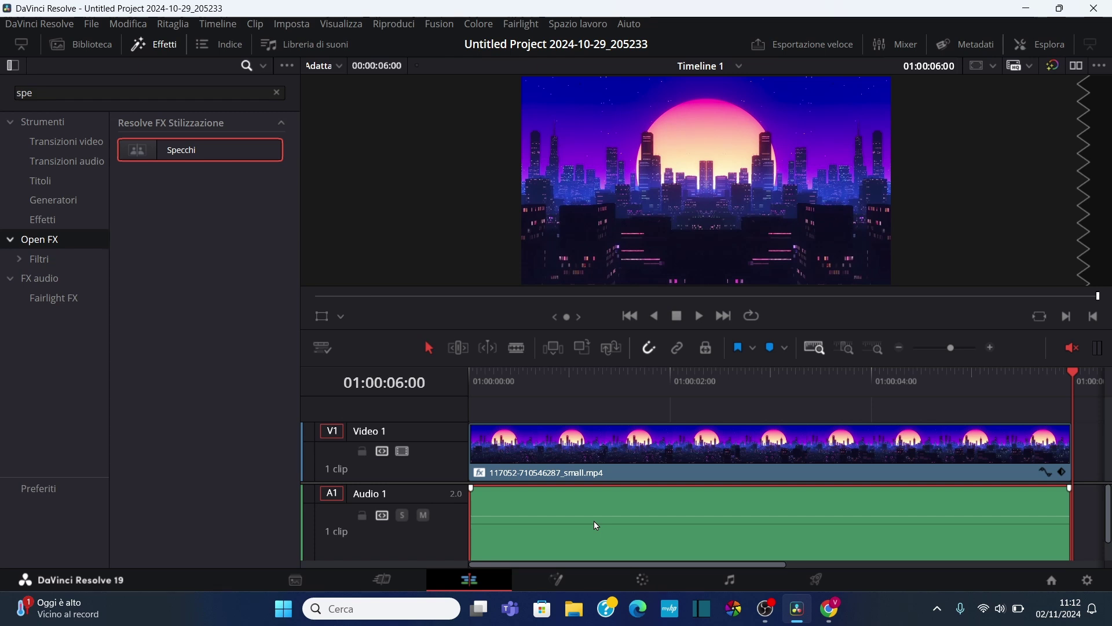
key("Delete")
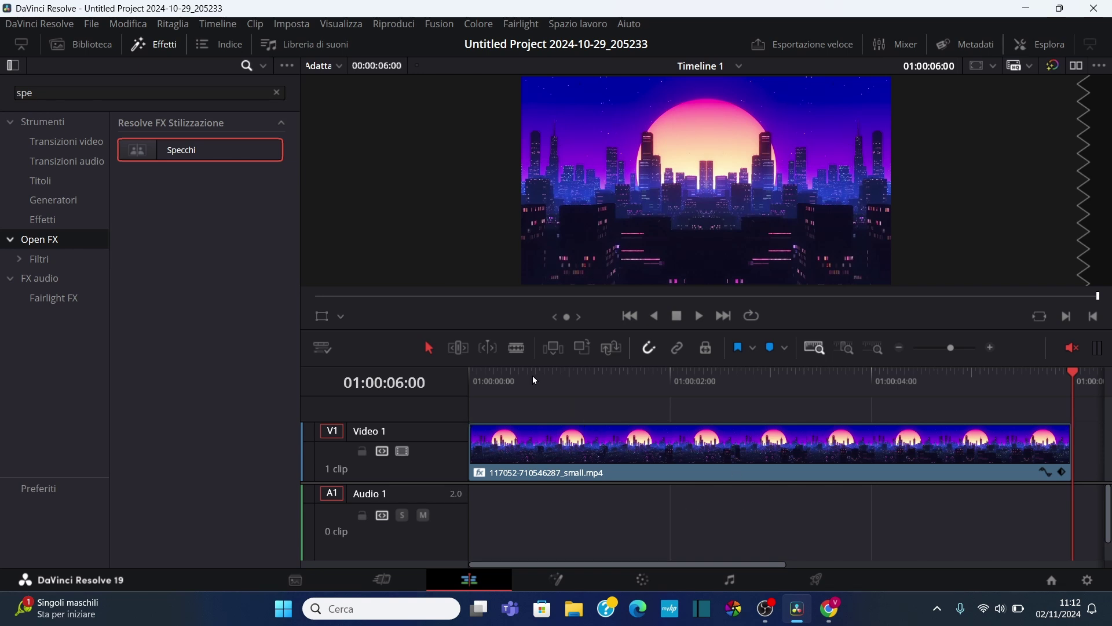
Show the city clip's effect settings in the Inspector, with the playhead at the timeline start.
left_click(155, 44)
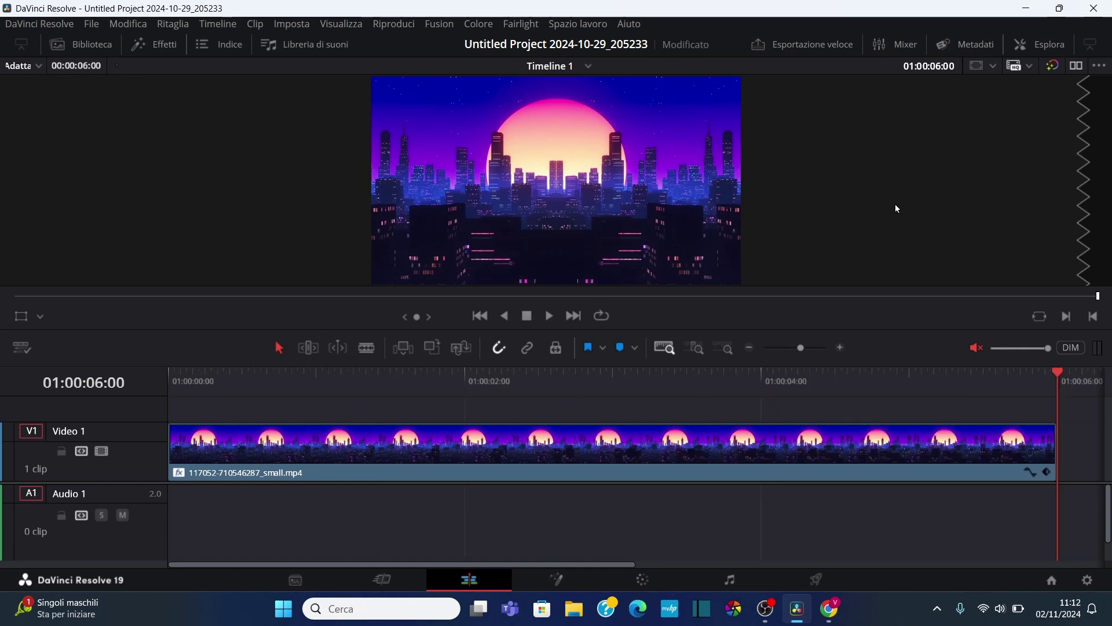
left_click(1041, 46)
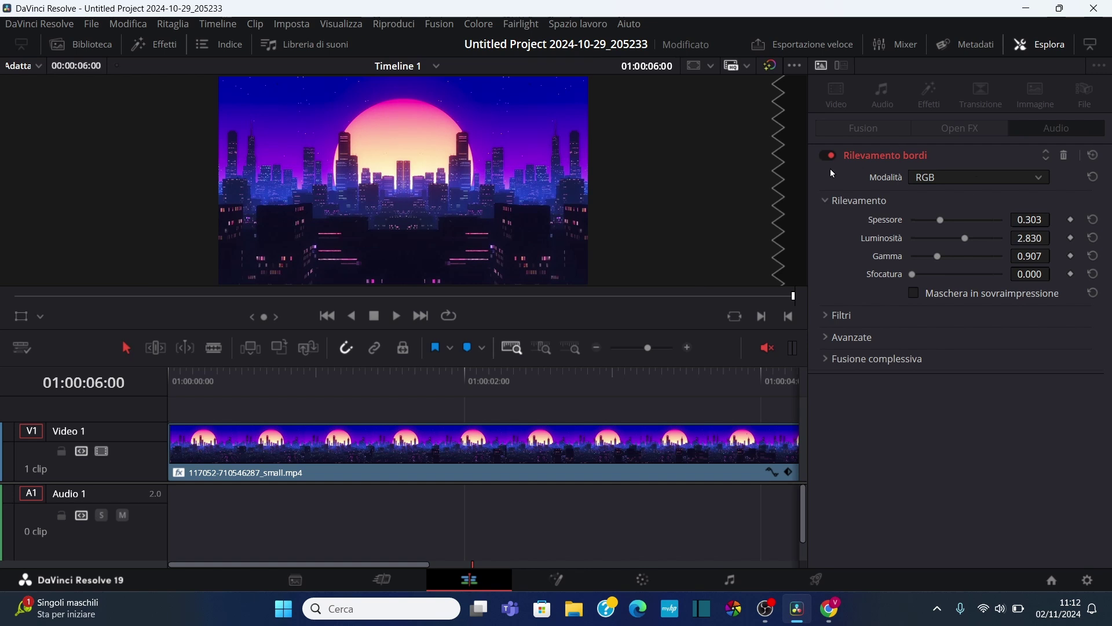
left_click(380, 376)
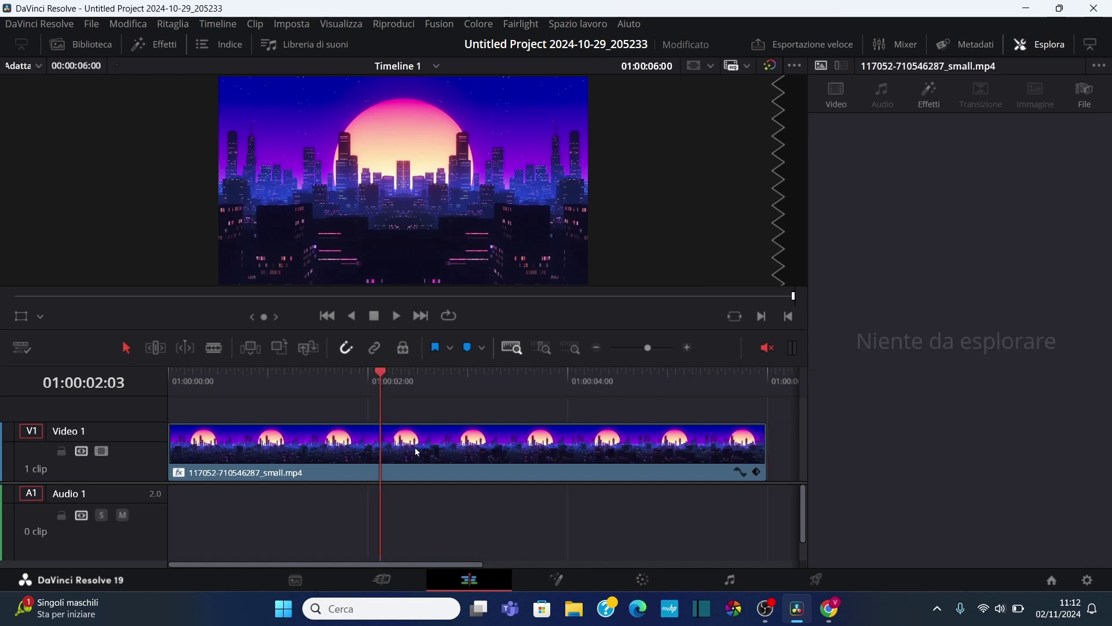
left_click(420, 450)
left_click(338, 316)
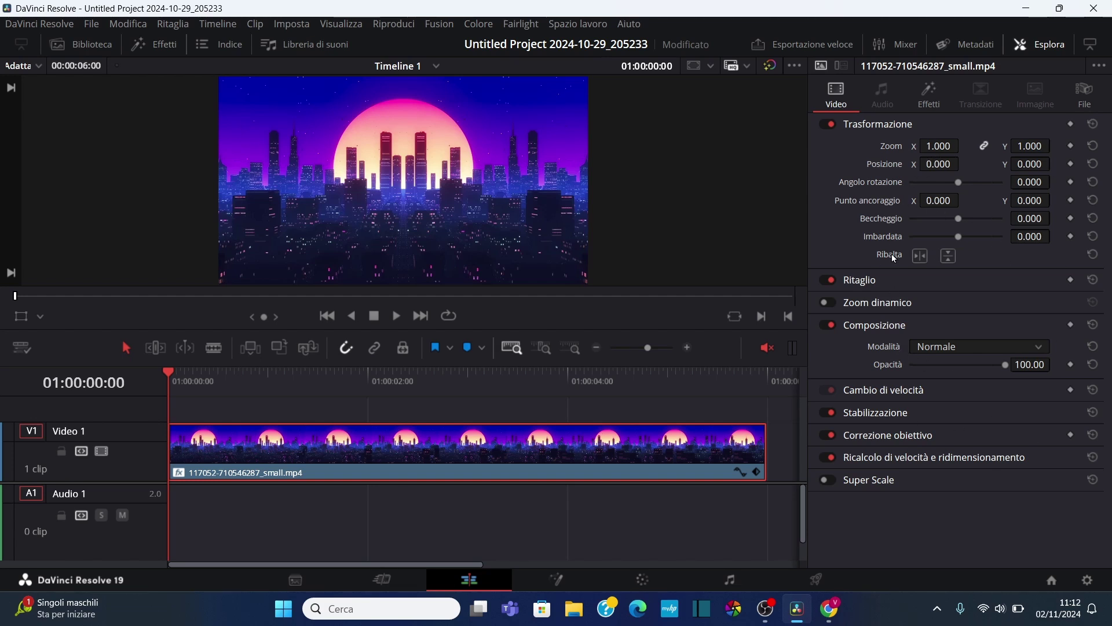
left_click(930, 92)
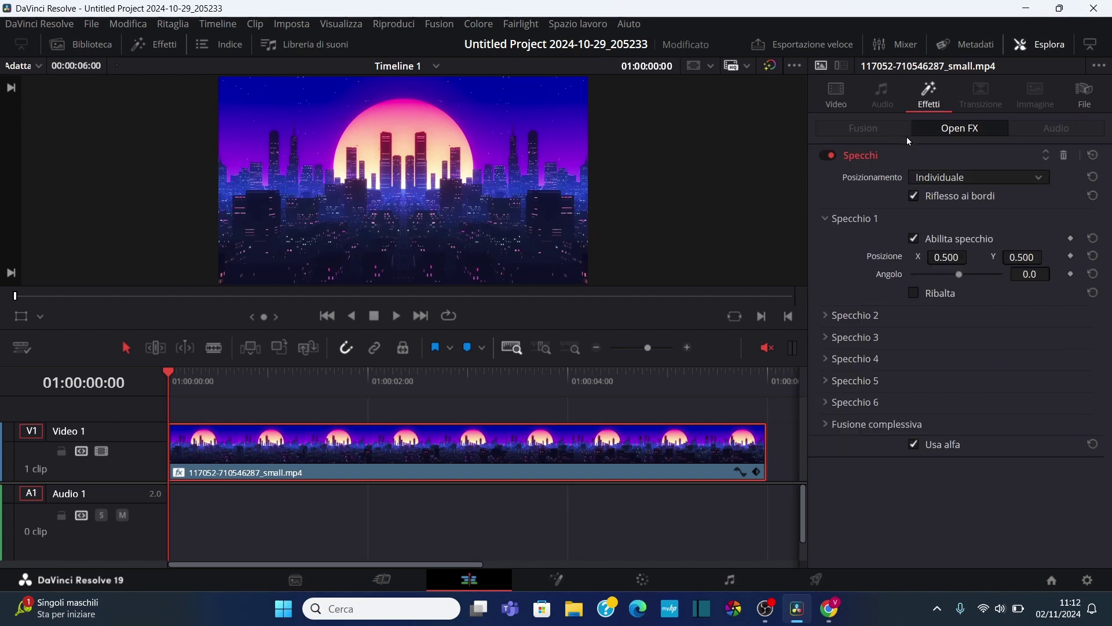
Compare Specchi on and off, then set its Specchio 1 angle to -90.
left_click(827, 156)
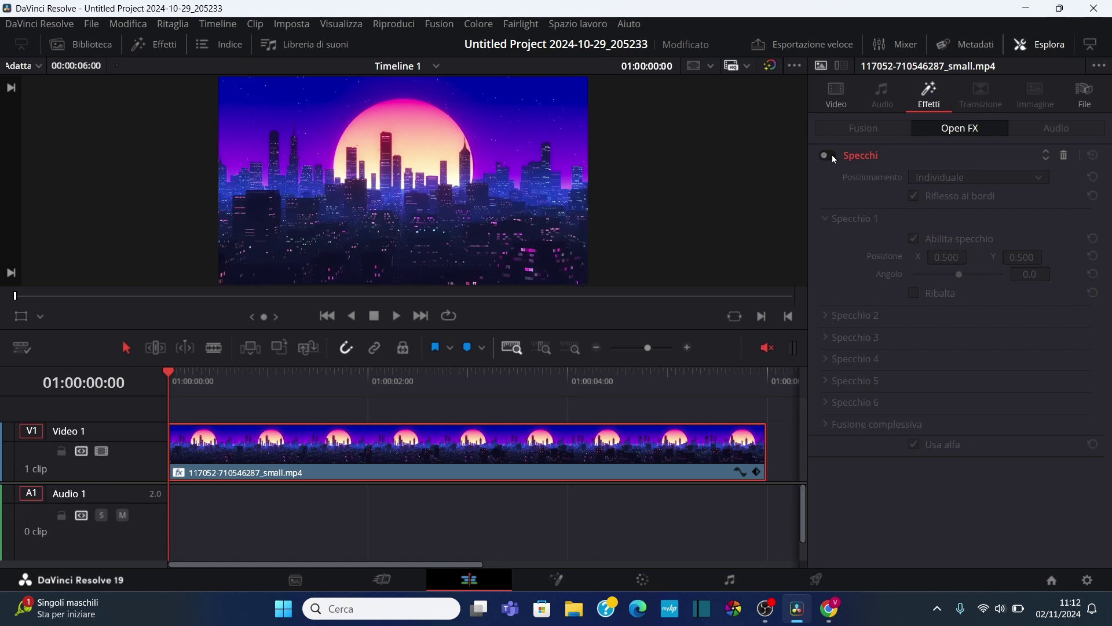
left_click(832, 155)
left_click(827, 156)
left_click(830, 154)
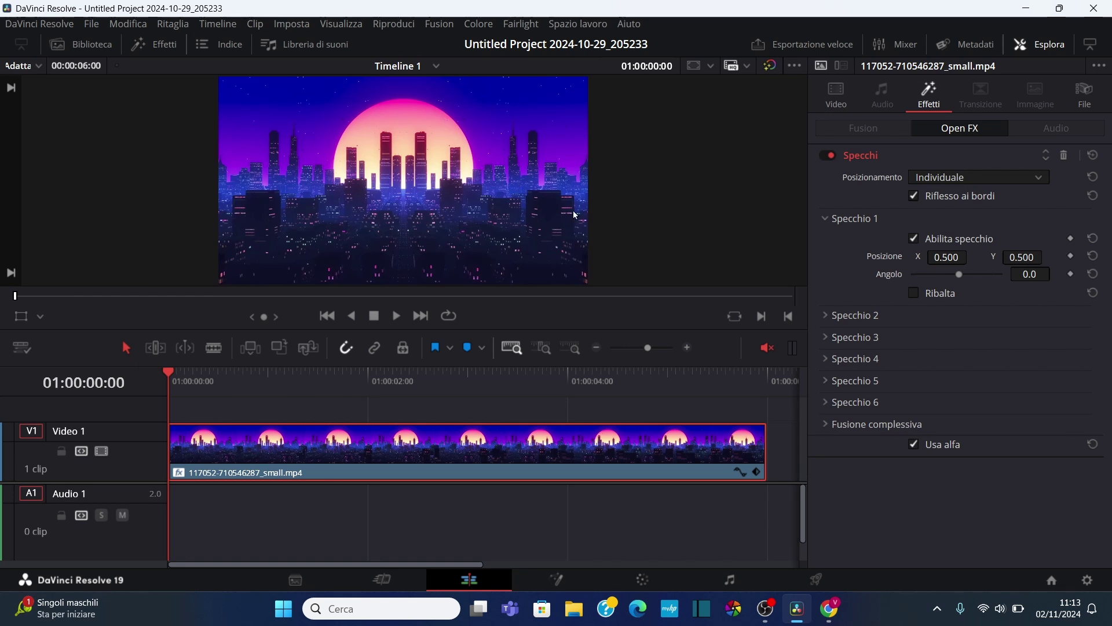
left_click(829, 155)
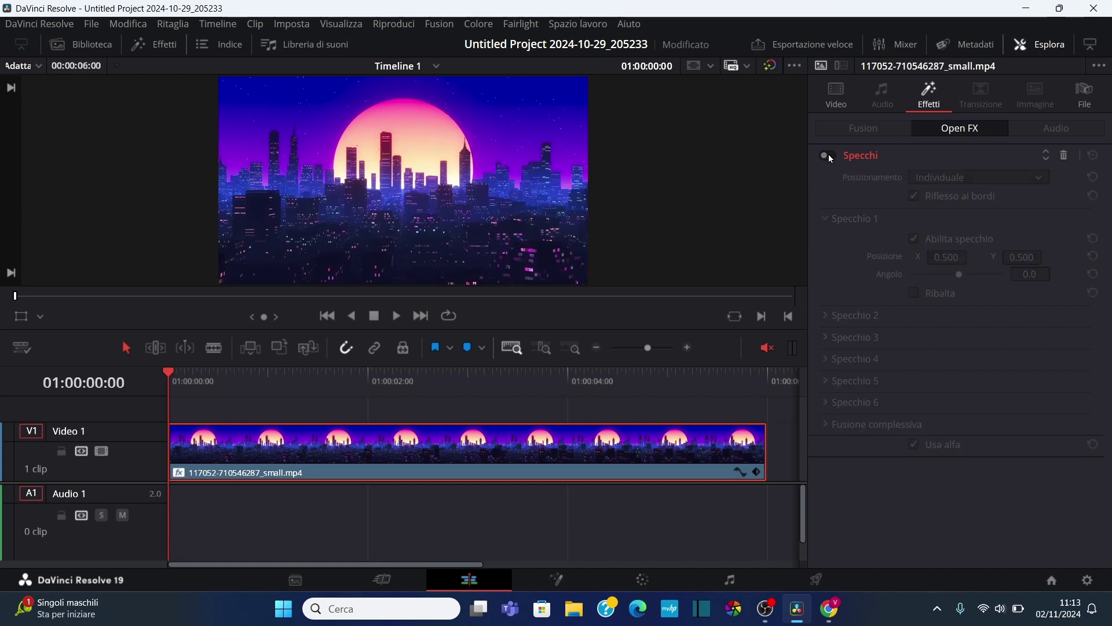
left_click(830, 156)
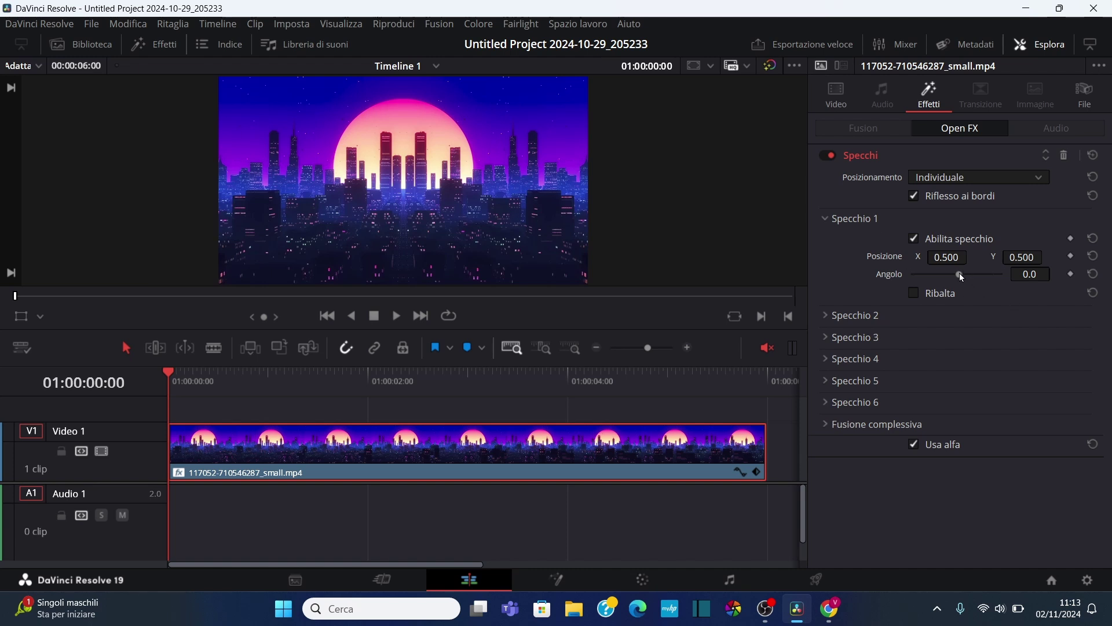
left_click_drag(960, 274, 896, 277)
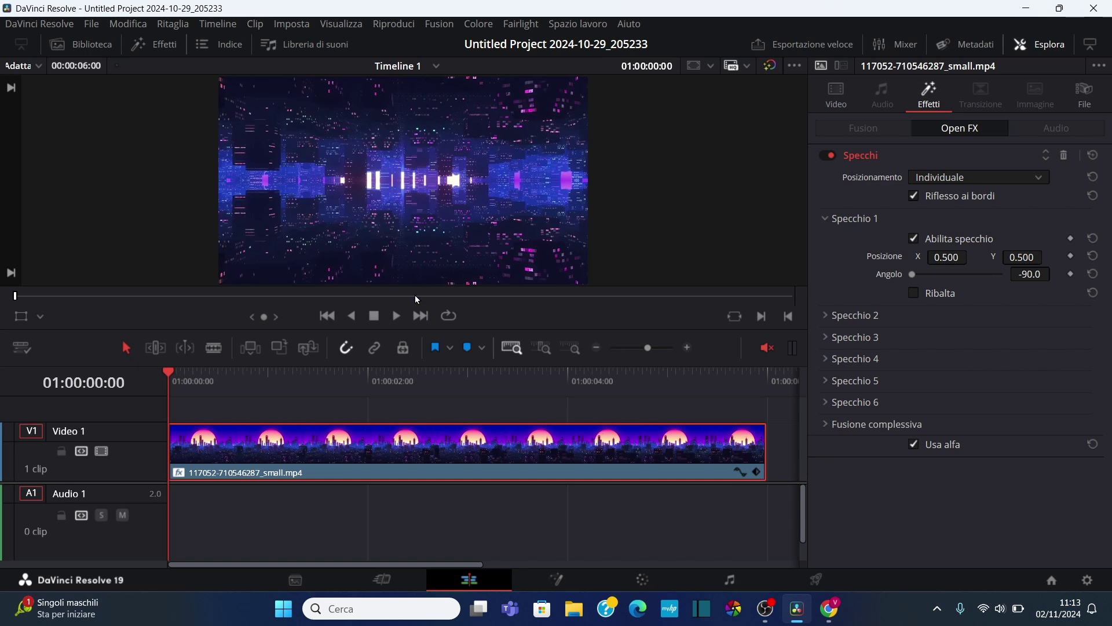
Lower the mirrored city clip to Y position -430 and play back the result.
left_click(841, 100)
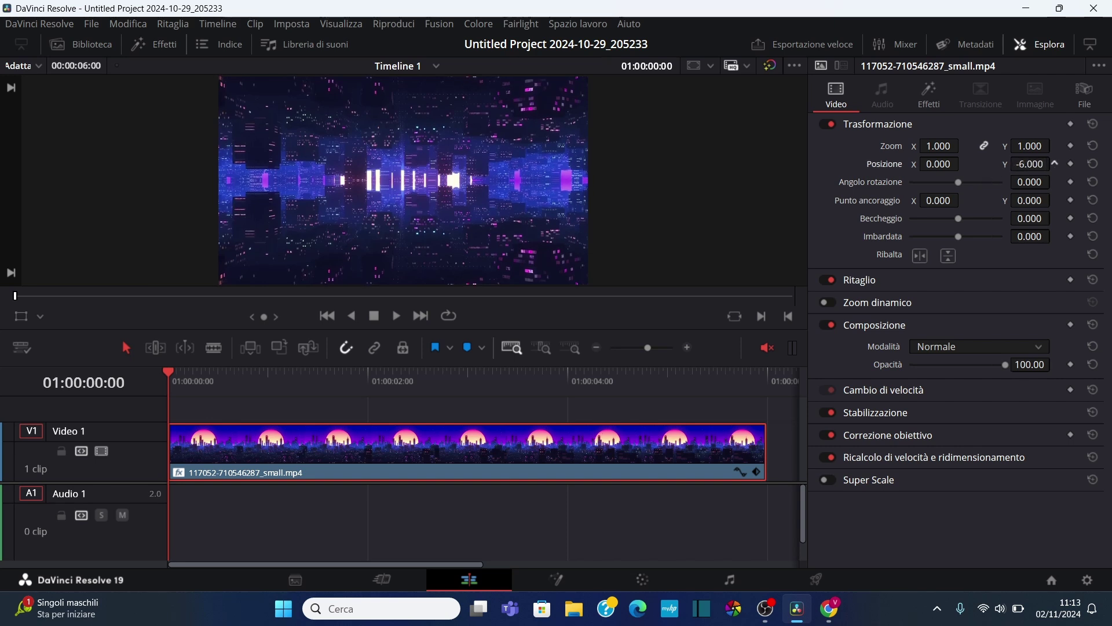
left_click_drag(1030, 164, 985, 164)
left_click_drag(1054, 164, 1032, 164)
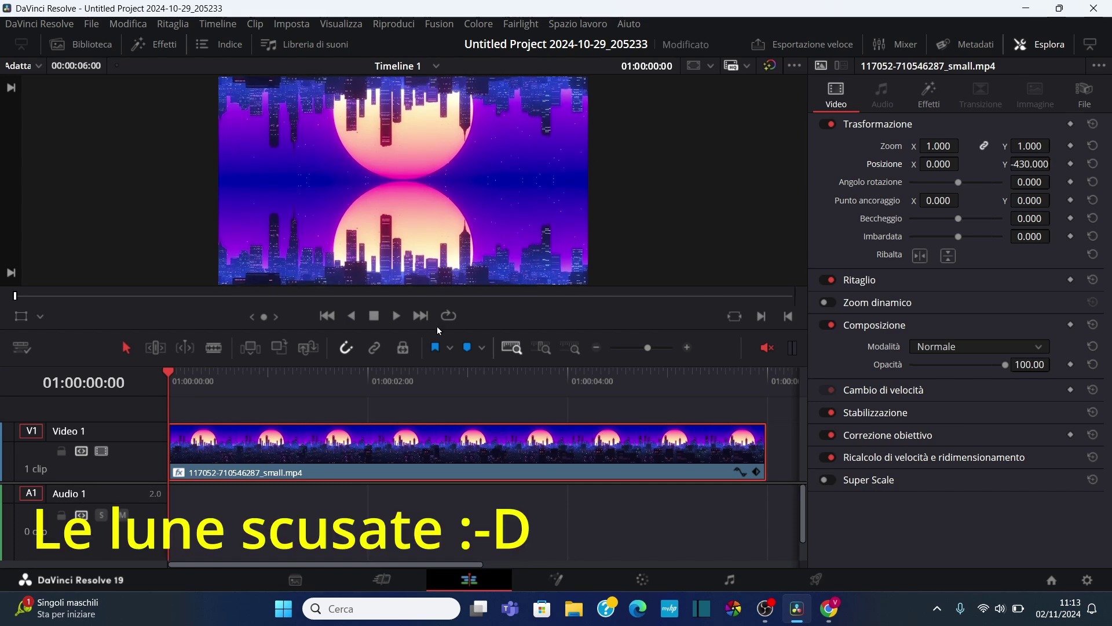
left_click(396, 315)
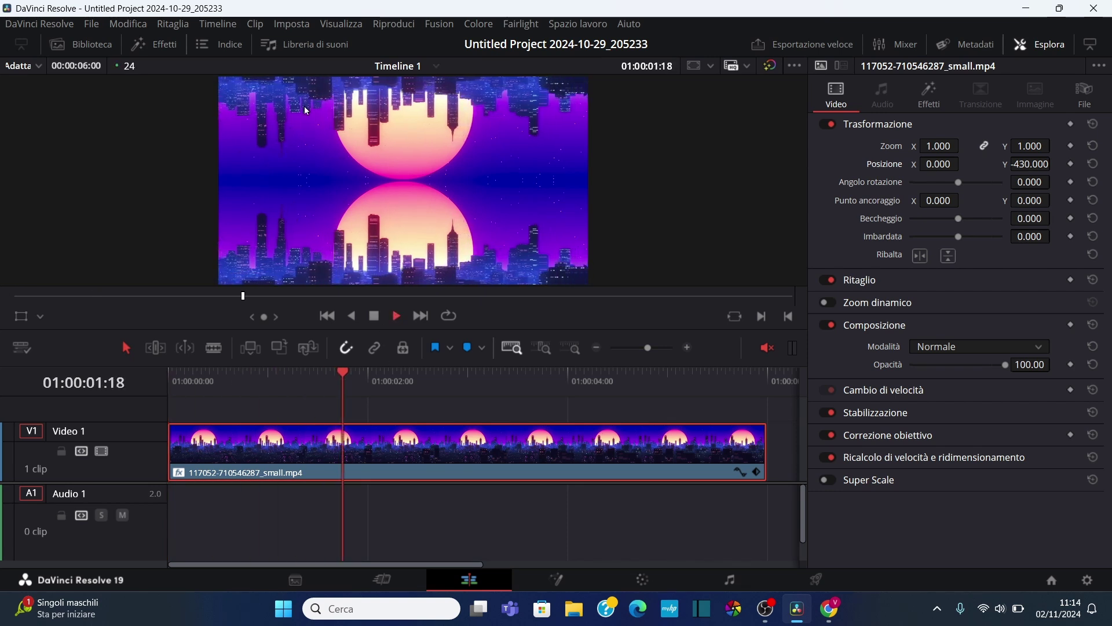
left_click(373, 315)
left_click(328, 315)
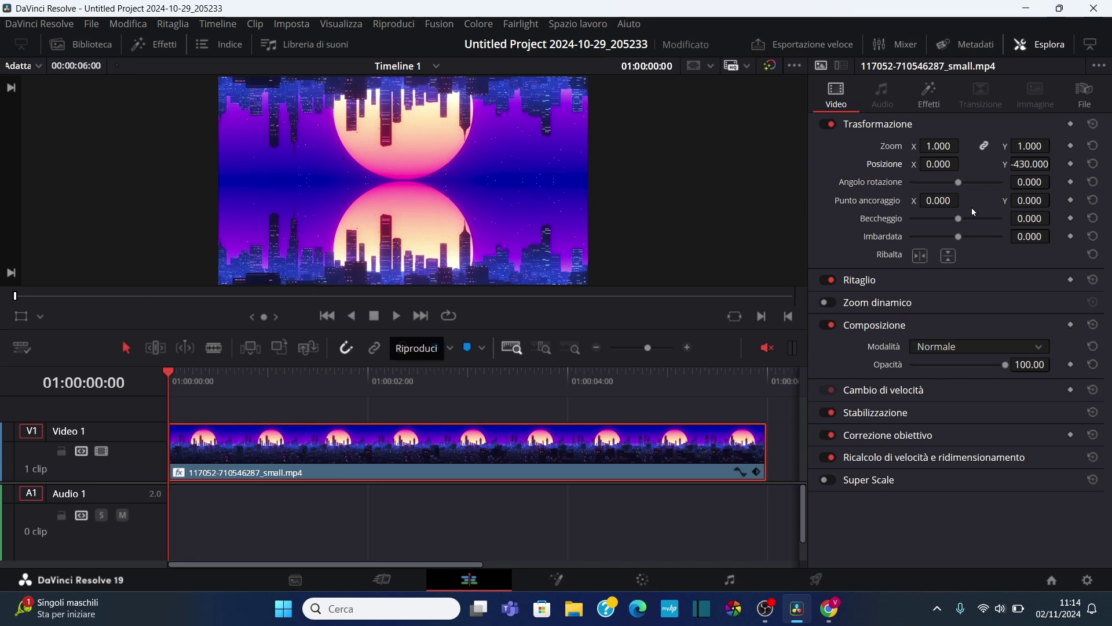
left_click(938, 96)
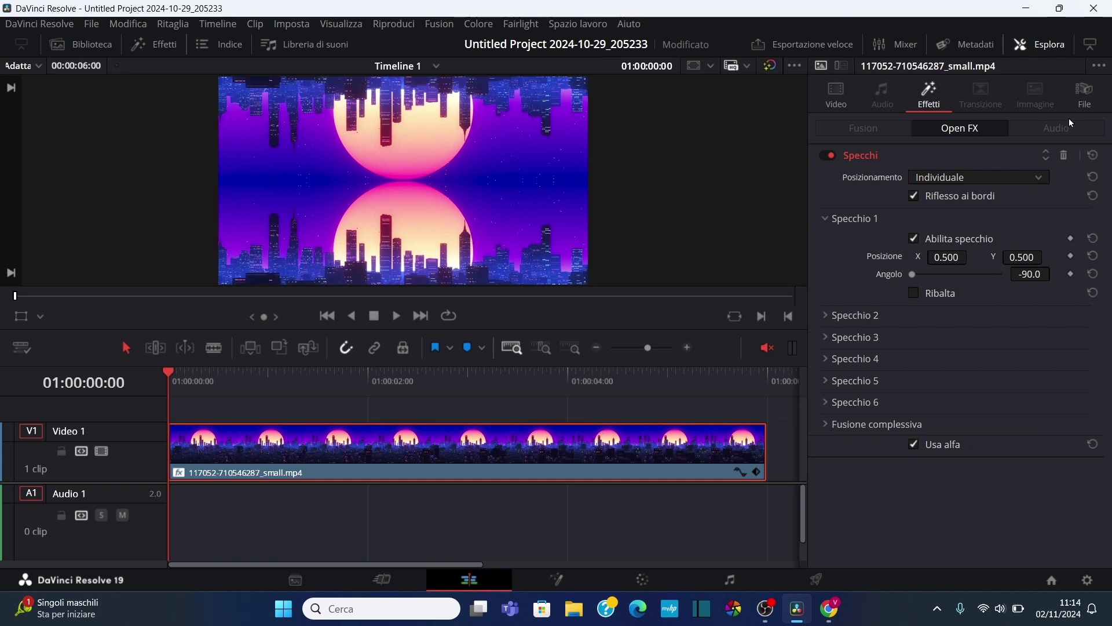
left_click(837, 92)
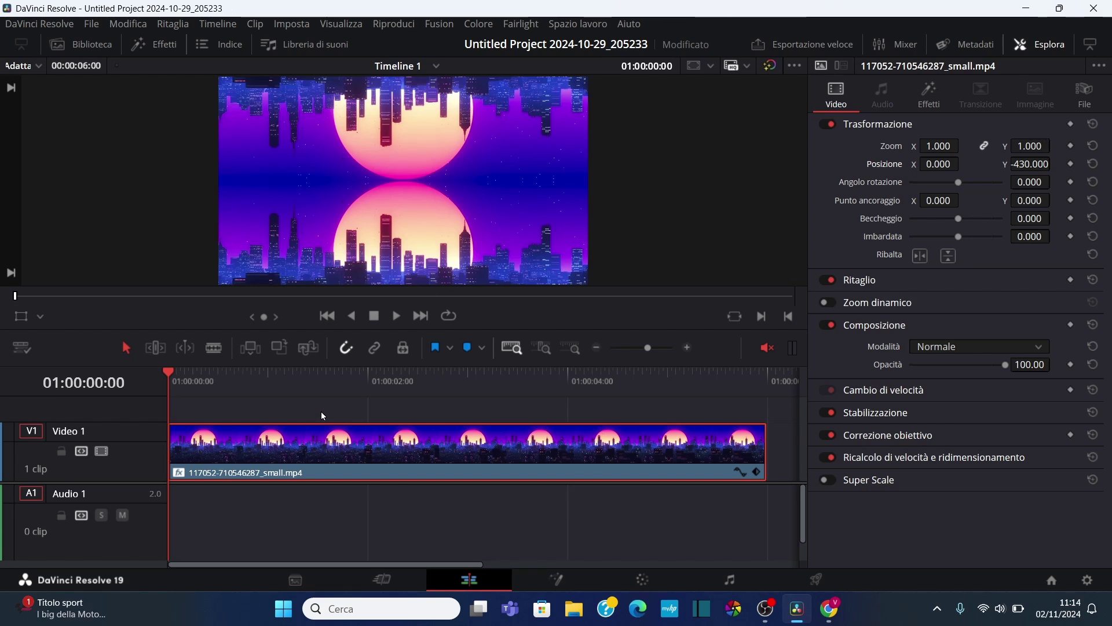
Keyframe the city clip's Y position from -430 at its start to -161 at its end.
left_click(1070, 164)
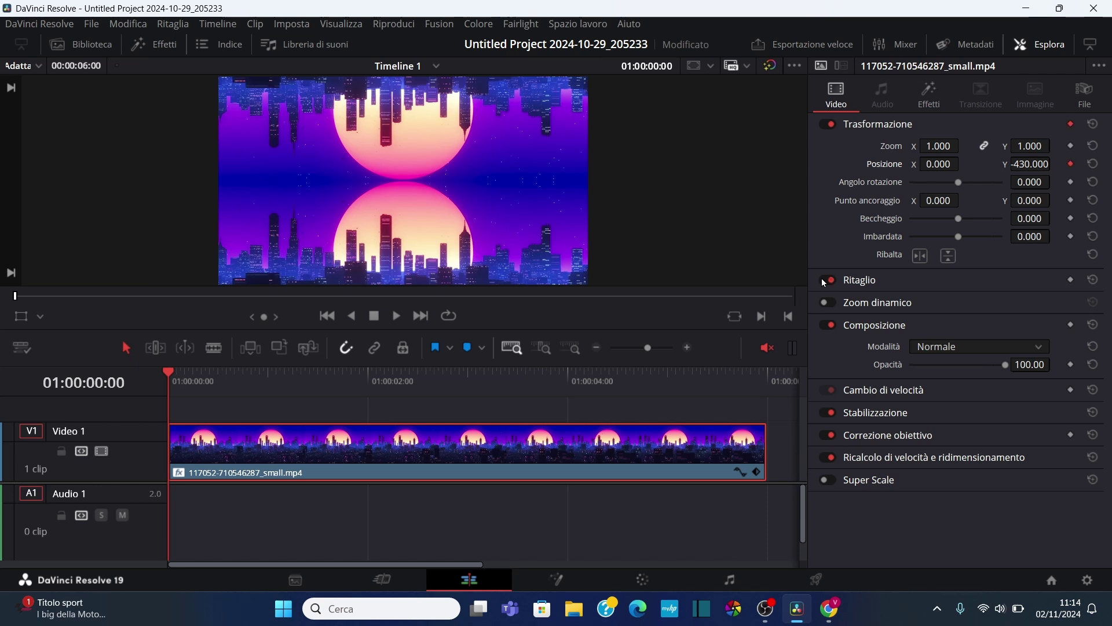
key("ctrl+s")
left_click(422, 317)
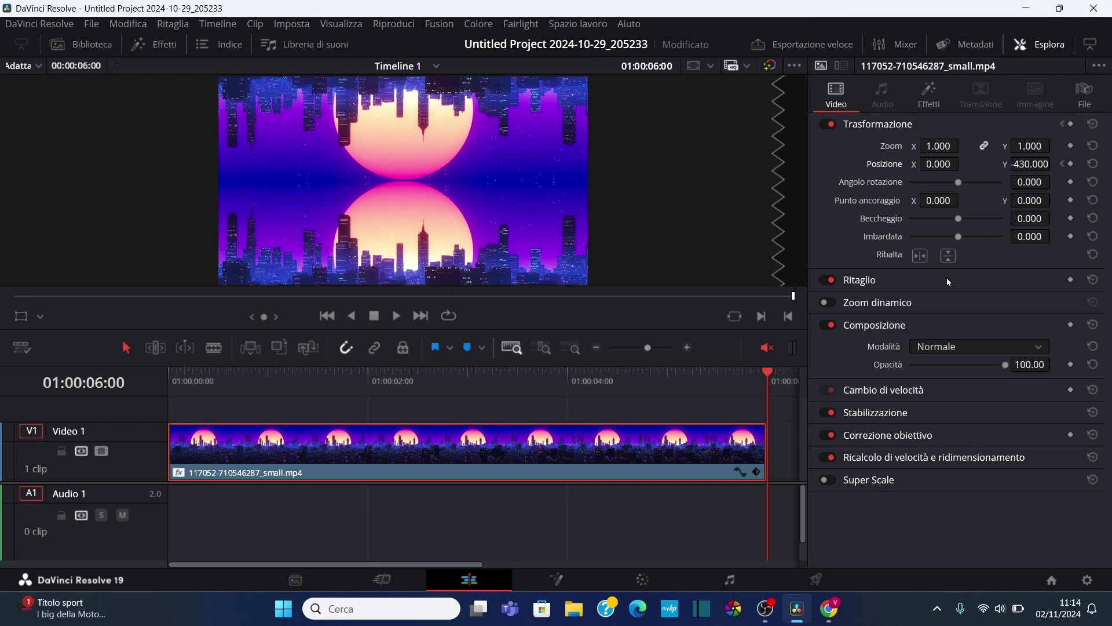
left_click_drag(1028, 164, 1055, 163)
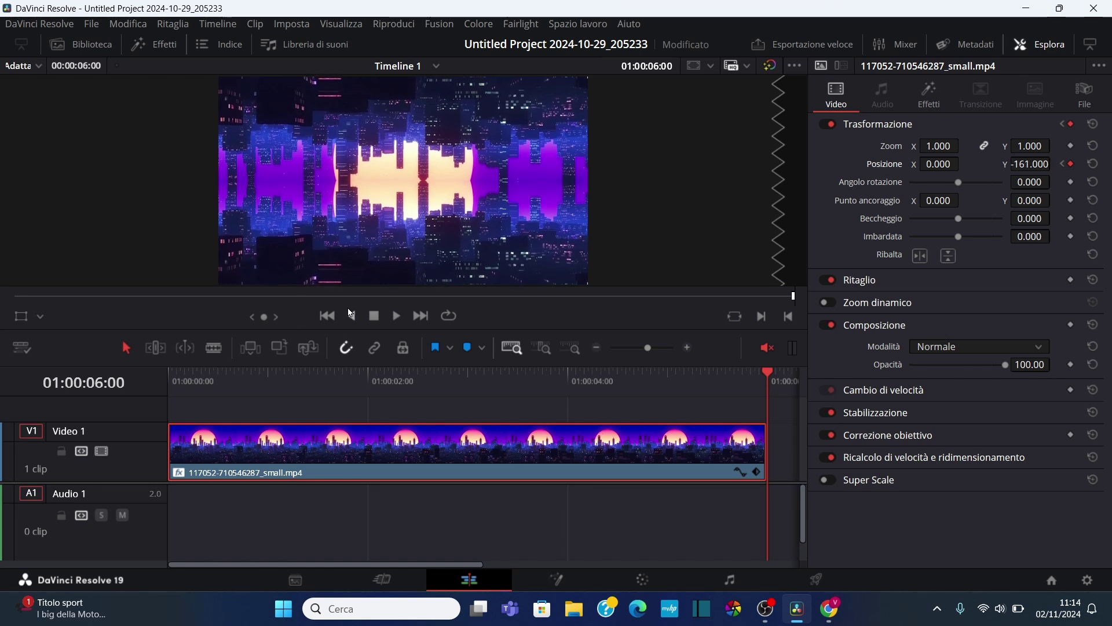
Preview the animation full screen, then close the Inspector and reopen the media pool.
left_click(328, 316)
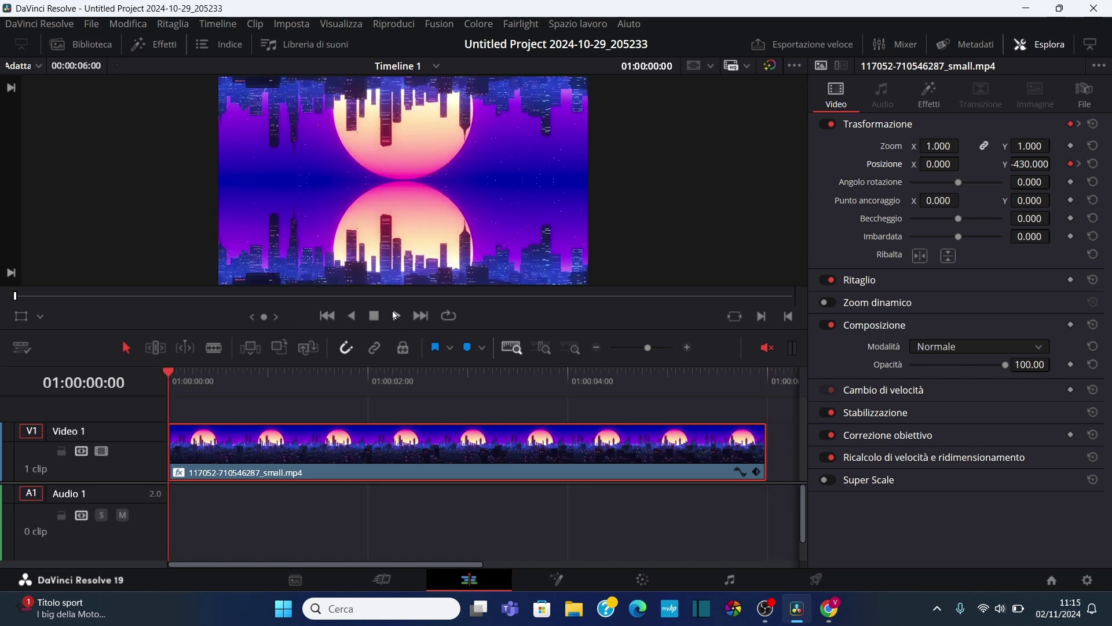
key("p")
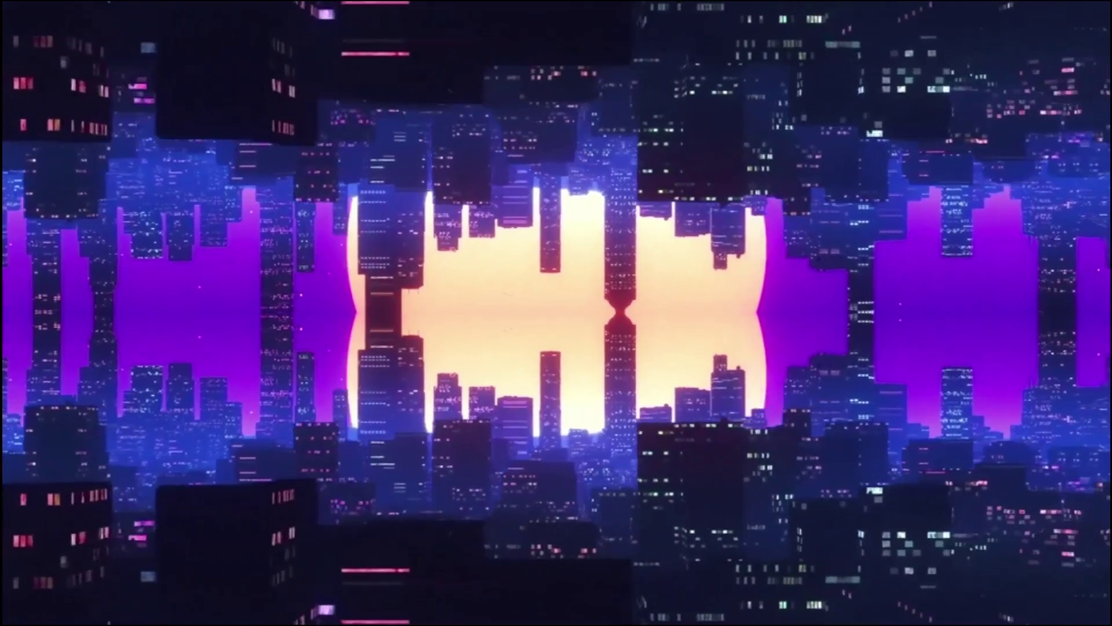
key("Escape")
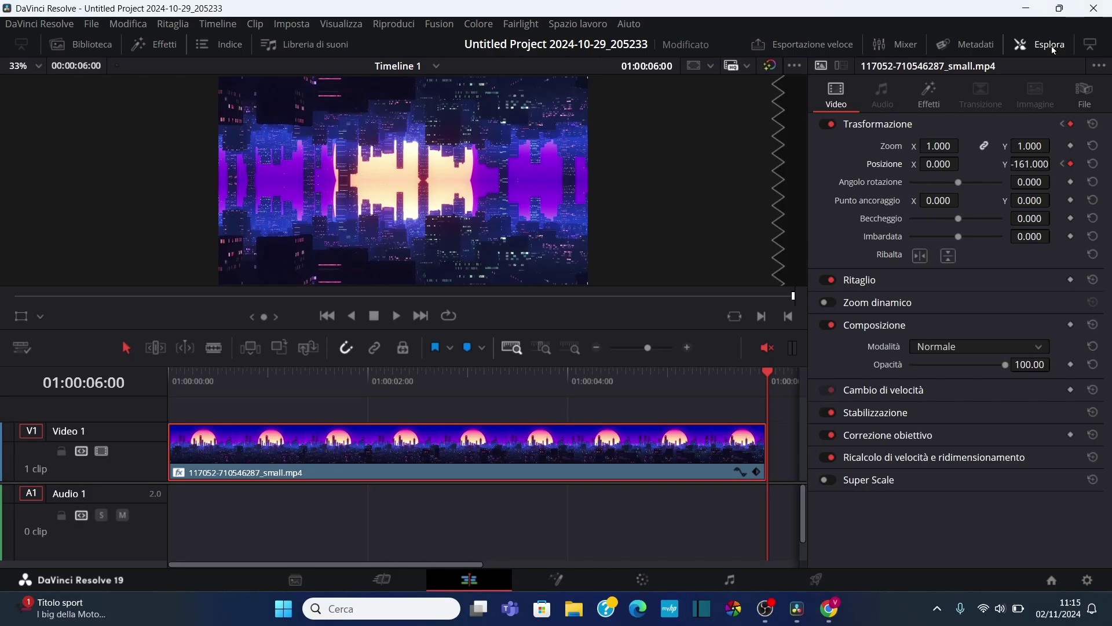
left_click(1051, 47)
left_click(85, 44)
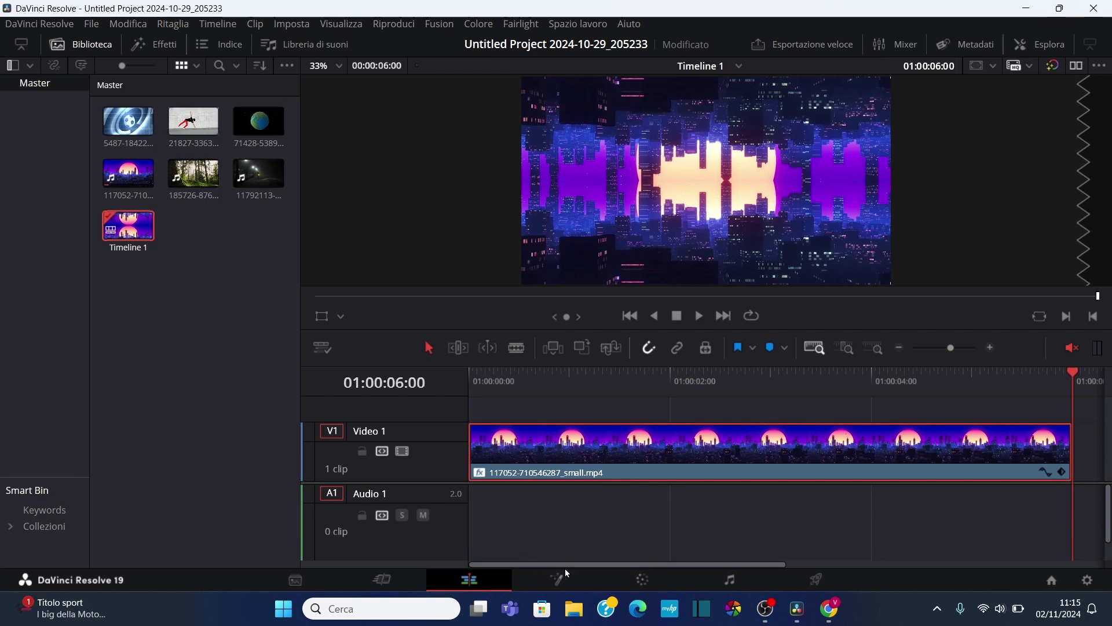
left_click_drag(567, 564, 631, 564)
left_click_drag(193, 122, 960, 493)
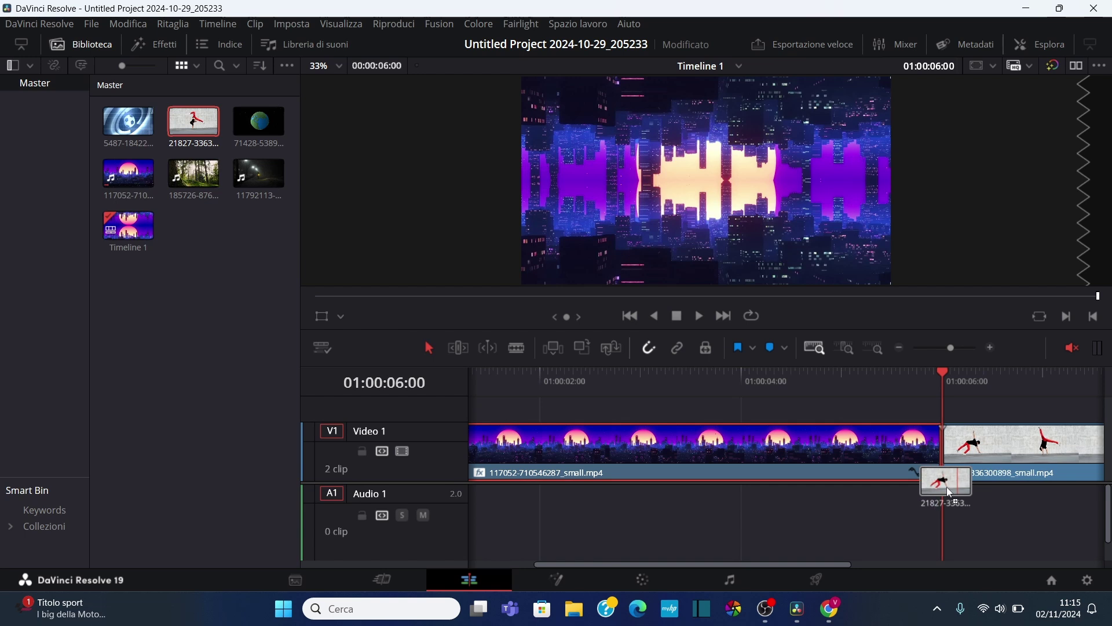
left_click_drag(957, 487, 946, 487)
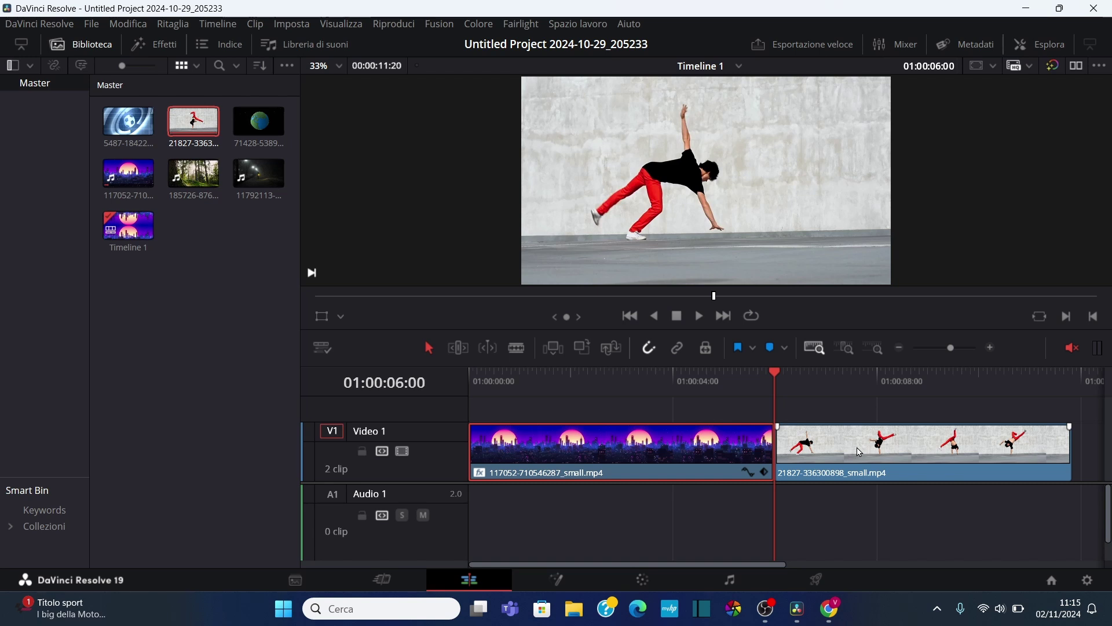
key("shift+Right")
key("shift+Right")
key("shift+Right")
key("shift+Right")
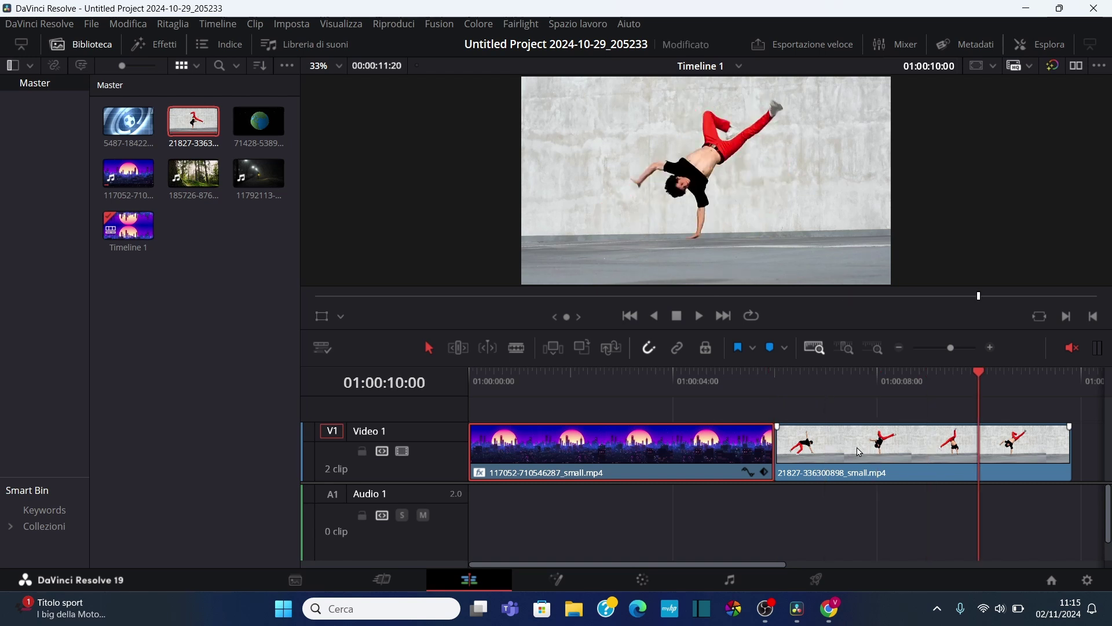
key("shift+Right")
key("shift+Right")
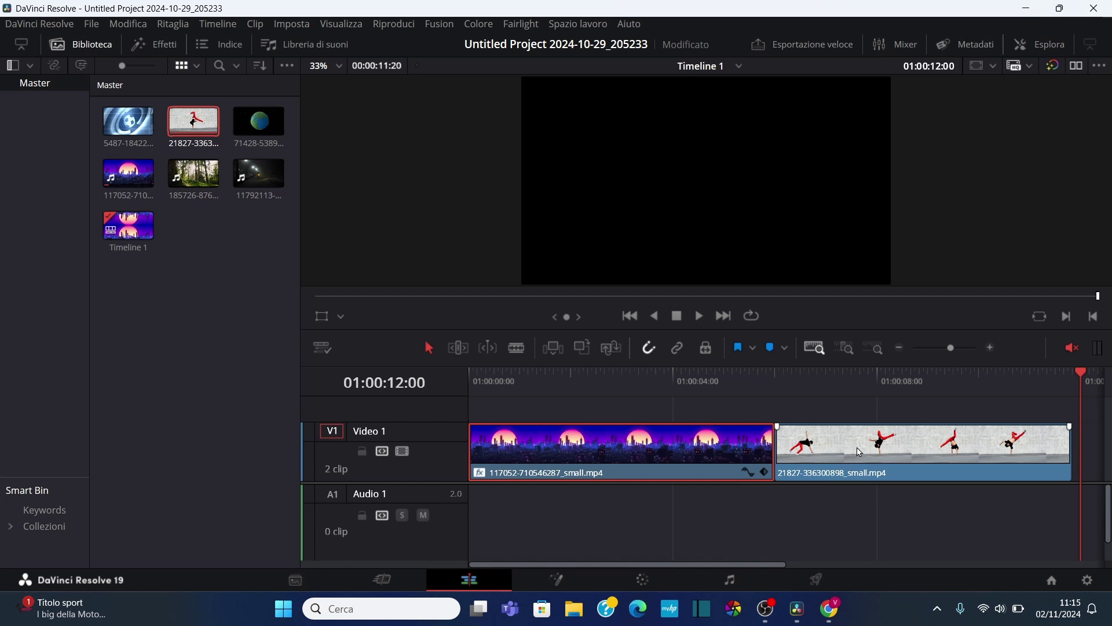
key("shift+Left")
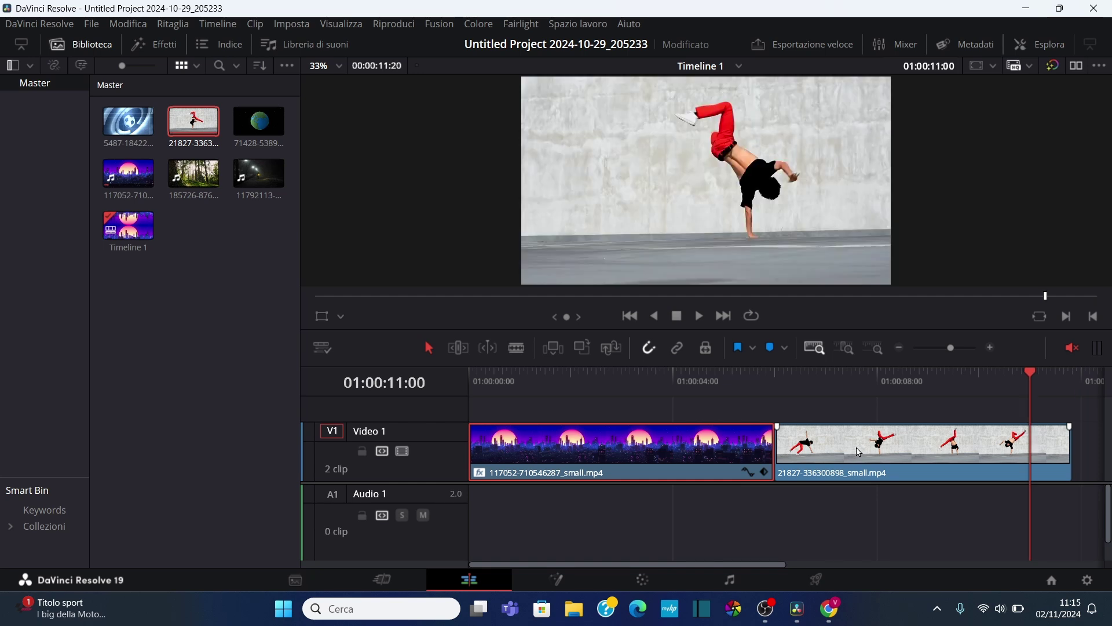
Cut the breakdance clip at 01:00:11:00, delete its tail and save the project.
key("ctrl+b")
left_click(1049, 441)
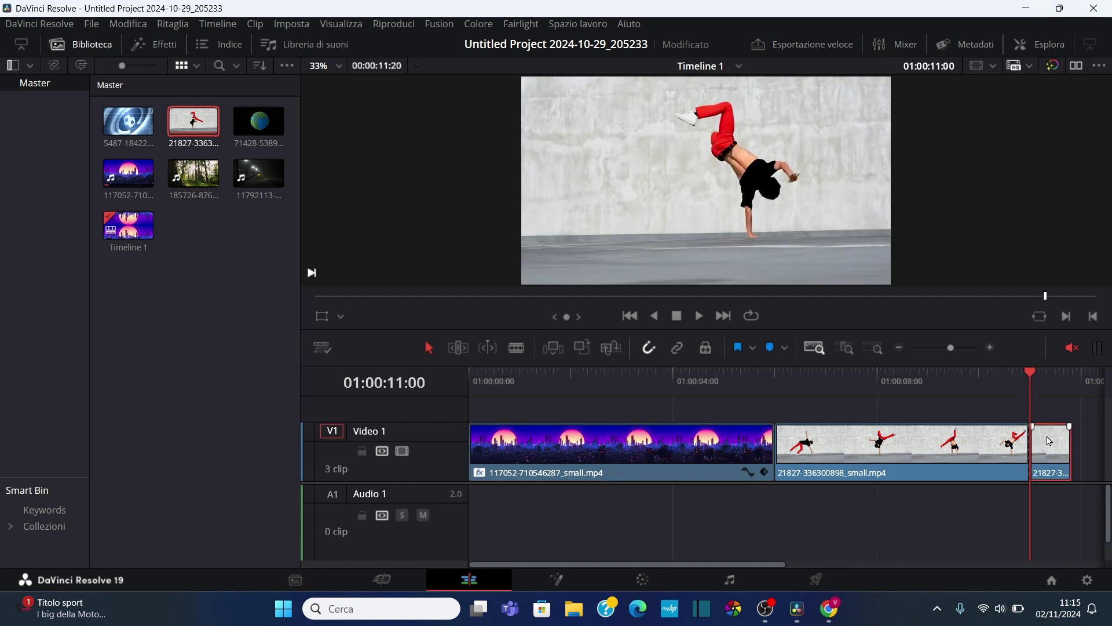
key("Delete")
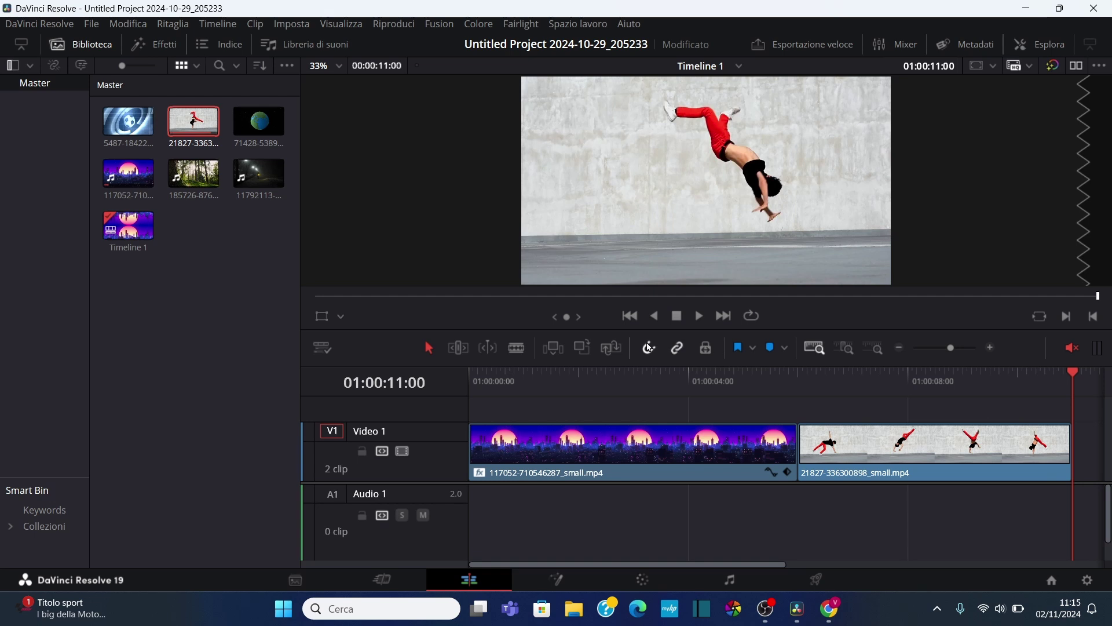
key("ctrl+s")
left_click(885, 451)
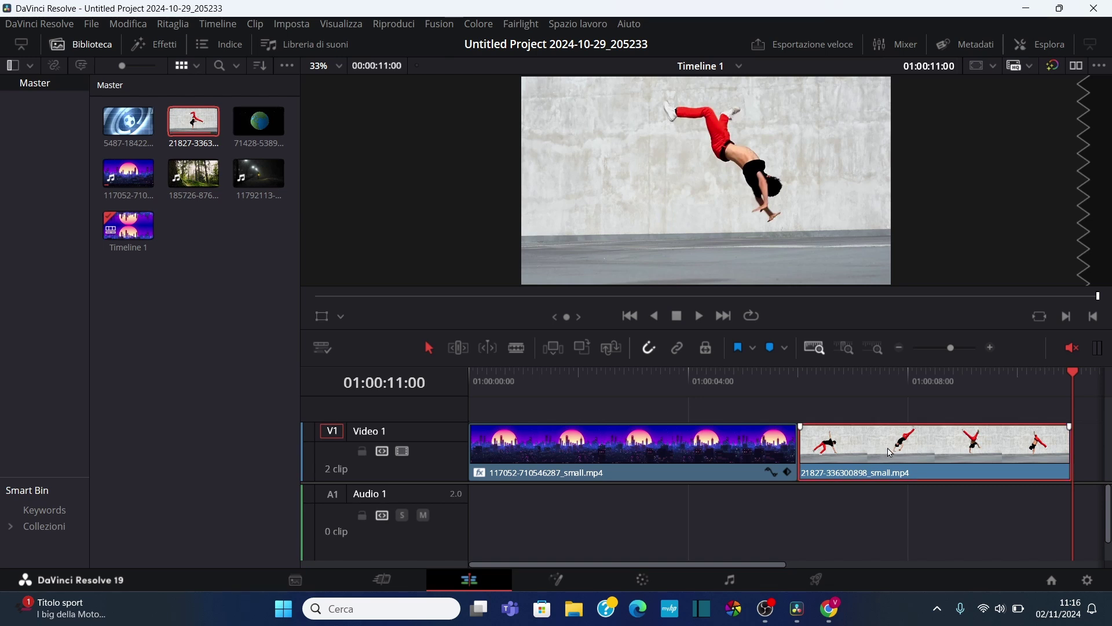
Alt-drag a copy of the breakdance clip onto a new Video 2 track and enlarge the track height.
left_click_drag(886, 455, 879, 415)
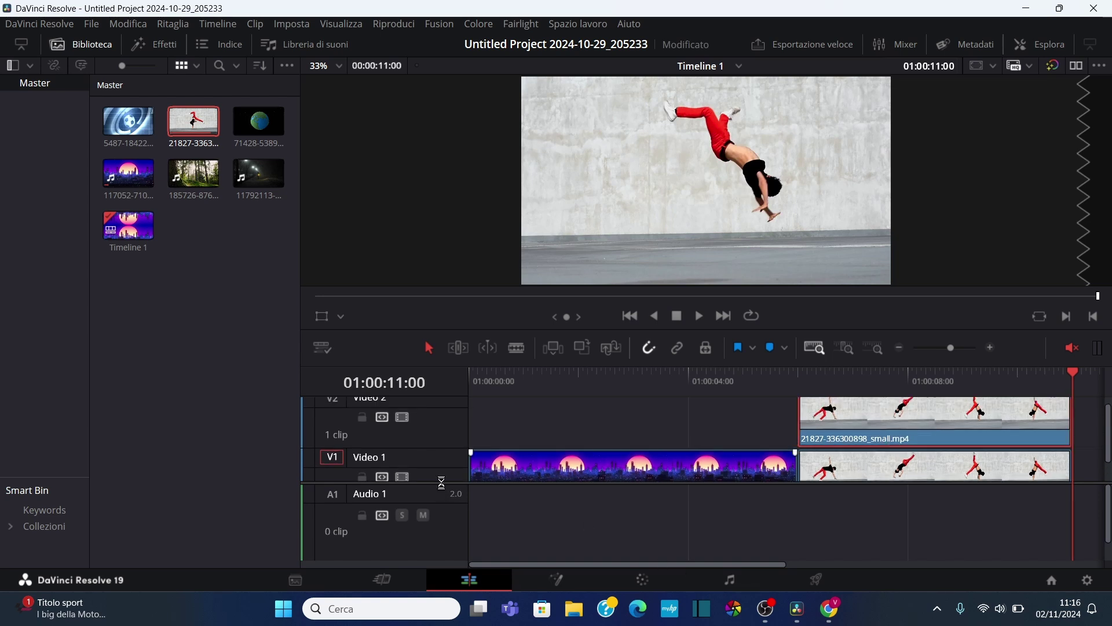
left_click_drag(444, 481, 444, 532)
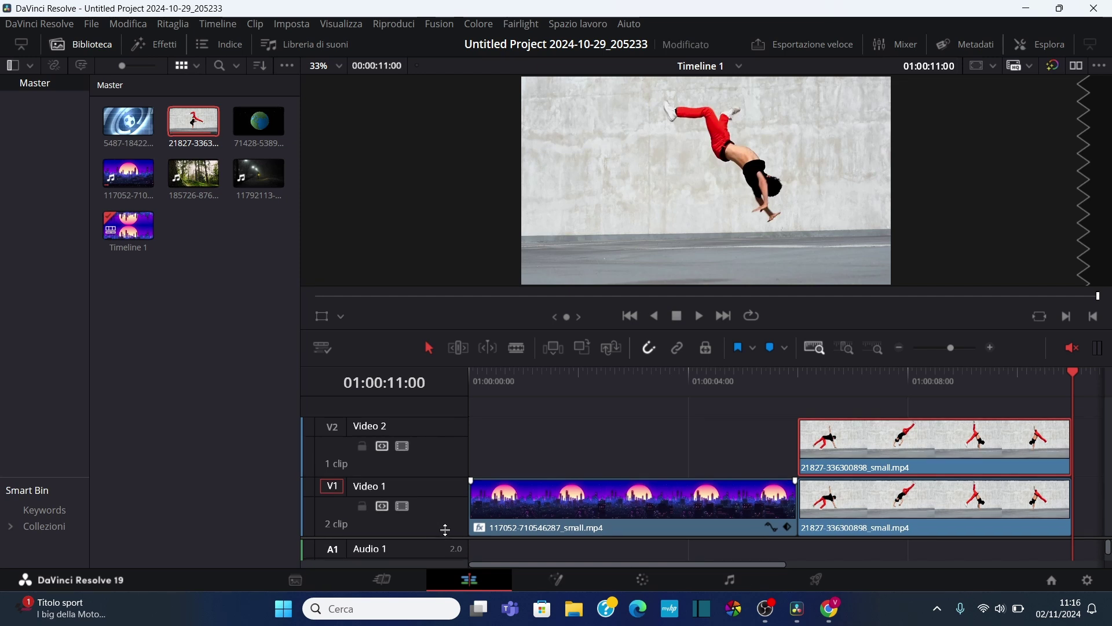
left_click(857, 392)
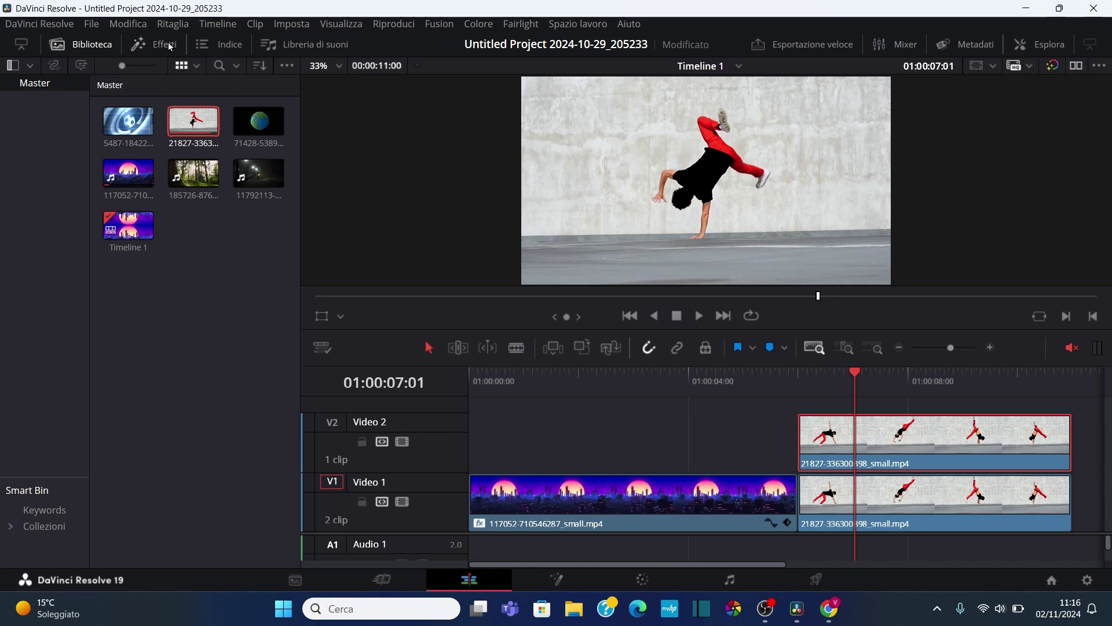
Search effects for 'bordi' and apply Rilevamento bordi to the breakdance copy on Video 2.
left_click(96, 47)
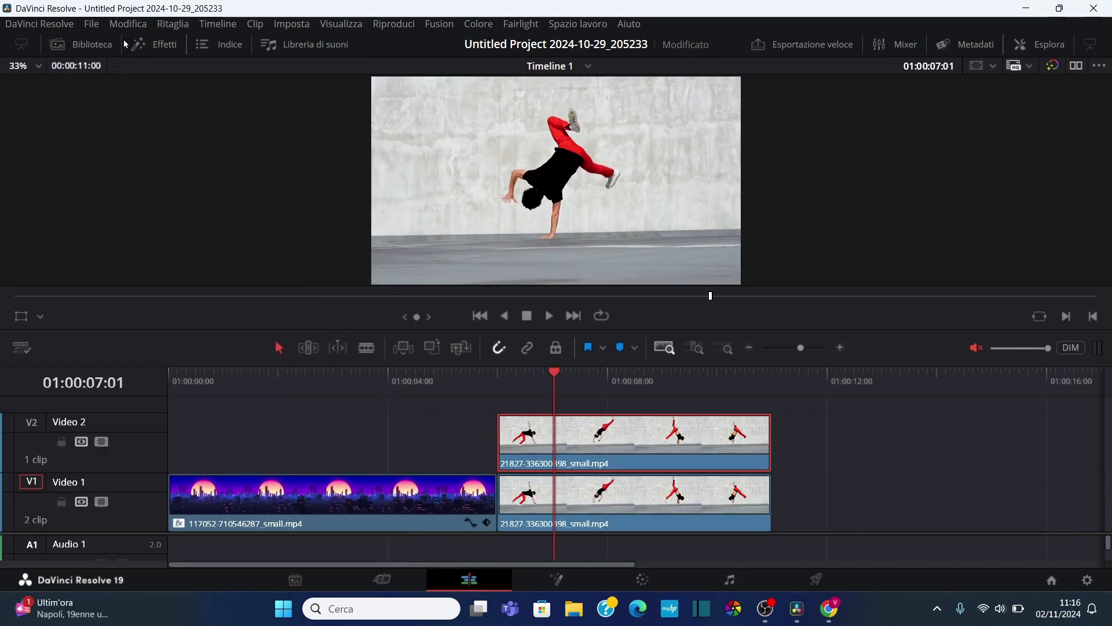
left_click(164, 46)
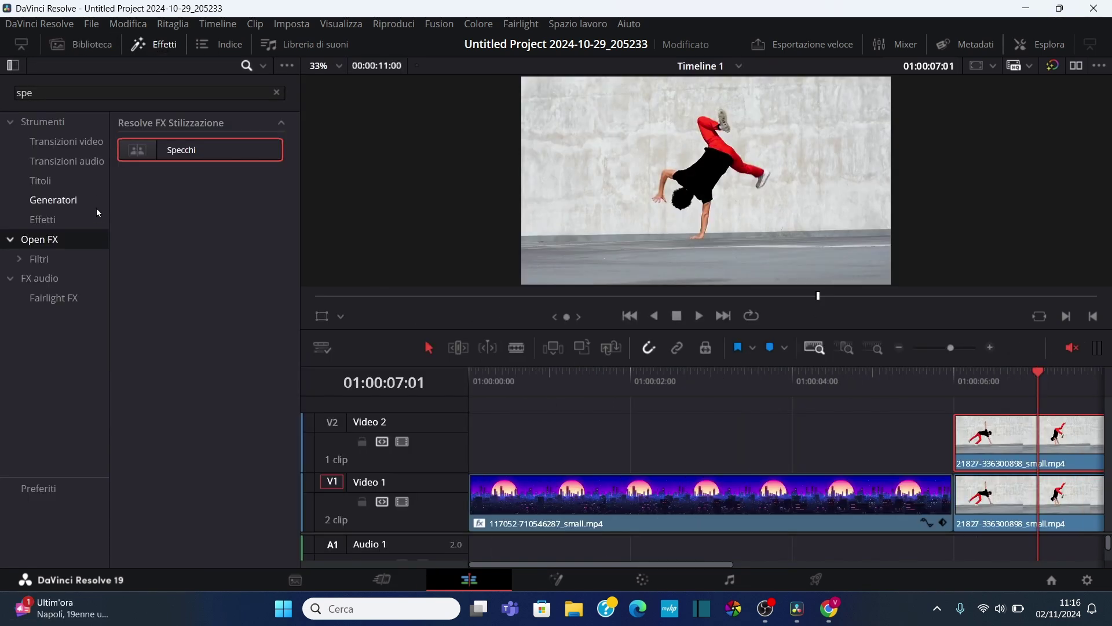
left_click(276, 93)
type("bo")
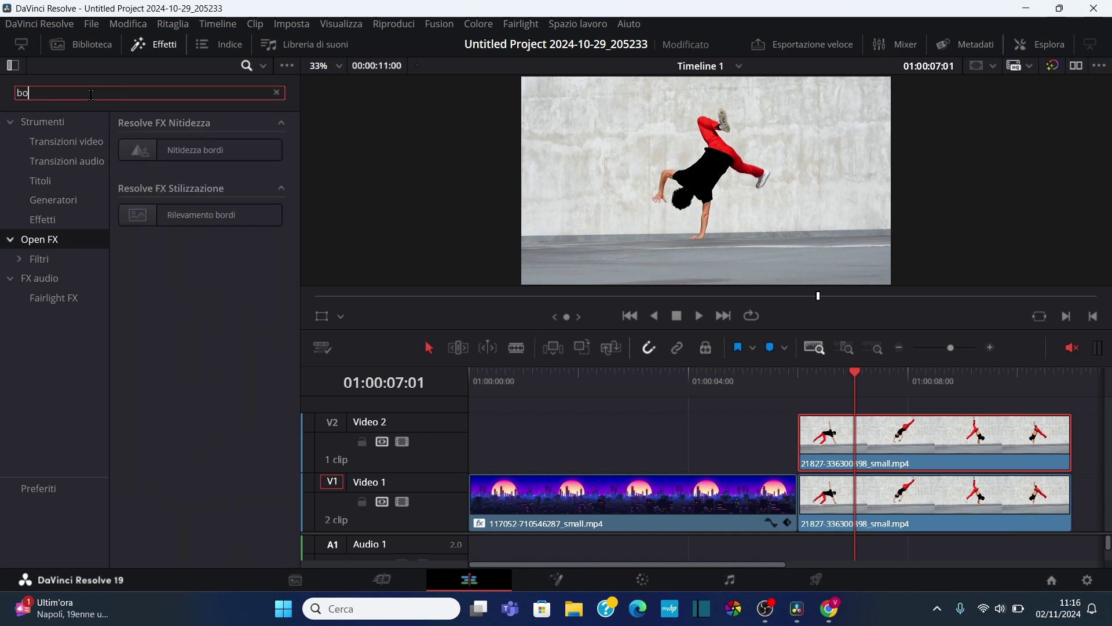
type("rdi")
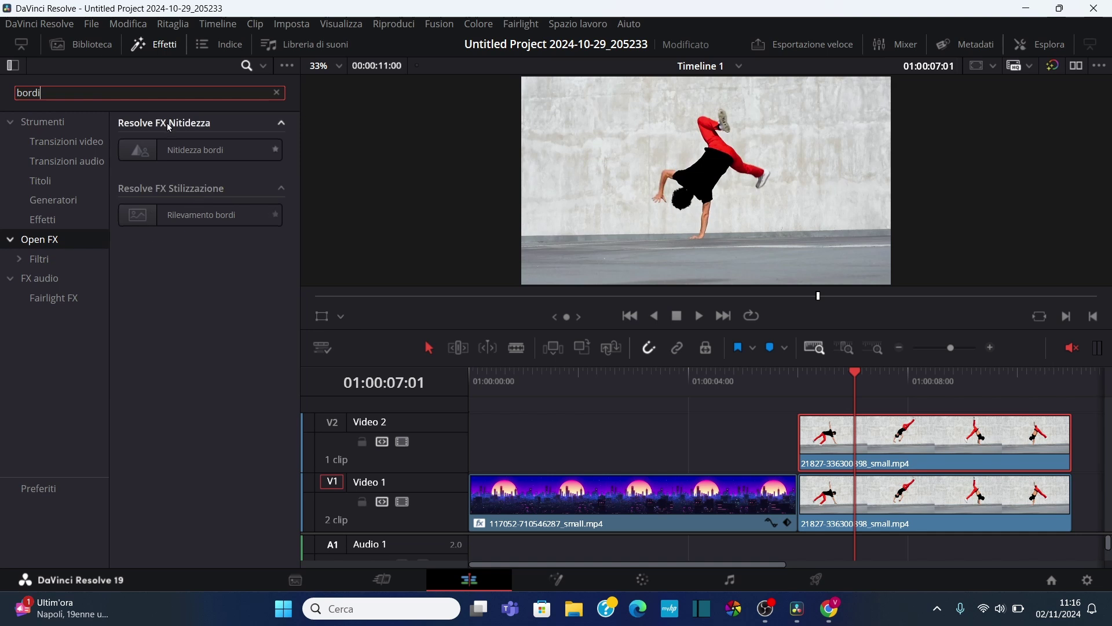
left_click(139, 219)
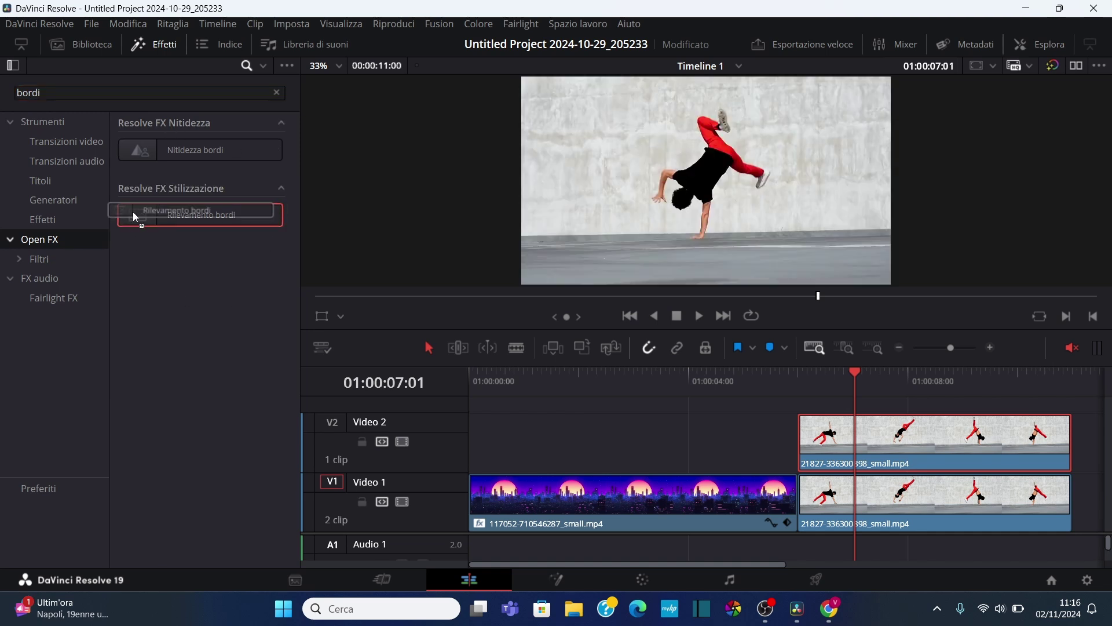
mouse_move(133, 211)
left_mouse_down()
mouse_move(838, 304)
mouse_move(895, 437)
left_mouse_up()
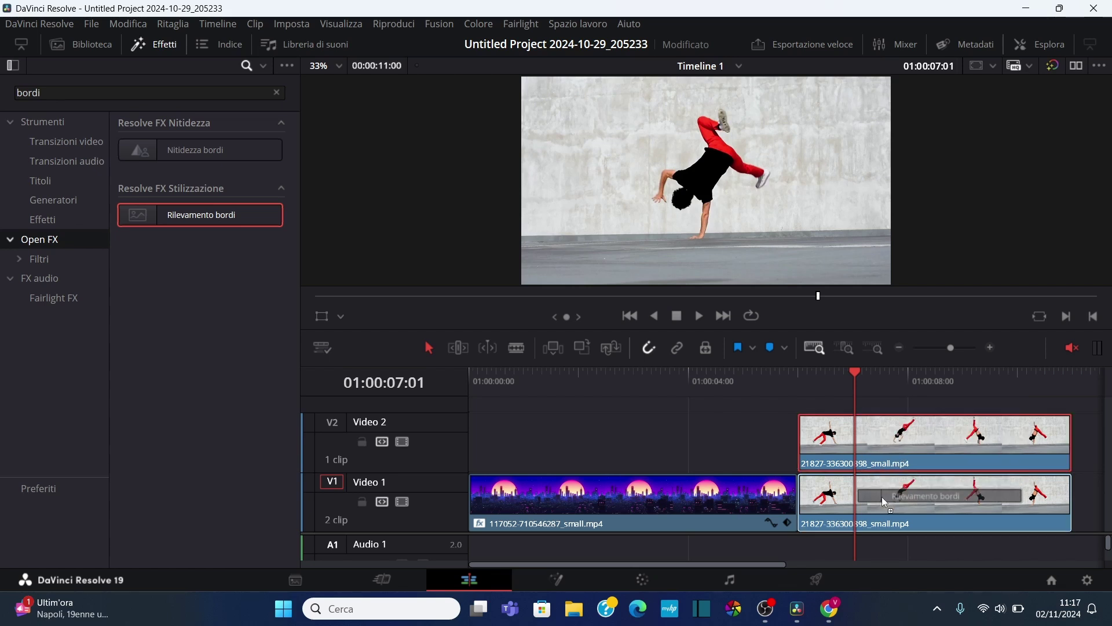
mouse_move(895, 441)
left_mouse_down()
mouse_move(877, 448)
mouse_move(875, 436)
left_mouse_up()
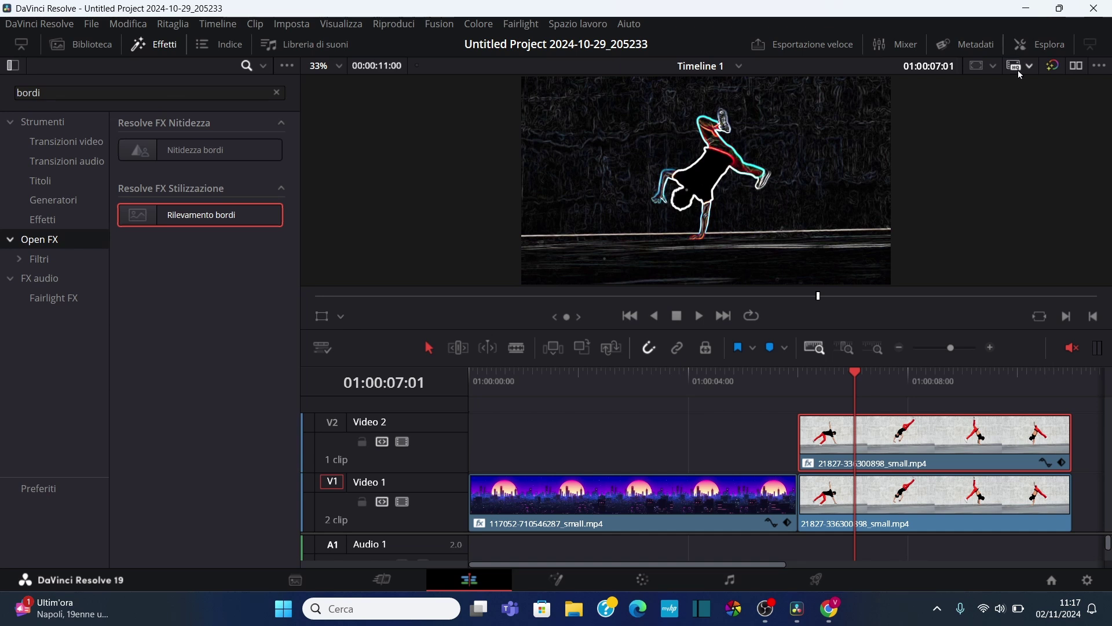
Close the effects library, zoom the timeline in, and show the upper dancer clip's Video settings.
left_click(164, 46)
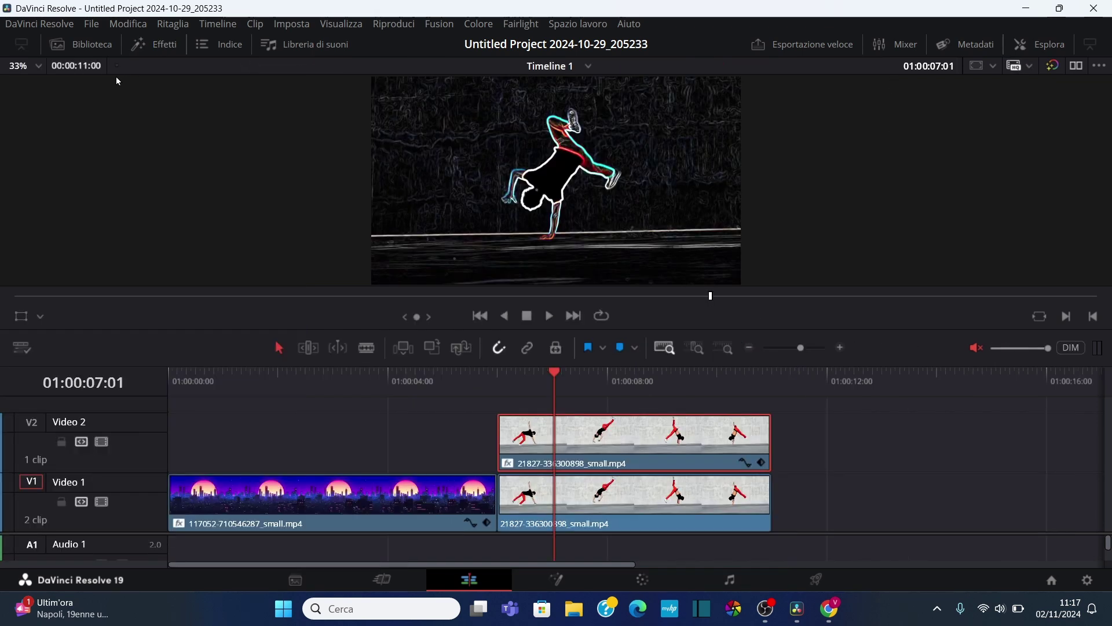
key("ctrl+equal")
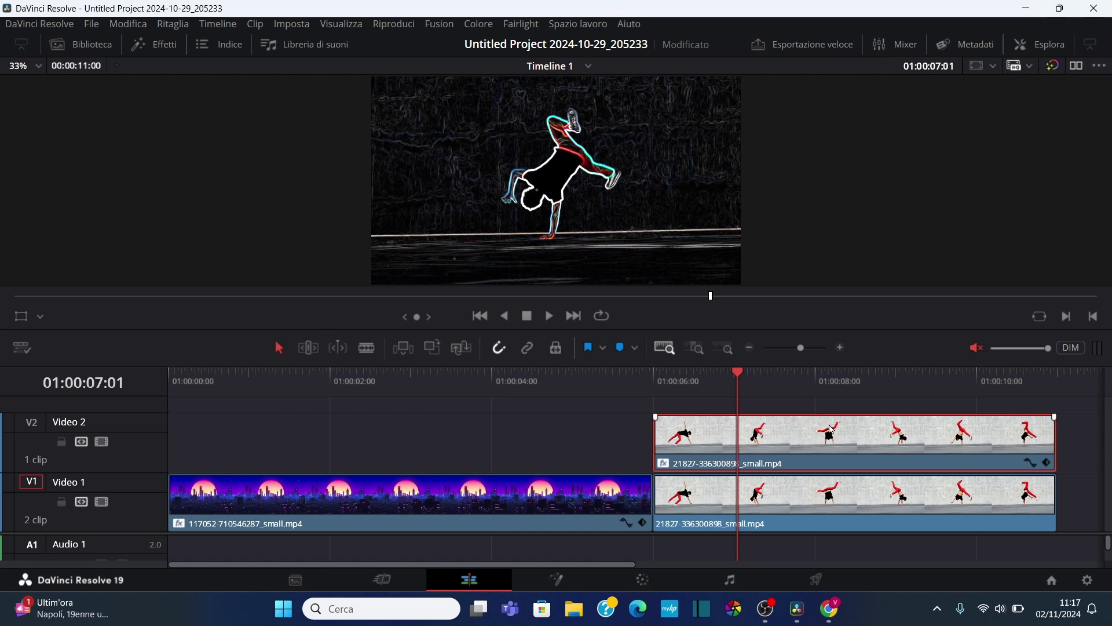
left_click(1044, 44)
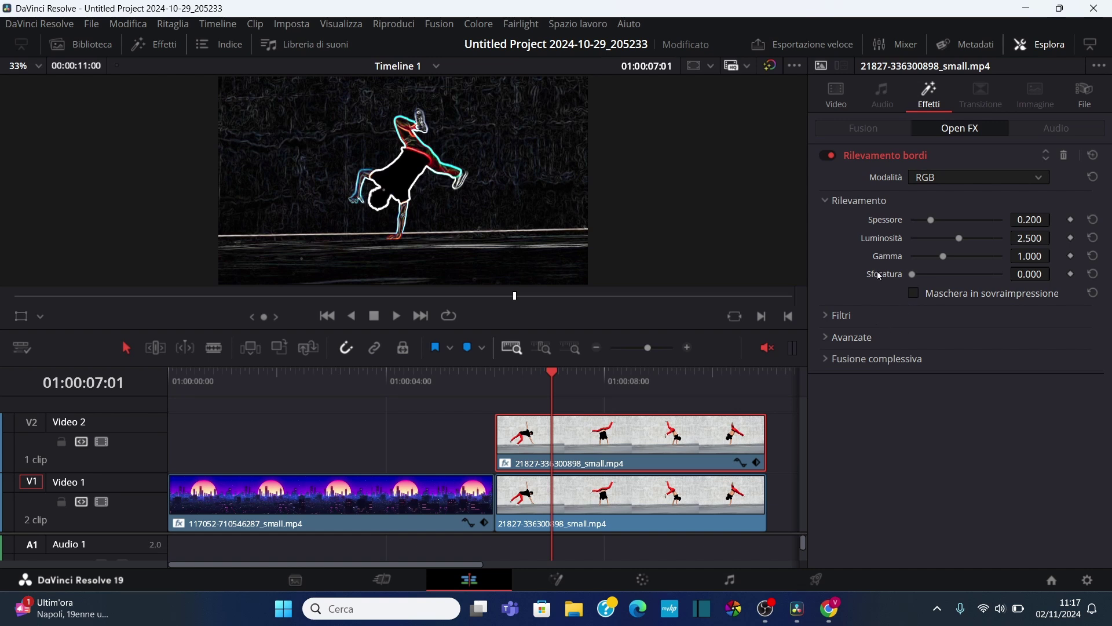
left_click(842, 98)
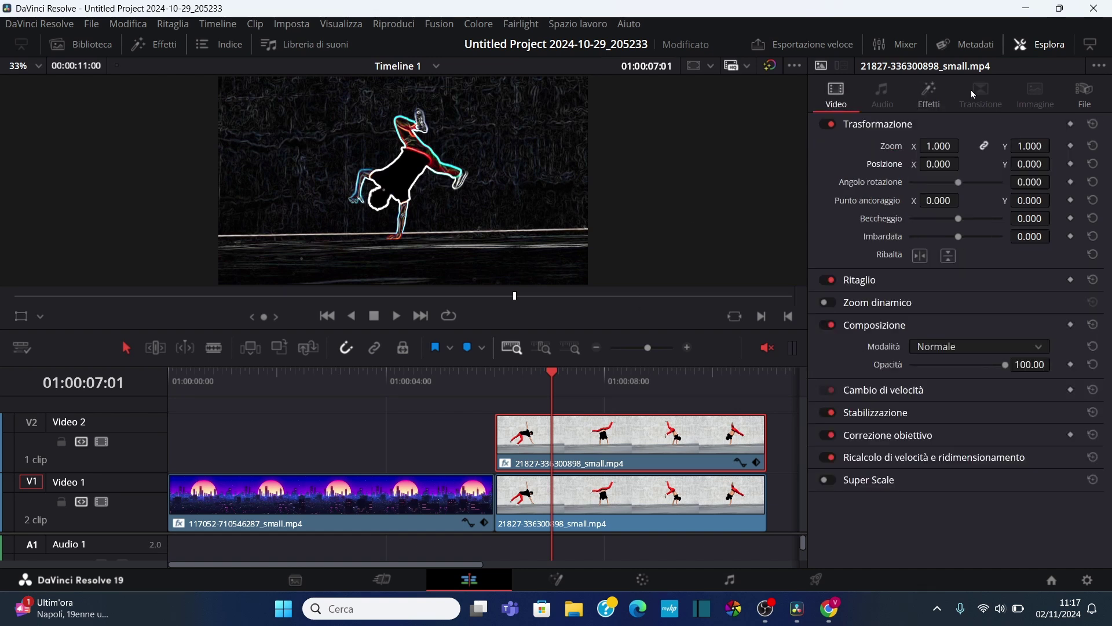
left_click(931, 93)
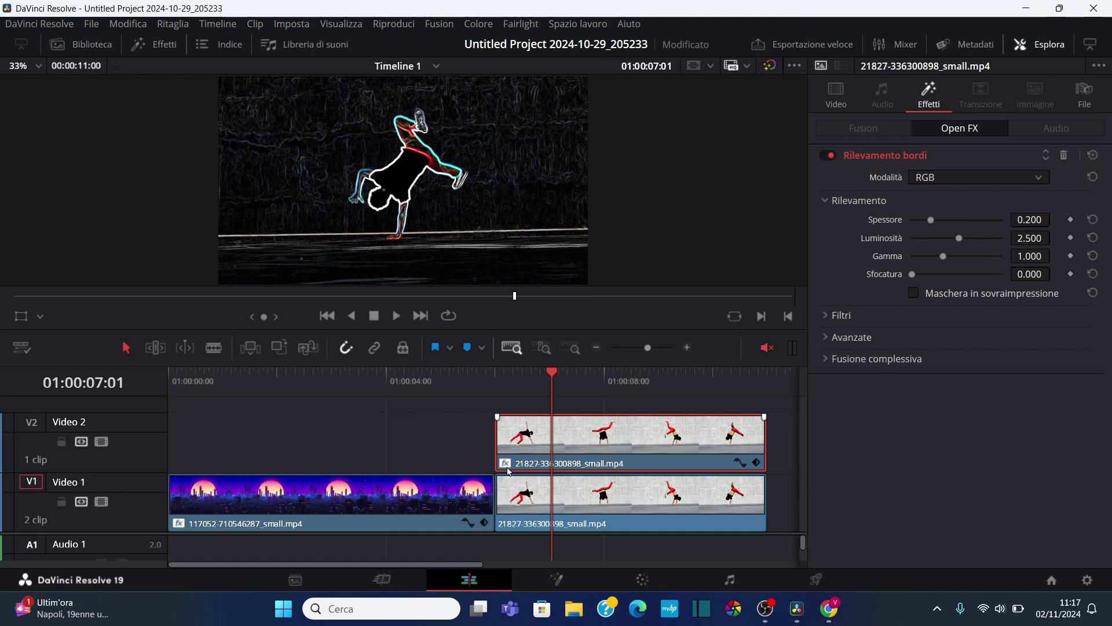
left_click(838, 96)
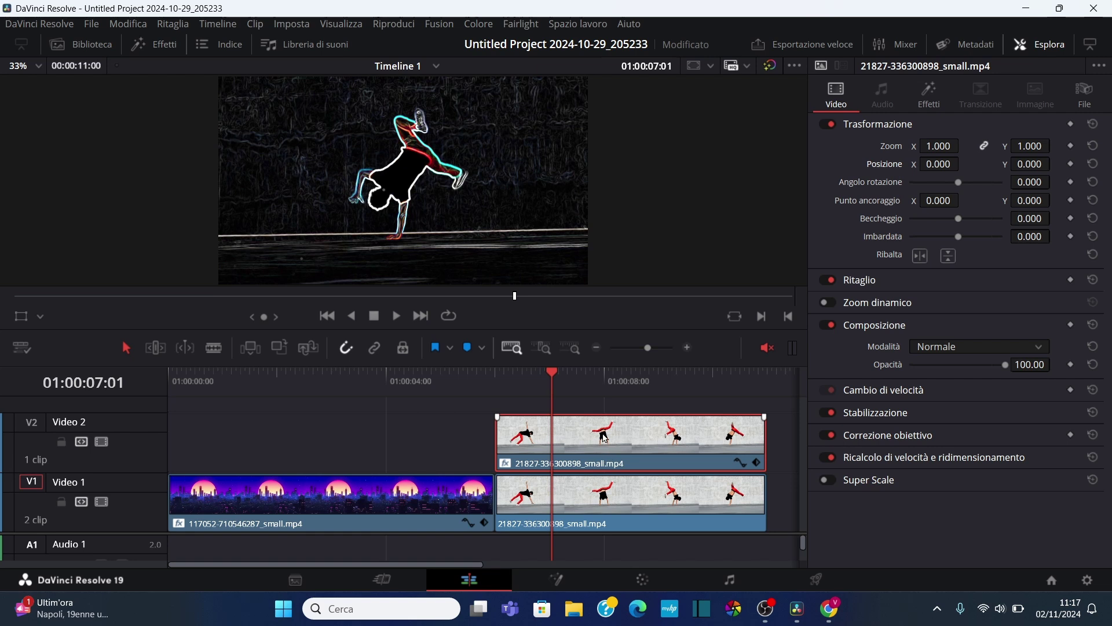
Set the upper dancer clip's composite mode to Sovrapponi.
left_click(1037, 347)
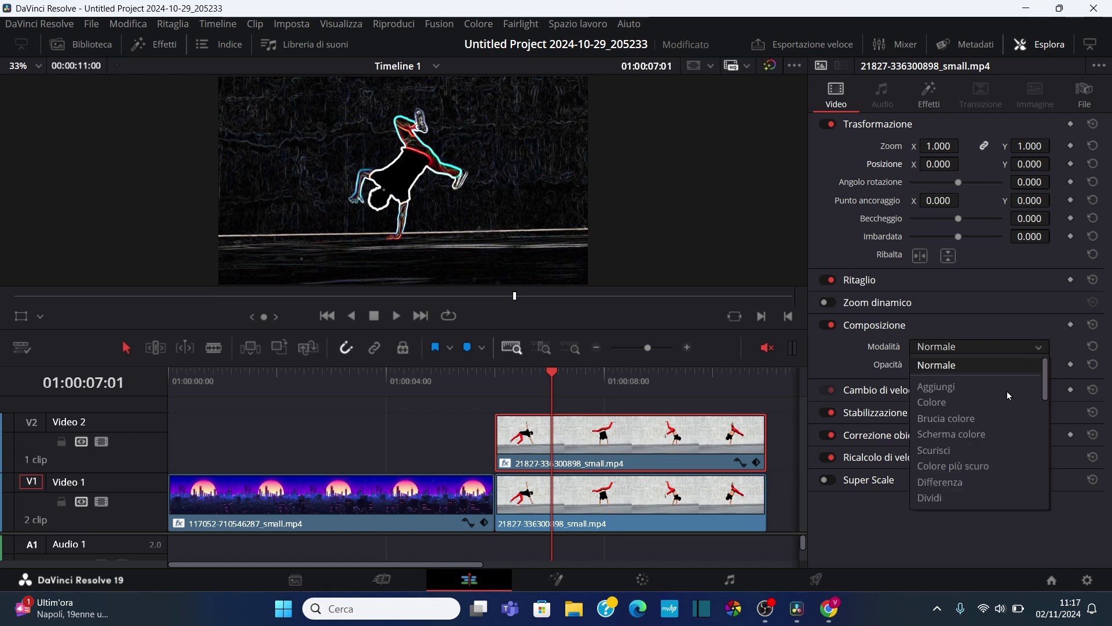
scroll(985, 429, "down", 3)
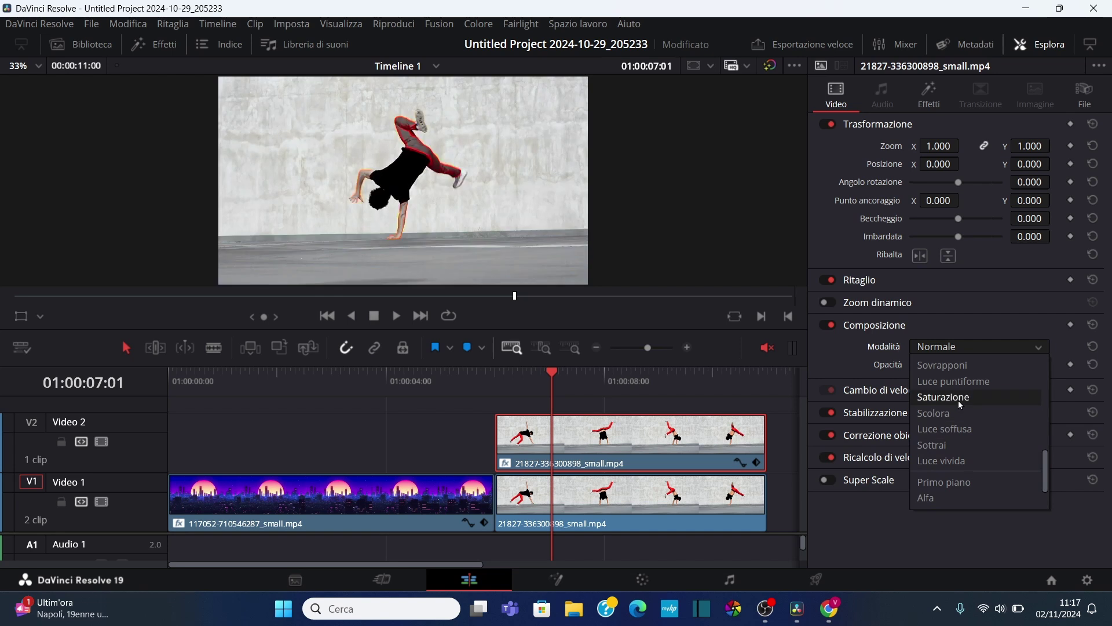
left_click(956, 365)
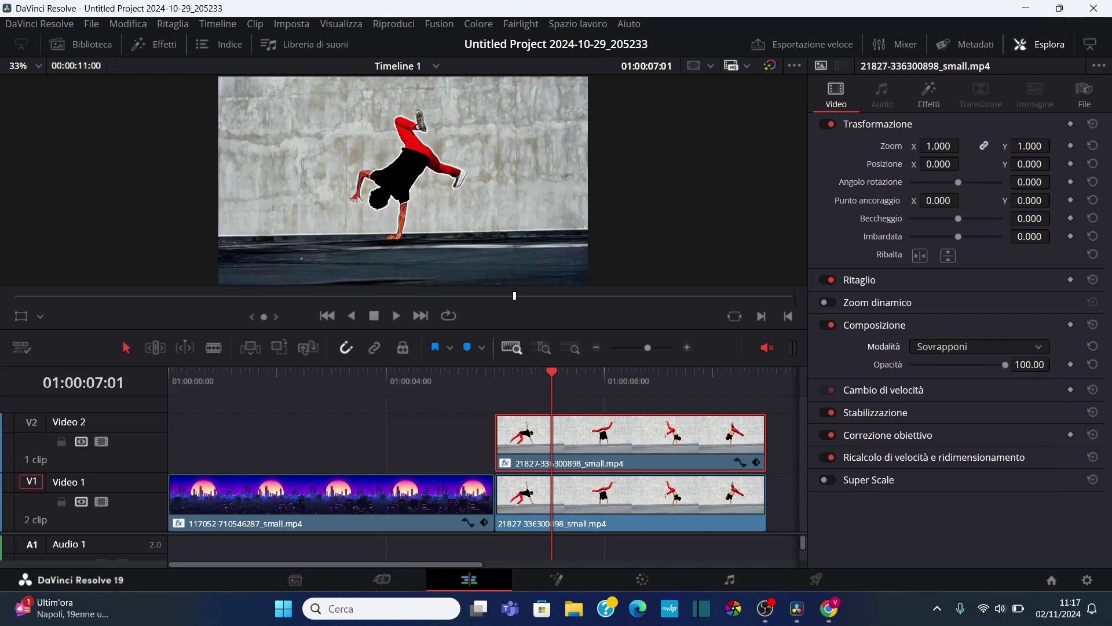
Scale the upper dancer clip up to zoom 1.390.
left_click_drag(1026, 145, 1054, 145)
scroll(1054, 145, "up", 6)
scroll(1055, 146, "up", 4)
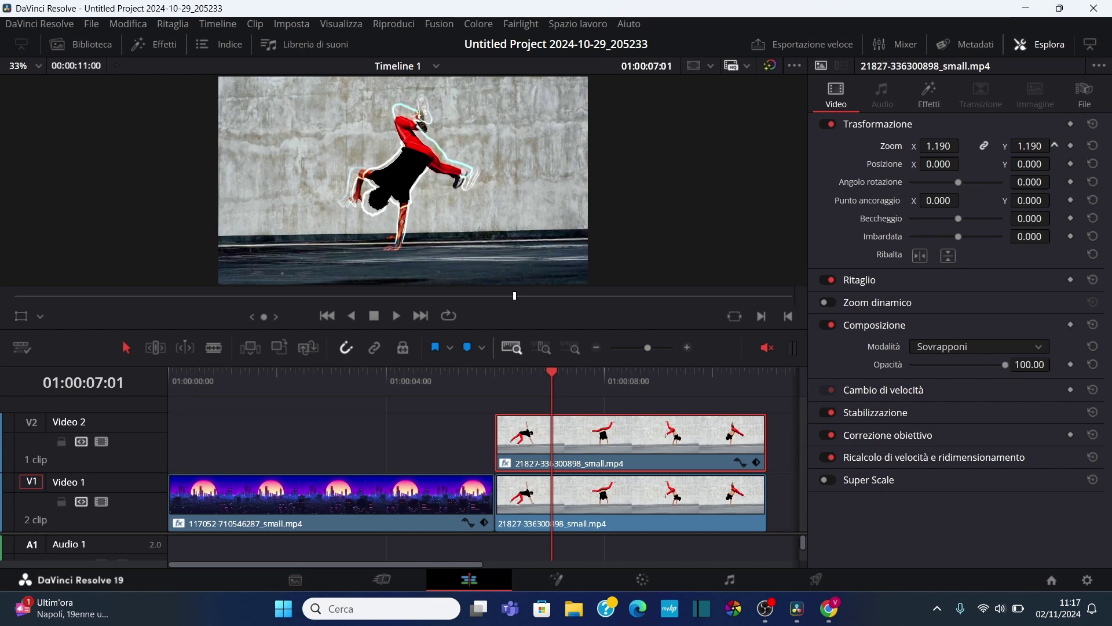
scroll(1055, 146, "up", 3)
scroll(1055, 146, "down", 11)
scroll(1054, 145, "up", 6)
scroll(1055, 146, "up", 6)
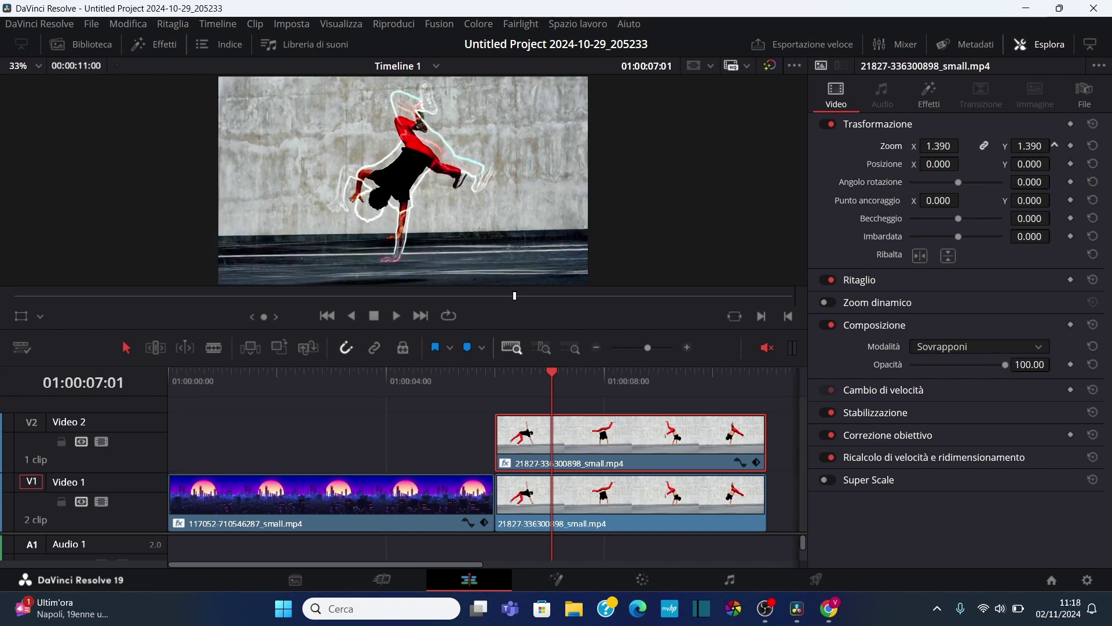
scroll(1055, 146, "up", 2)
left_click(930, 95)
Thicken the dancer's edge-detection glow to Spessore 0.318.
mouse_move(933, 220)
left_mouse_down()
mouse_move(950, 221)
mouse_move(940, 238)
mouse_move(964, 239)
mouse_move(957, 257)
mouse_move(919, 257)
mouse_move(976, 282)
mouse_move(899, 276)
left_mouse_up()
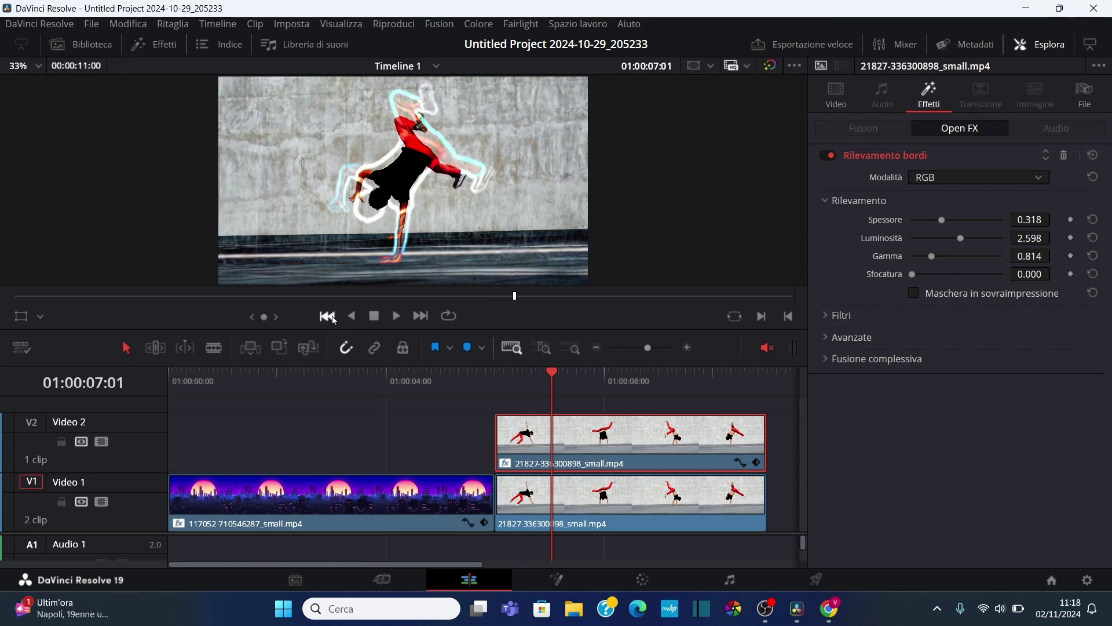
key("Up")
key("p")
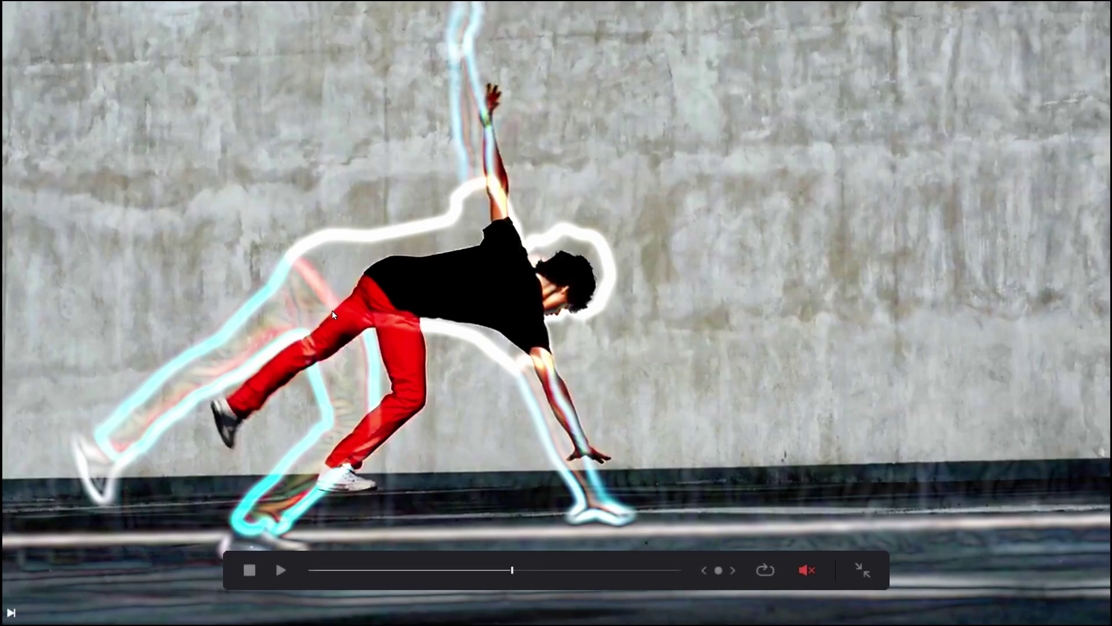
key("space")
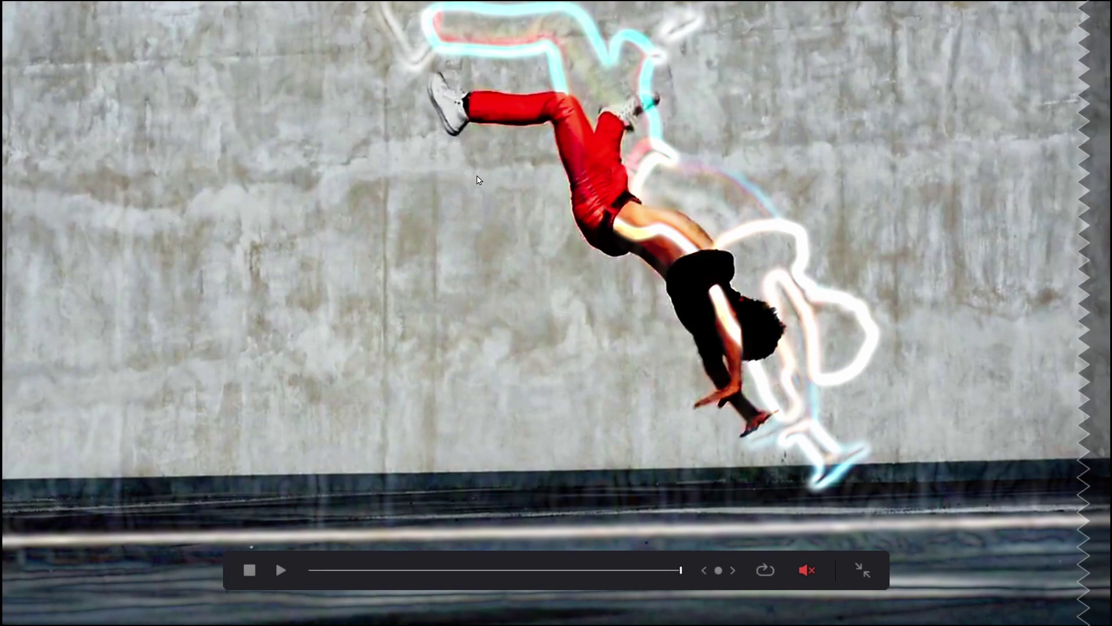
key("Escape")
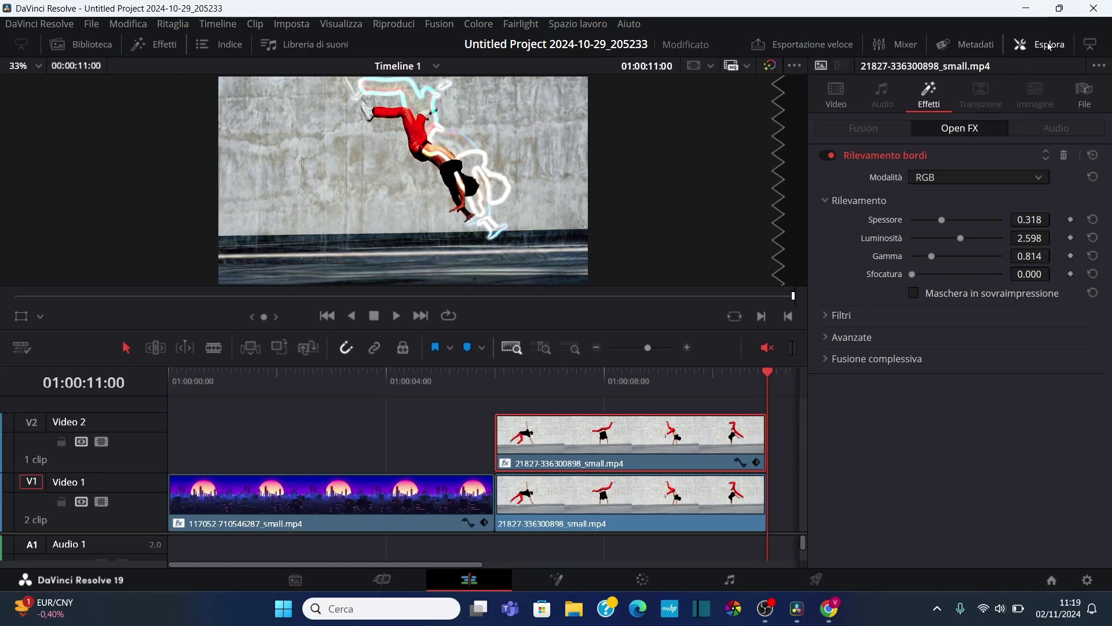
Add the forest clip from the media pool to the end of Video 1.
left_click(1050, 45)
left_click(91, 45)
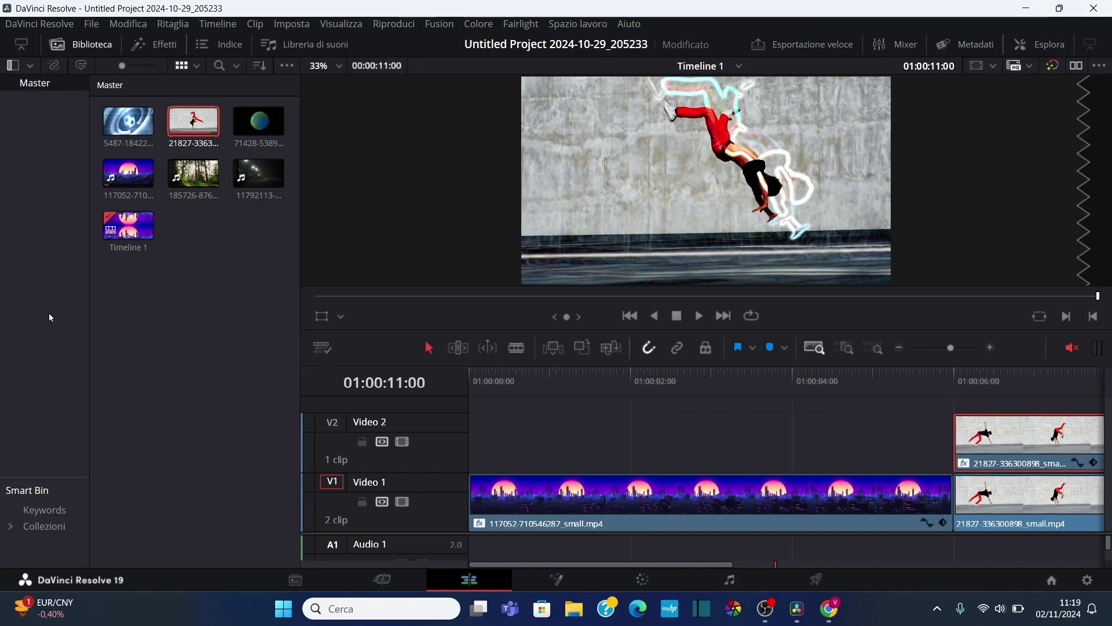
left_click_drag(214, 186, 940, 445)
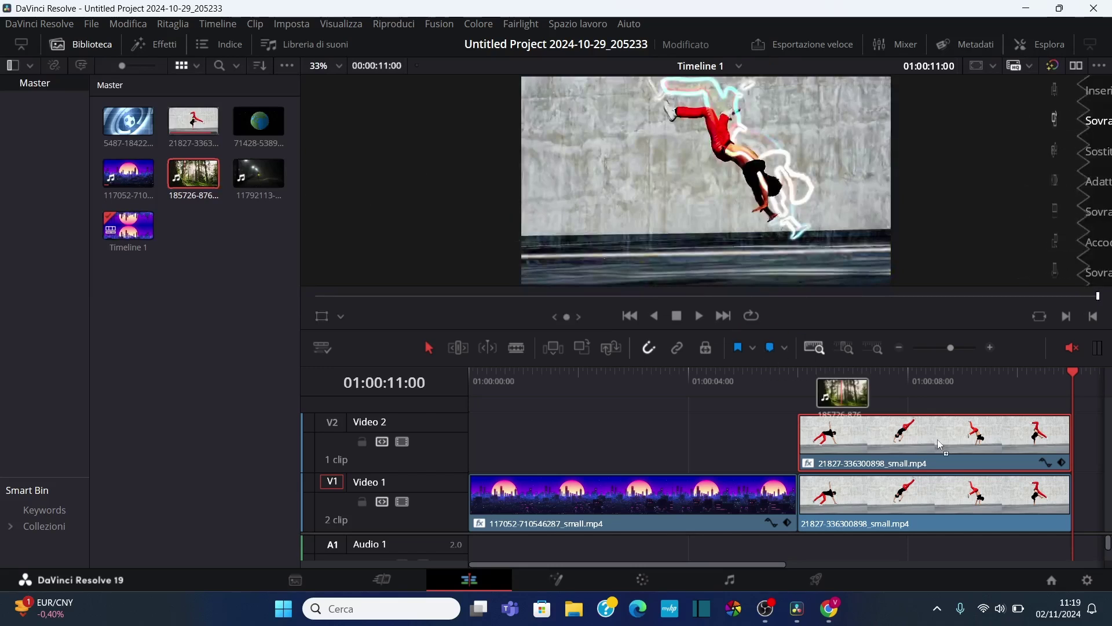
mouse_move(937, 439)
left_mouse_down()
mouse_move(1013, 509)
mouse_move(995, 523)
left_mouse_up()
Delete the forest clip's A1 audio and toggle the timeline mute off and back on.
left_click(791, 547)
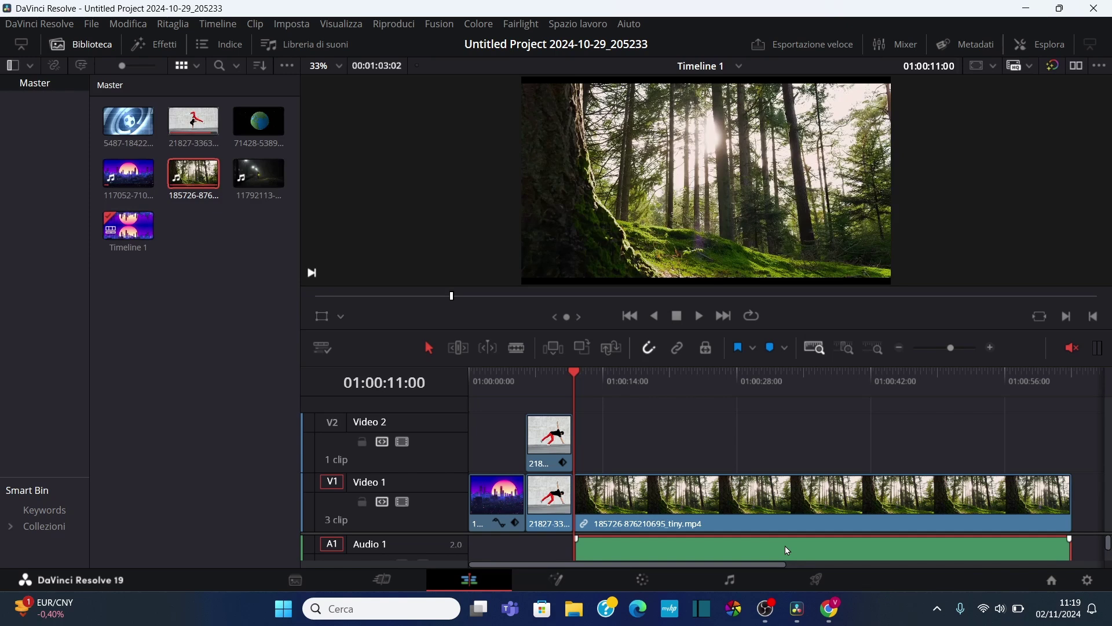
key("Delete")
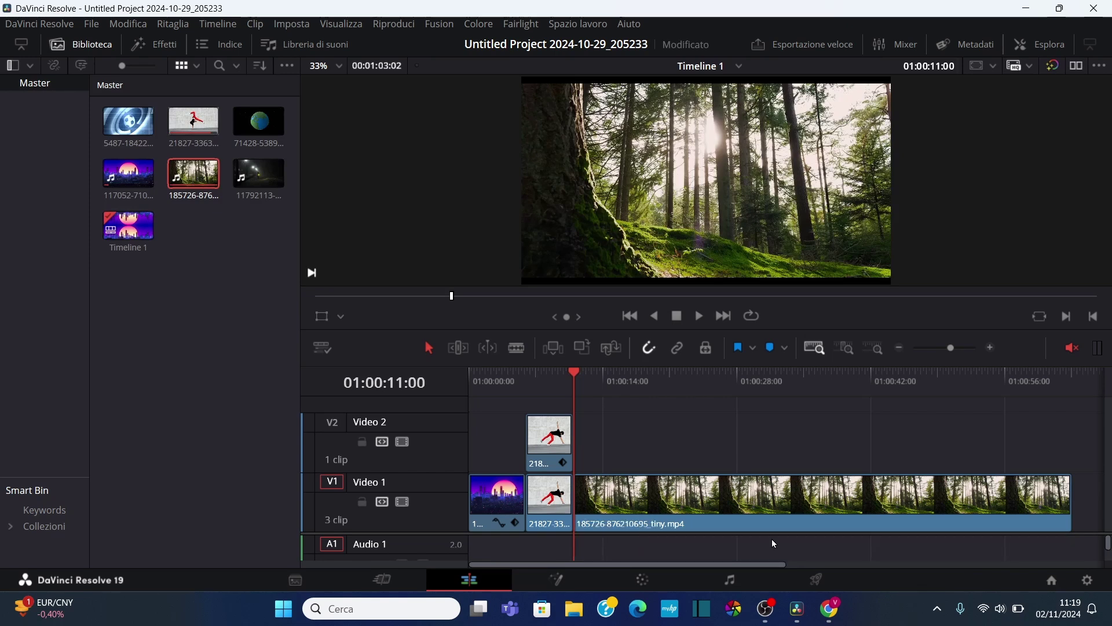
left_click(1072, 351)
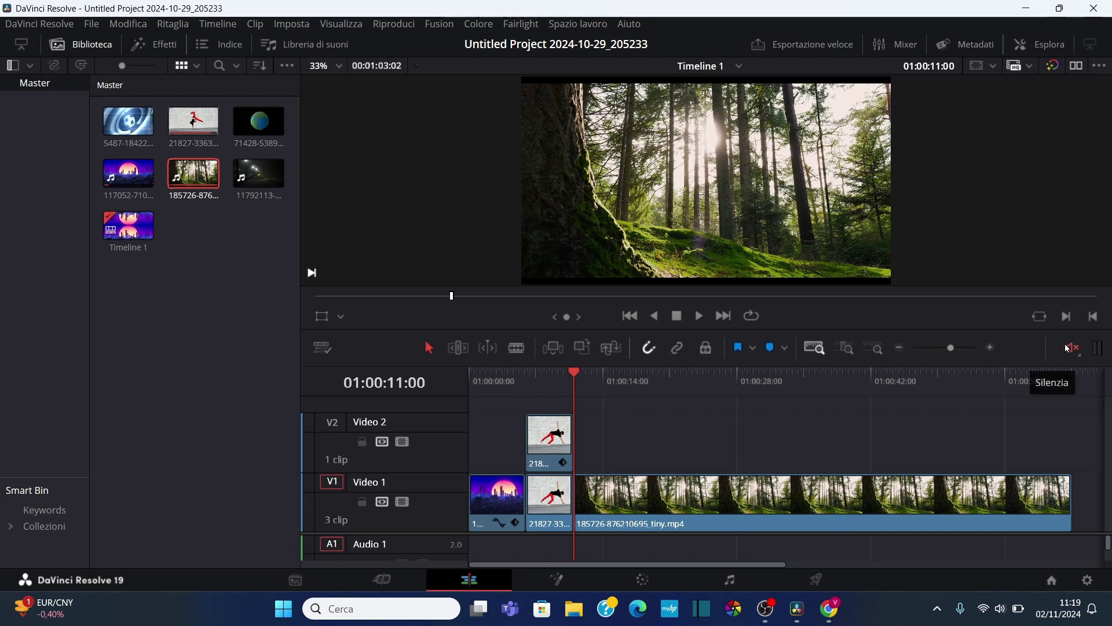
left_click(1070, 349)
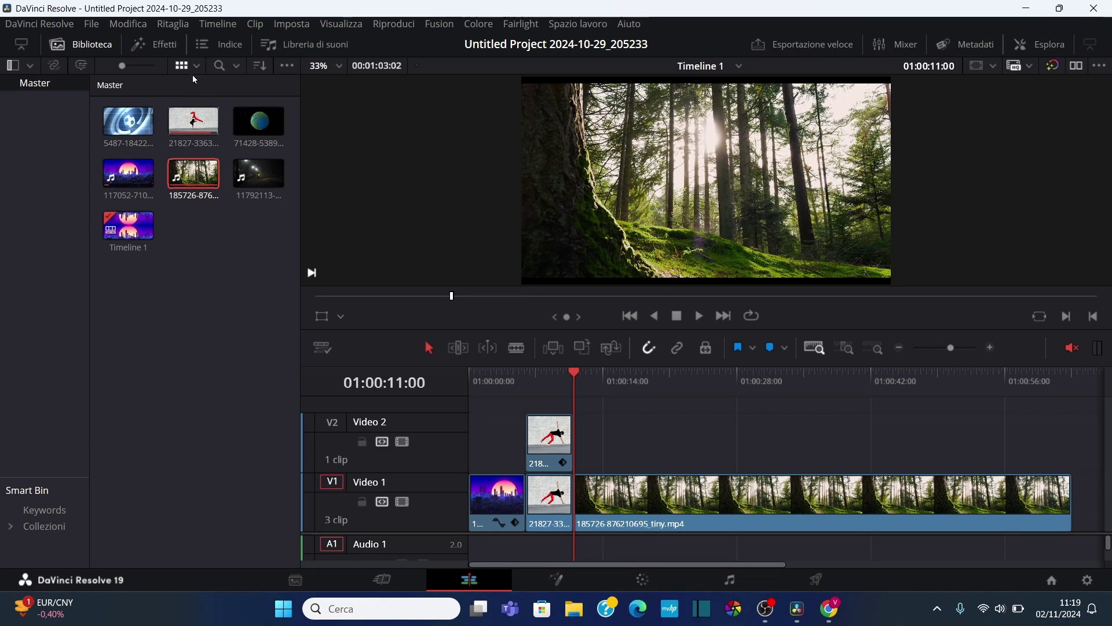
Search effects for 'raggi' and apply Raggi di luce to the forest clip.
left_click(99, 46)
left_click(153, 45)
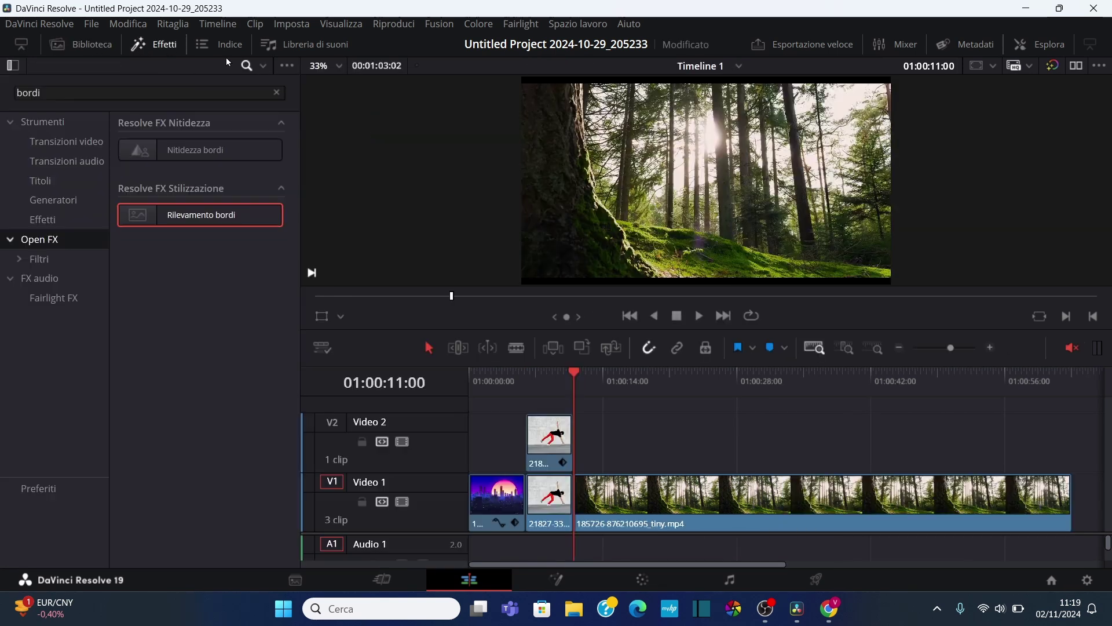
left_click(276, 93)
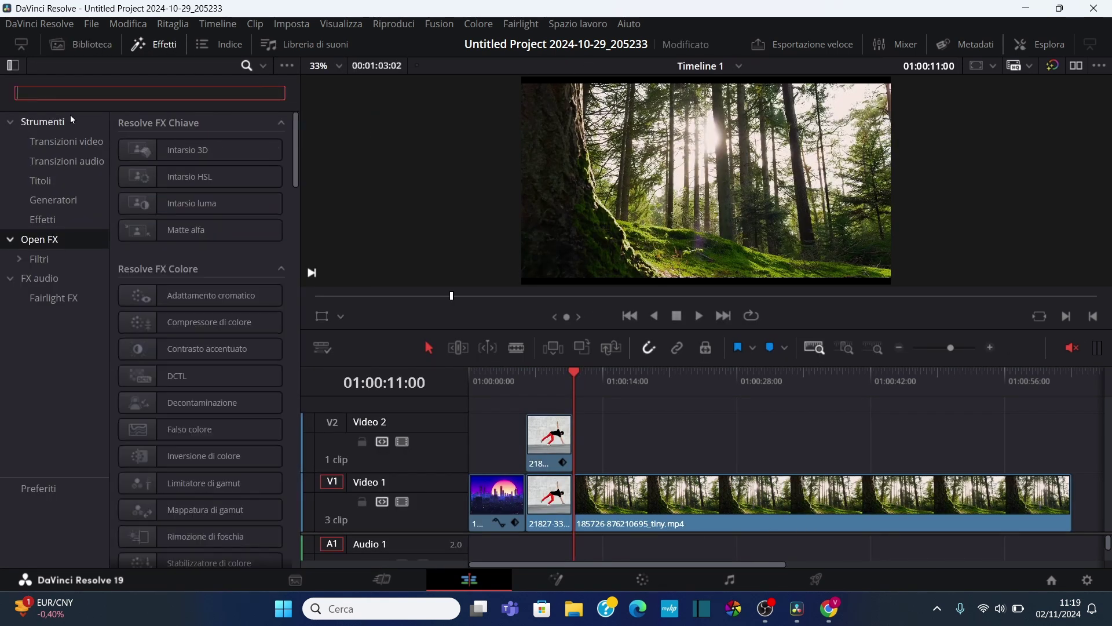
type("raggi")
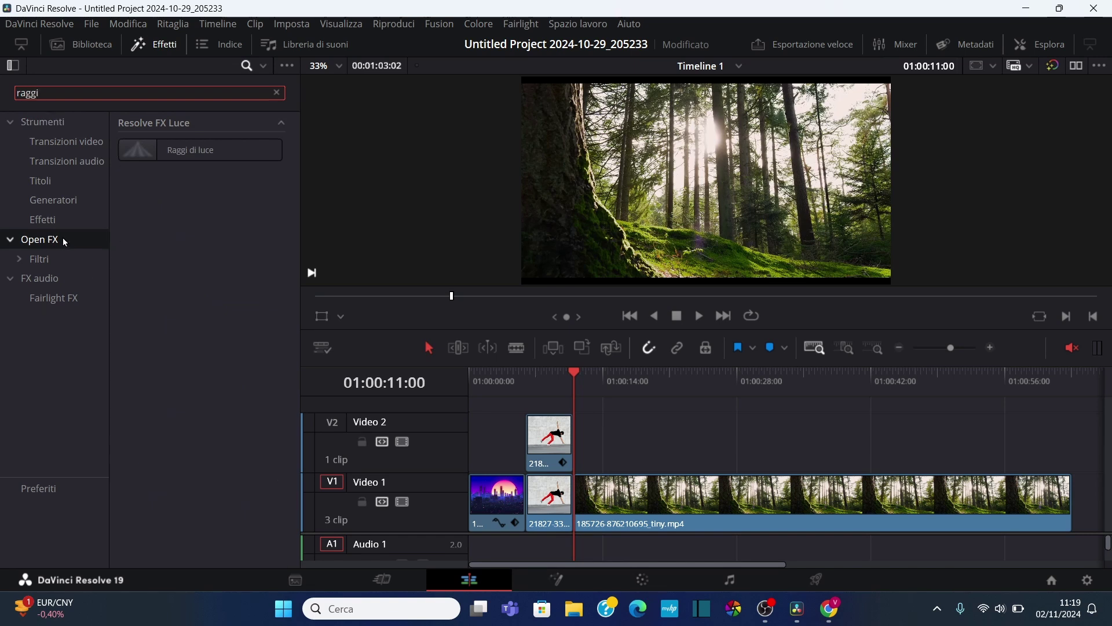
left_click_drag(138, 149, 653, 502)
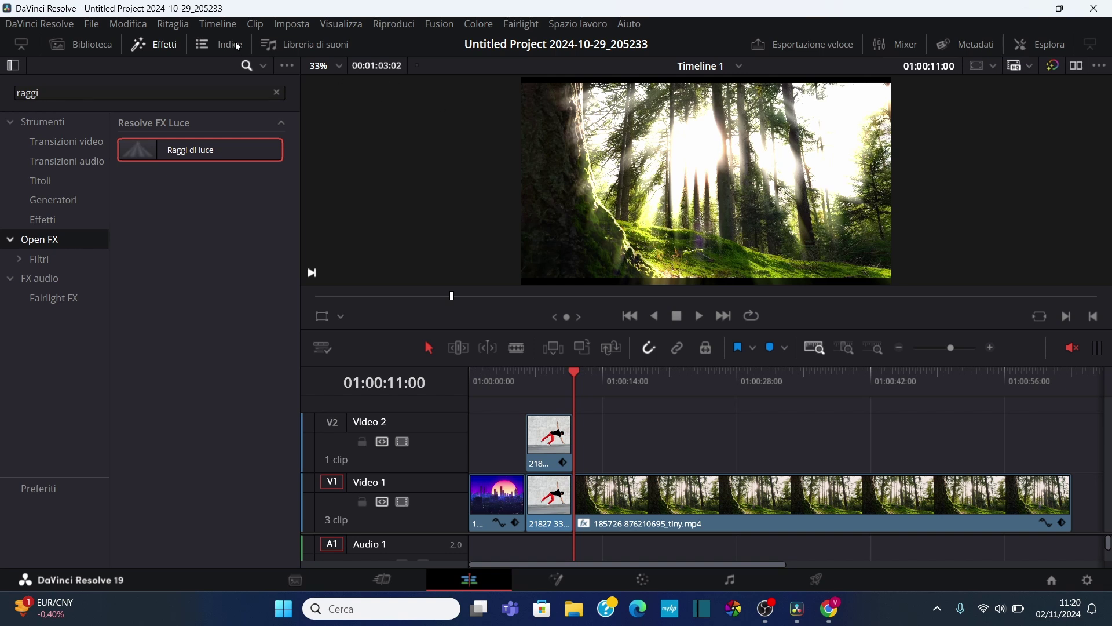
left_click(166, 42)
Tune Raggi di luce to Lunghezza 0.458, Morbidezza 0.047 and Luminosità 0.070.
left_click(1043, 43)
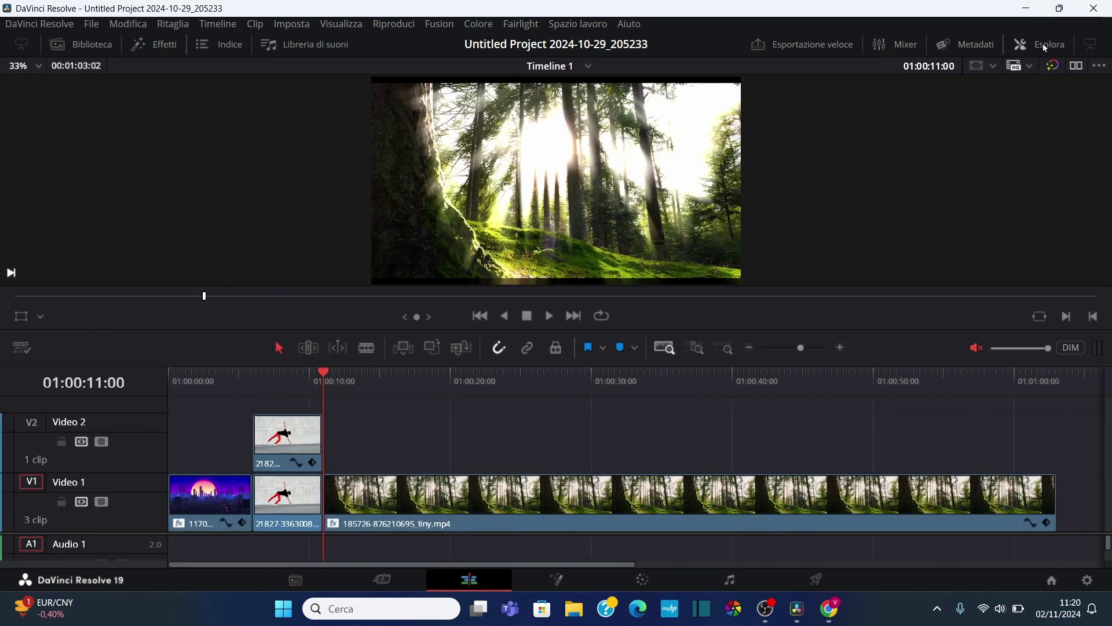
key("shift+z")
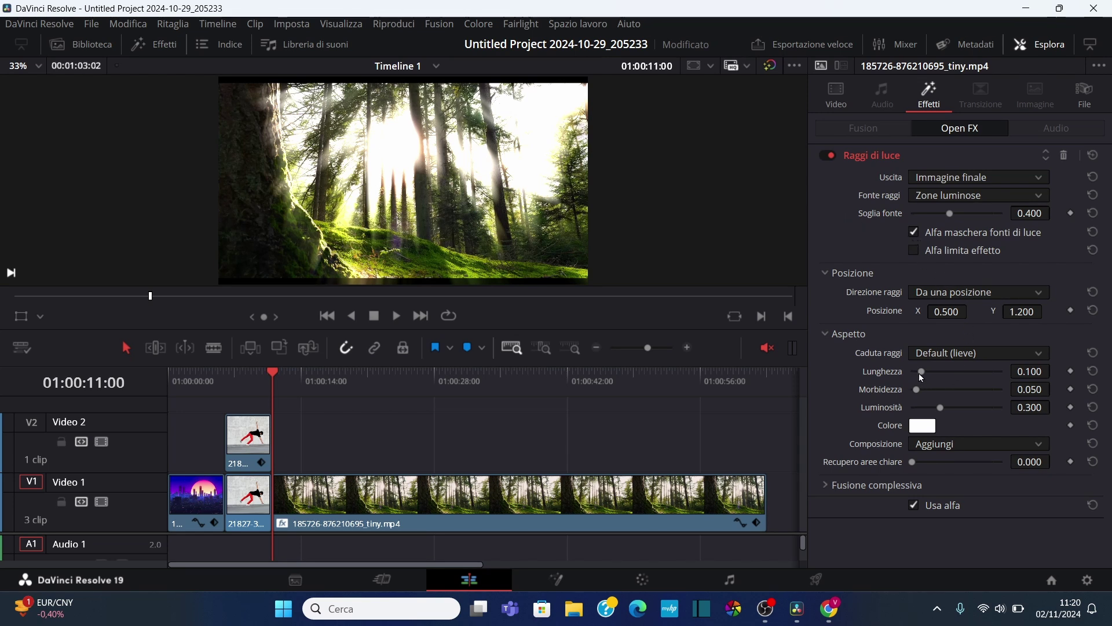
left_click_drag(919, 374, 955, 377)
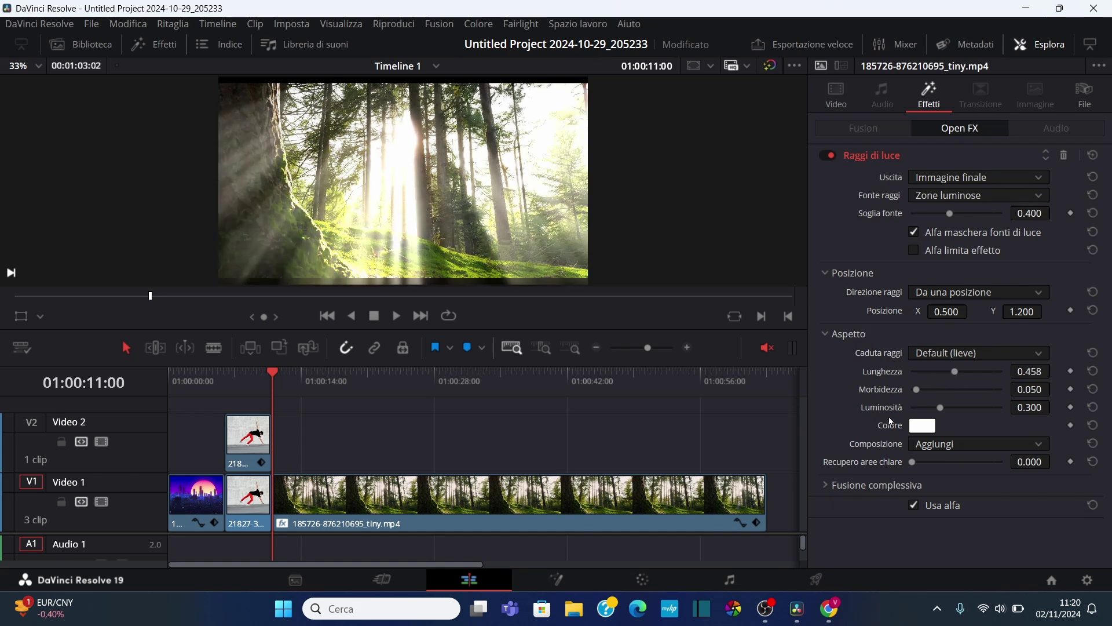
left_click_drag(917, 389, 989, 394)
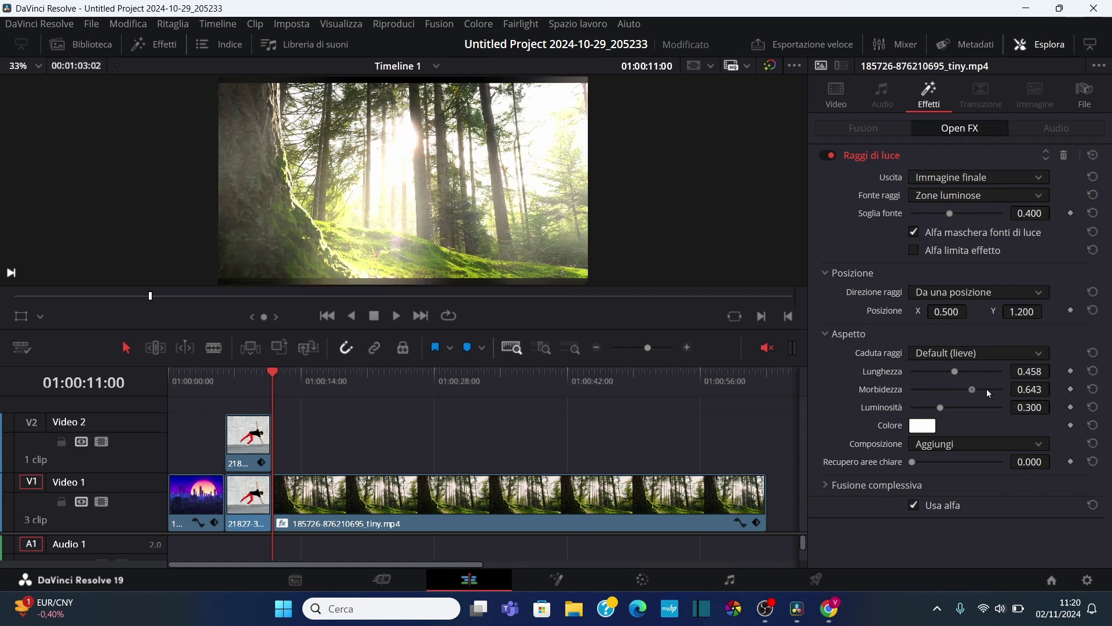
mouse_move(987, 390)
left_mouse_down()
mouse_move(881, 394)
mouse_move(949, 409)
left_mouse_up()
left_click_drag(931, 408, 920, 408)
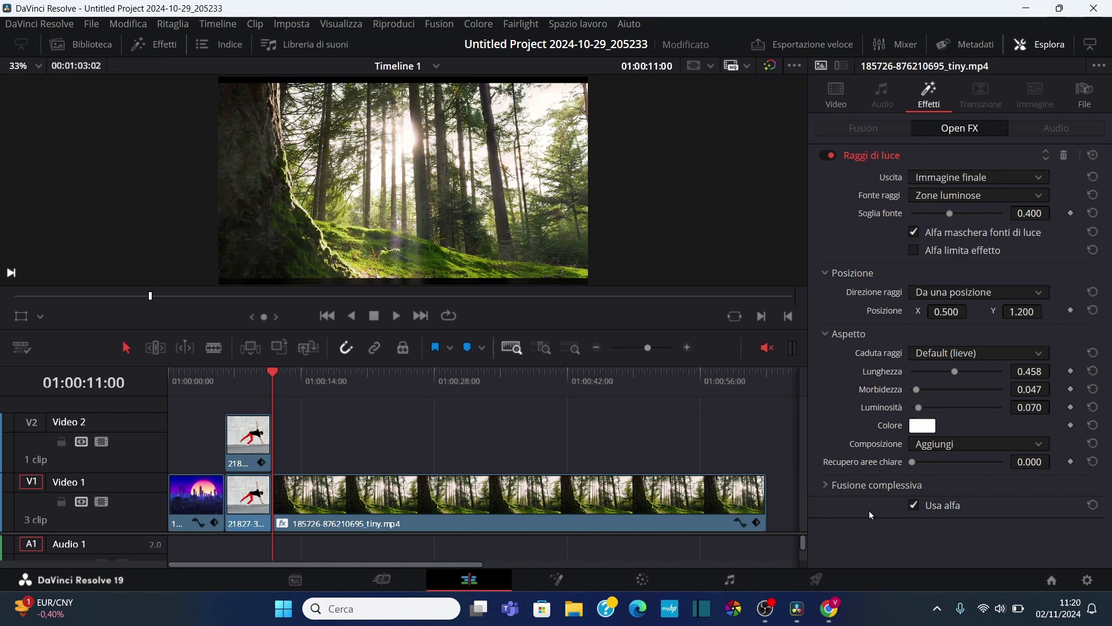
left_click(923, 426)
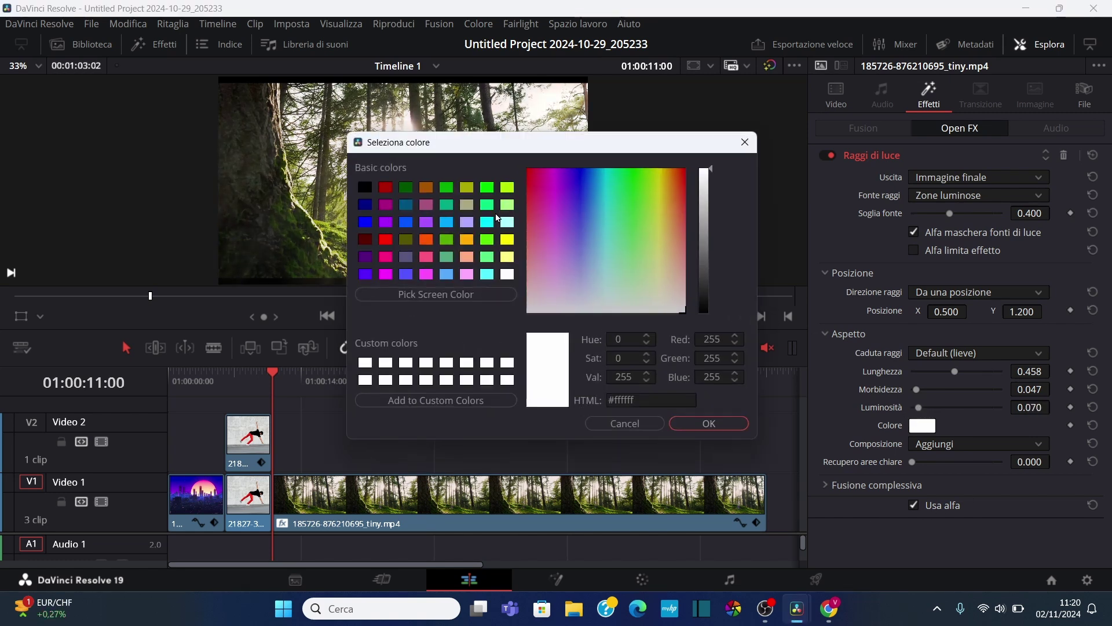
left_click(489, 207)
left_click_drag(488, 144, 741, 100)
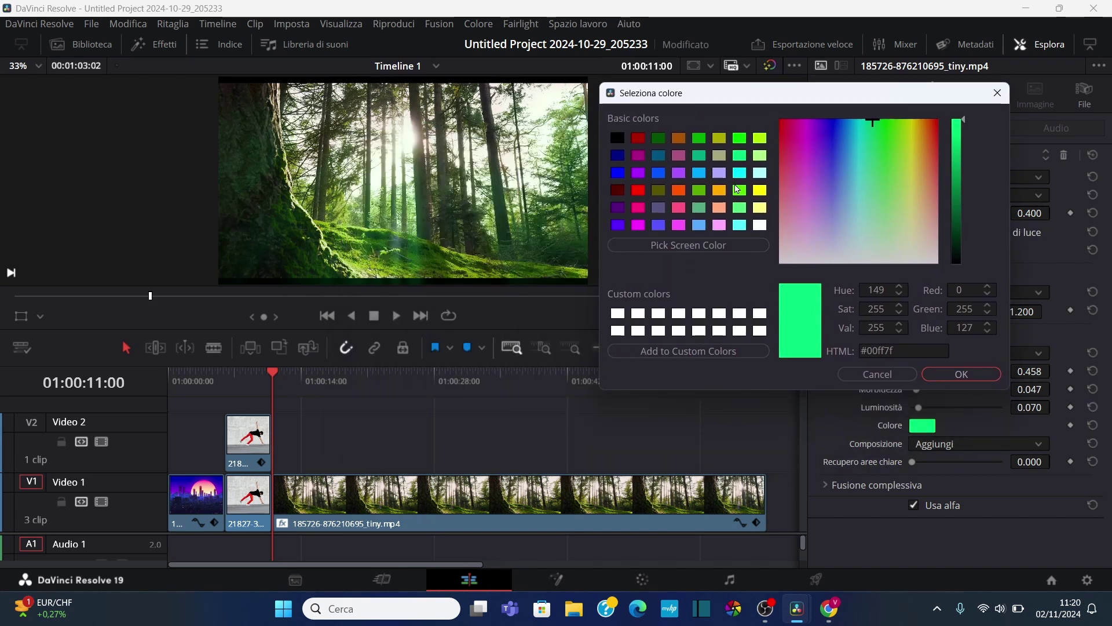
left_click(617, 188)
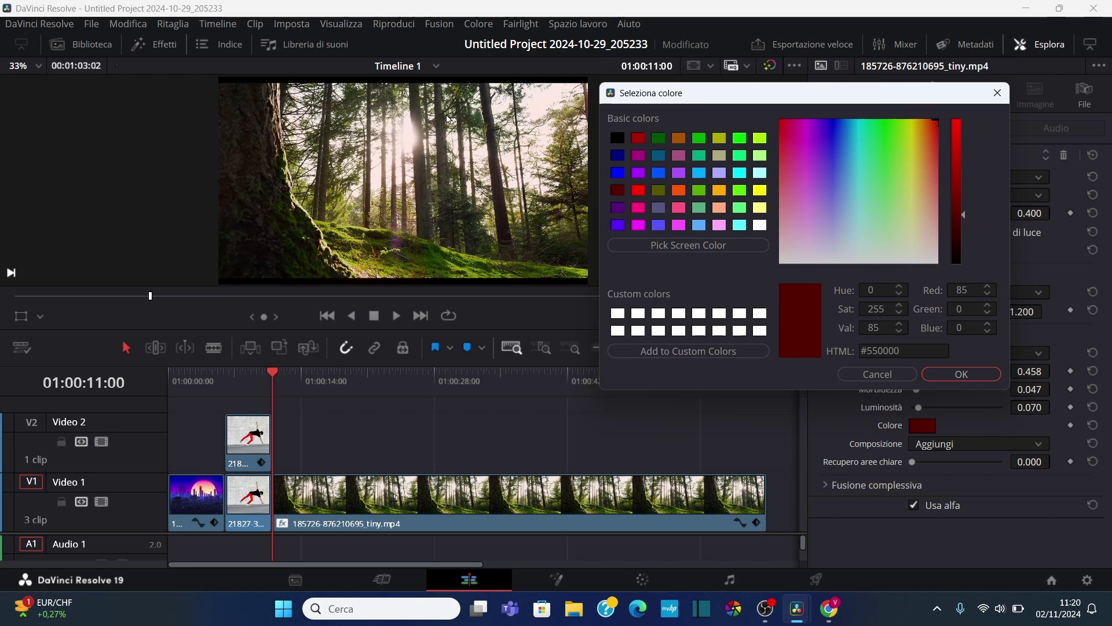
left_click(760, 190)
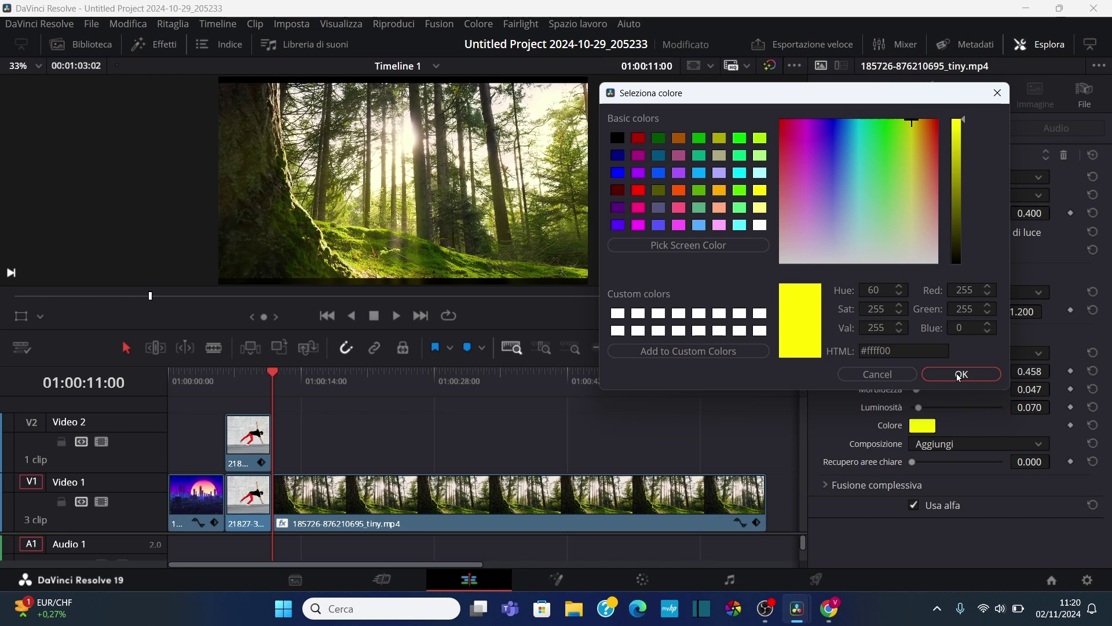
left_click(760, 314)
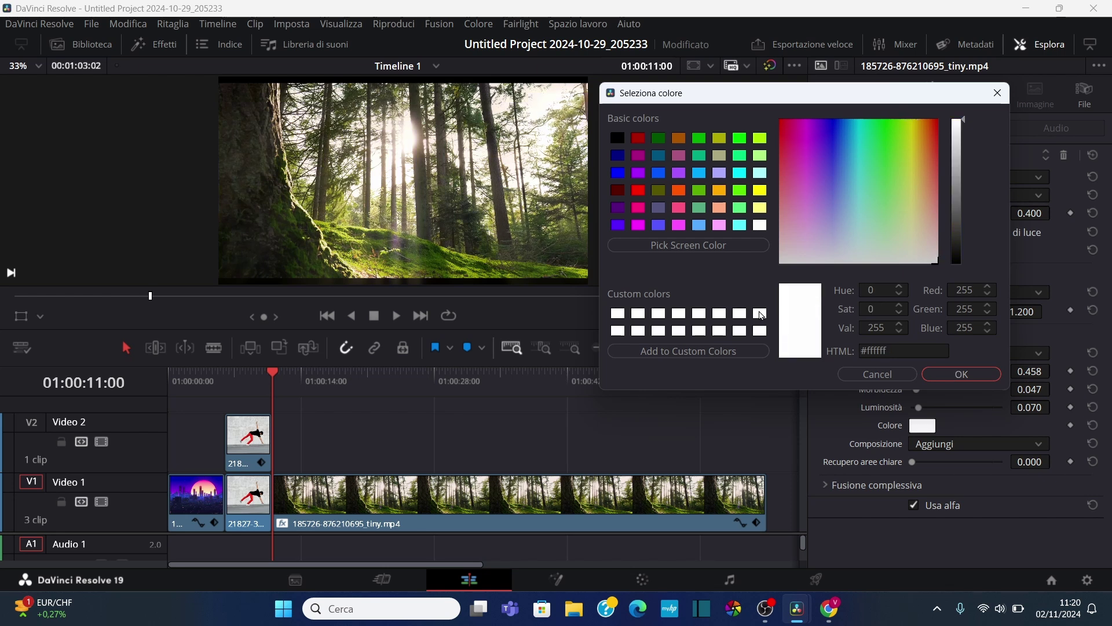
key("Return")
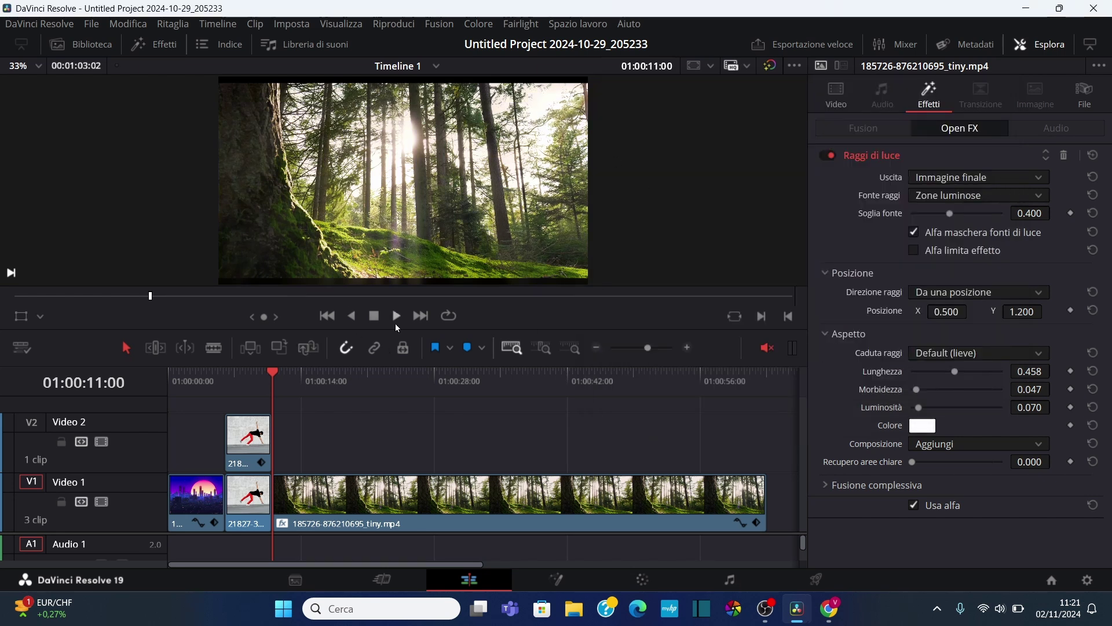
Preview the rays, return to 01:00:11:00, and shorten Lunghezza to 0.132.
left_click(398, 317)
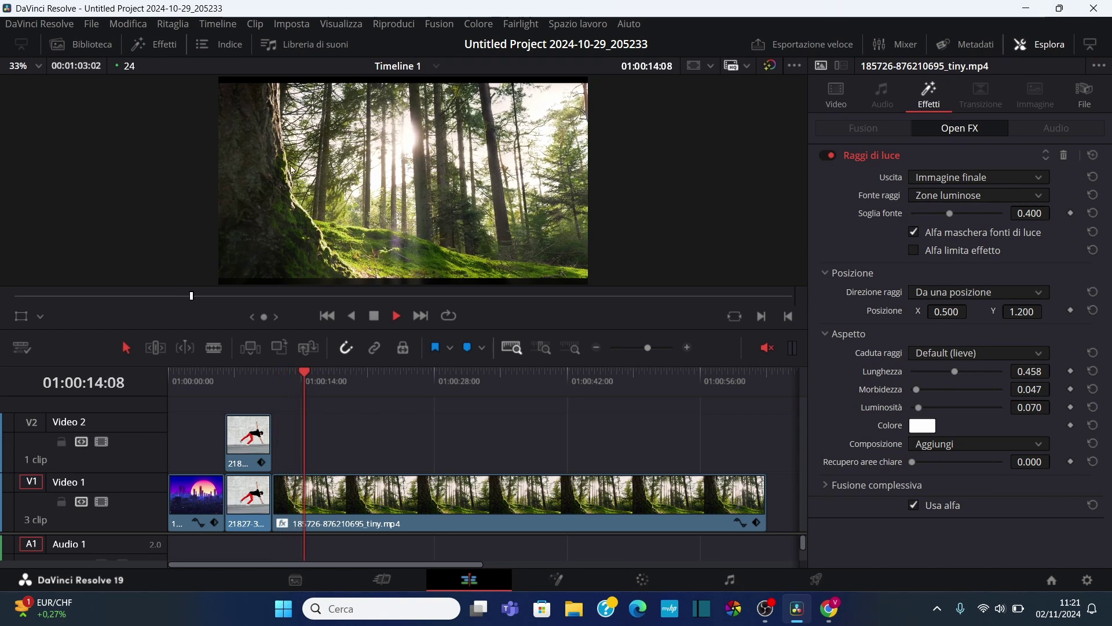
left_click(375, 316)
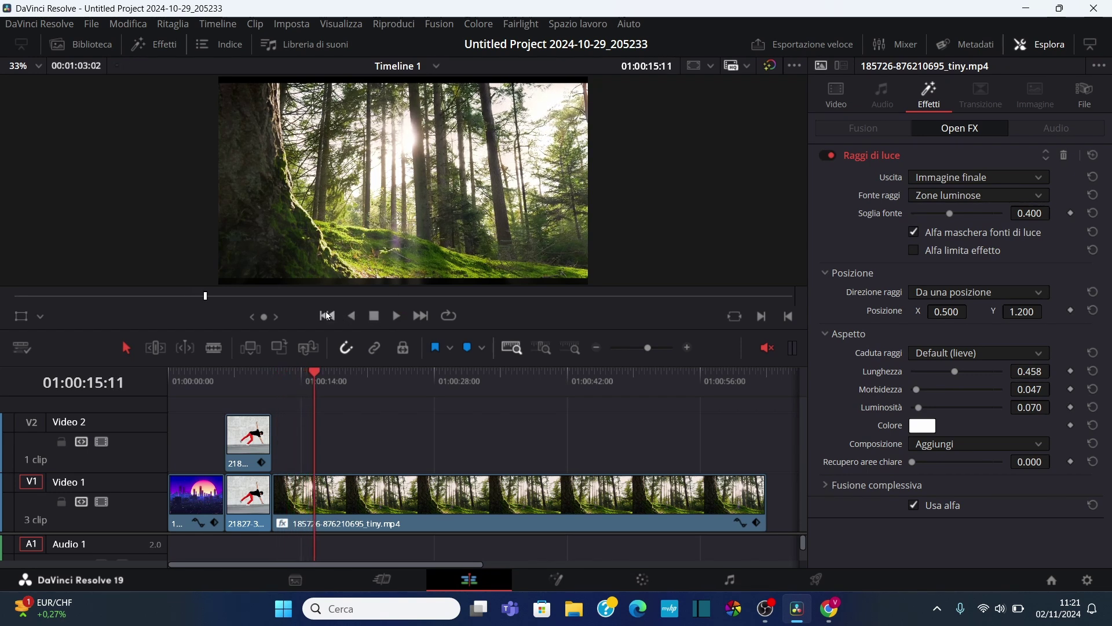
left_click(328, 316)
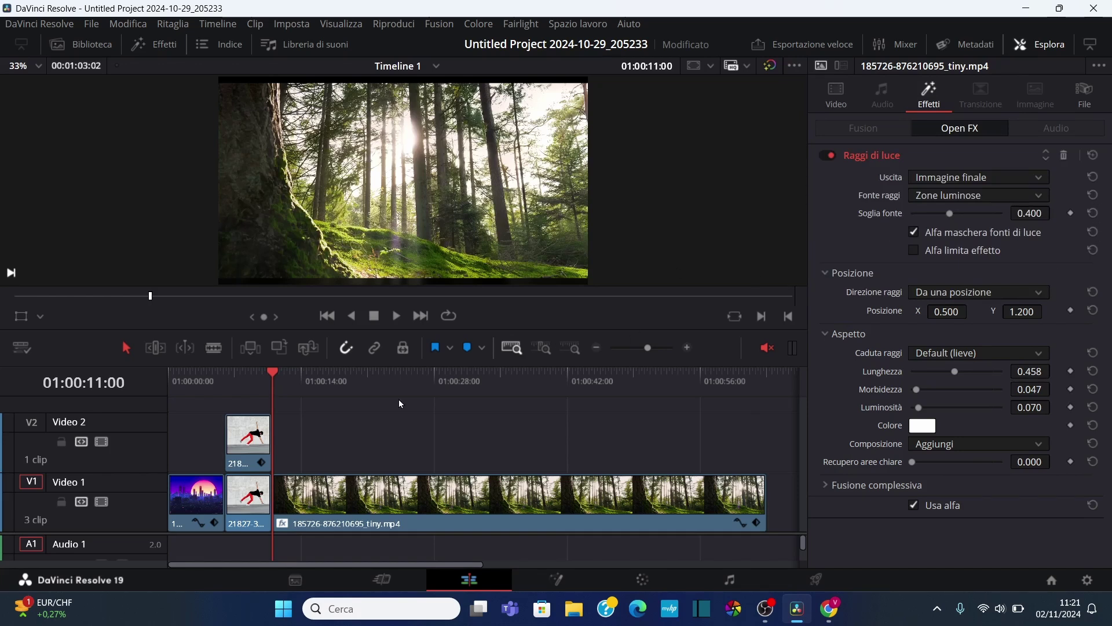
left_click_drag(955, 372, 925, 375)
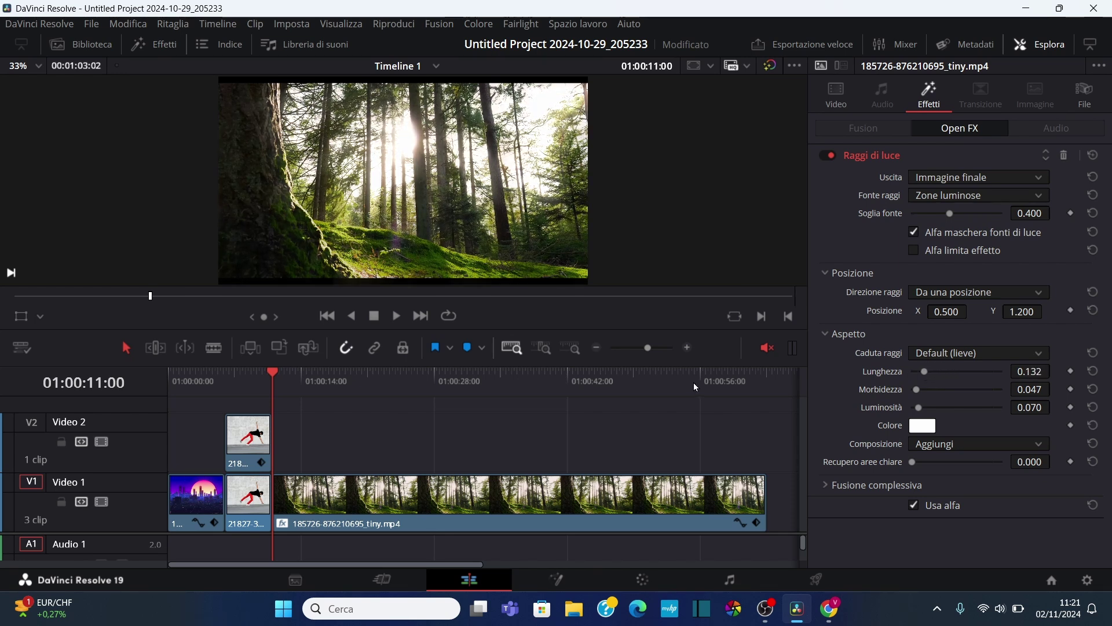
Save, then cut the forest clip at 01:00:17:00 and delete the part after it.
left_click(401, 491)
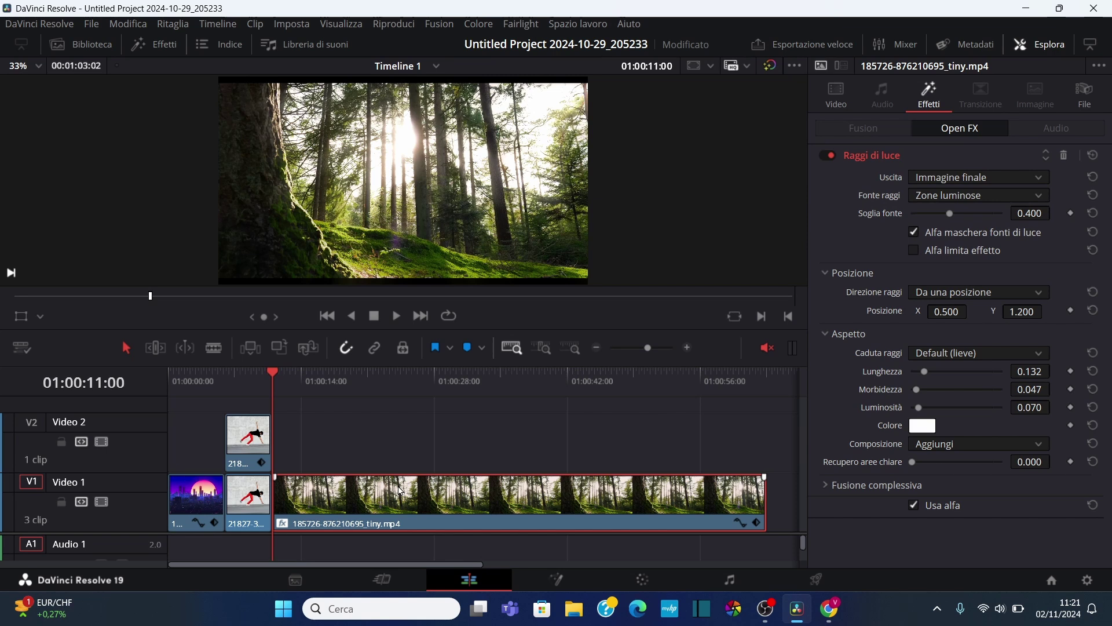
key("ctrl+s")
key("space")
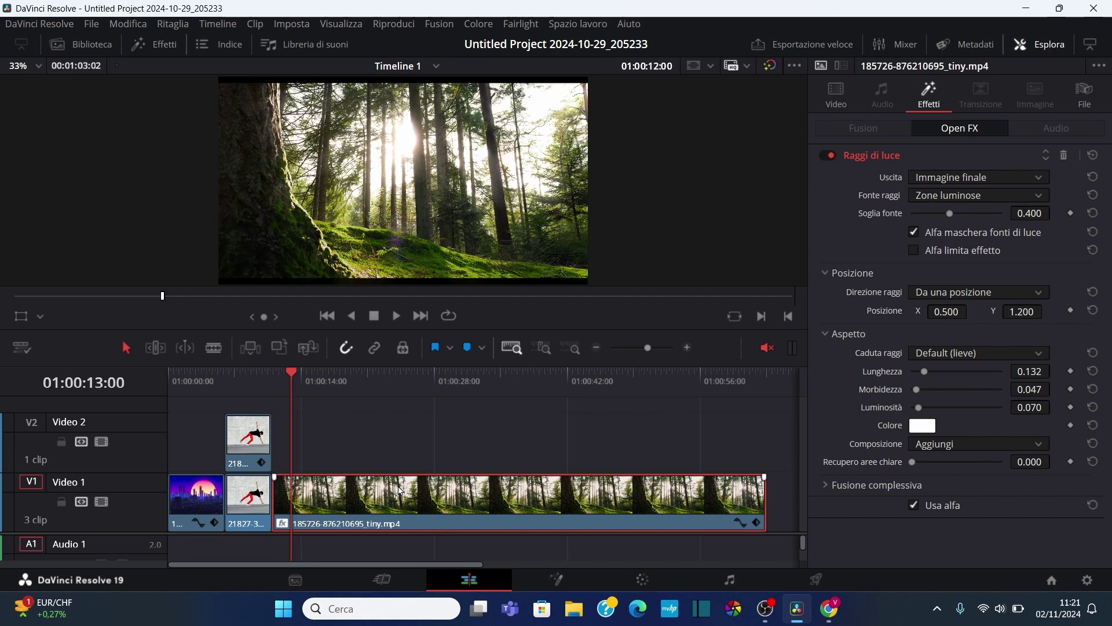
key("space")
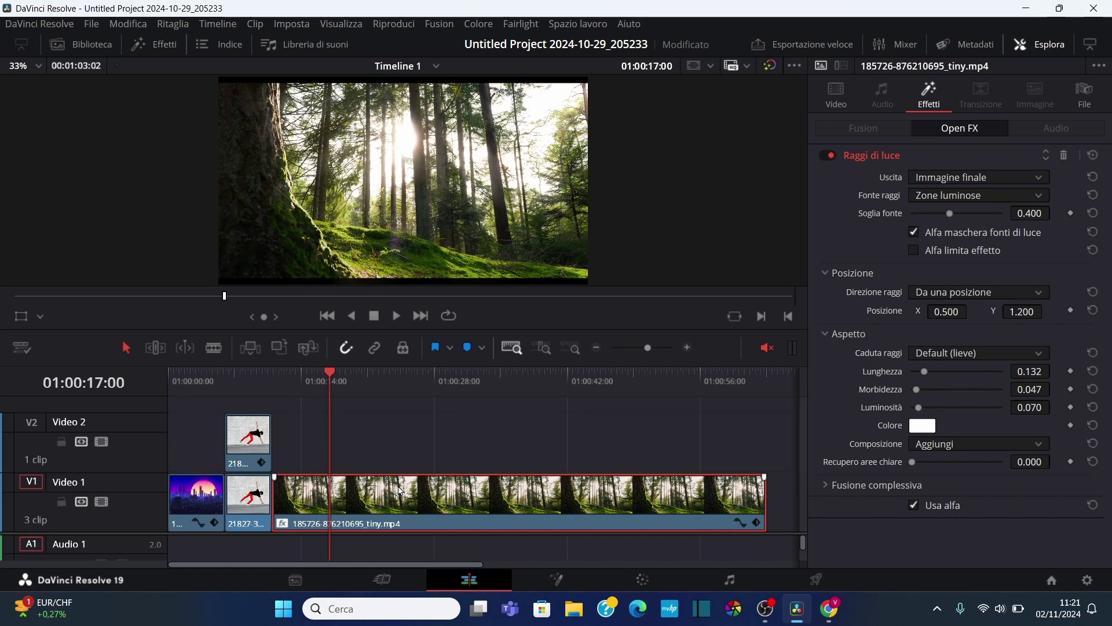
key("ctrl+b")
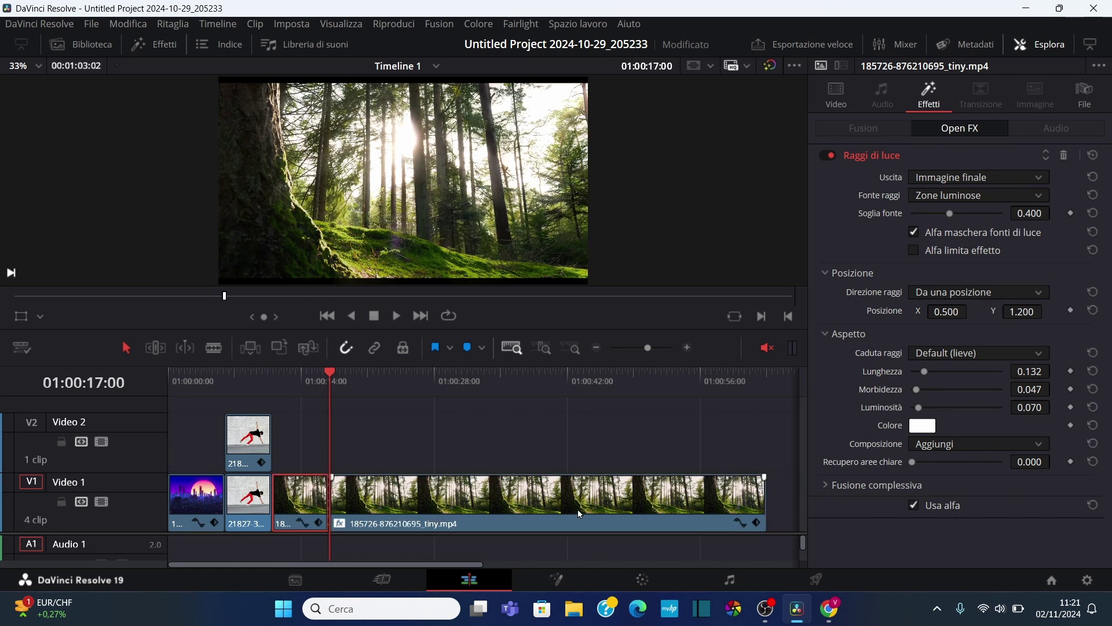
key("Delete")
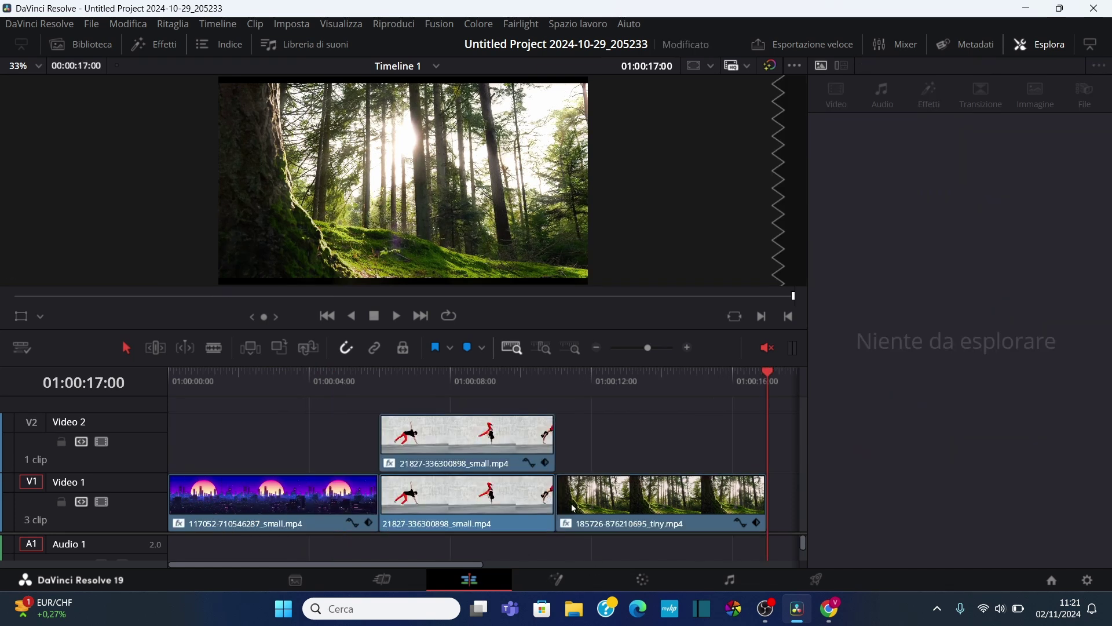
key("Up")
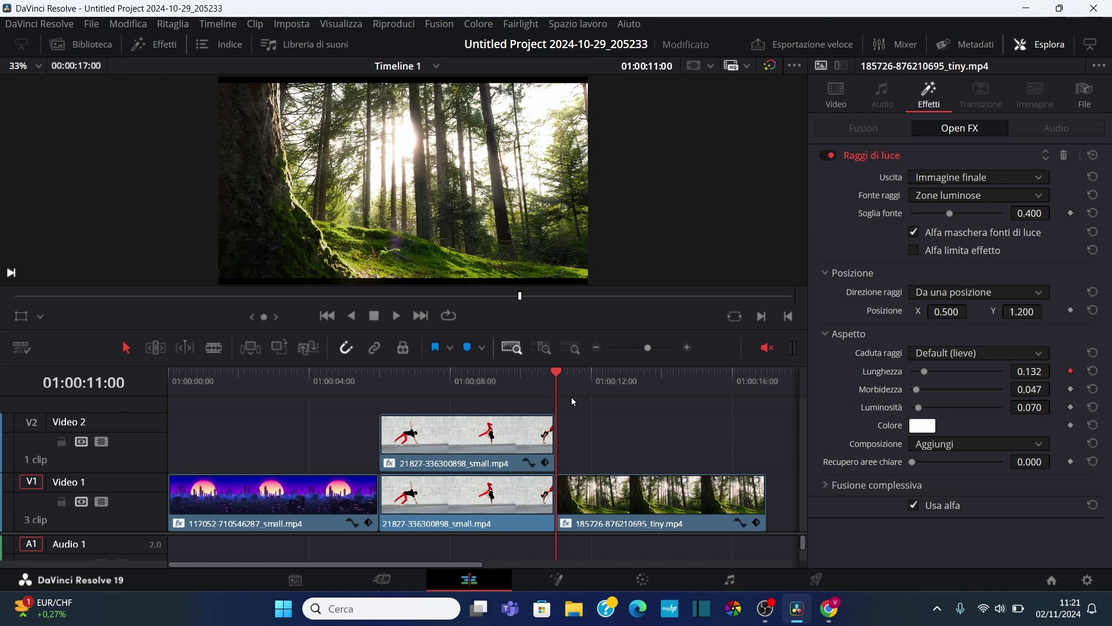
Keyframe the ray length up to 0.613 on the forest clip's last frame.
left_click(423, 318)
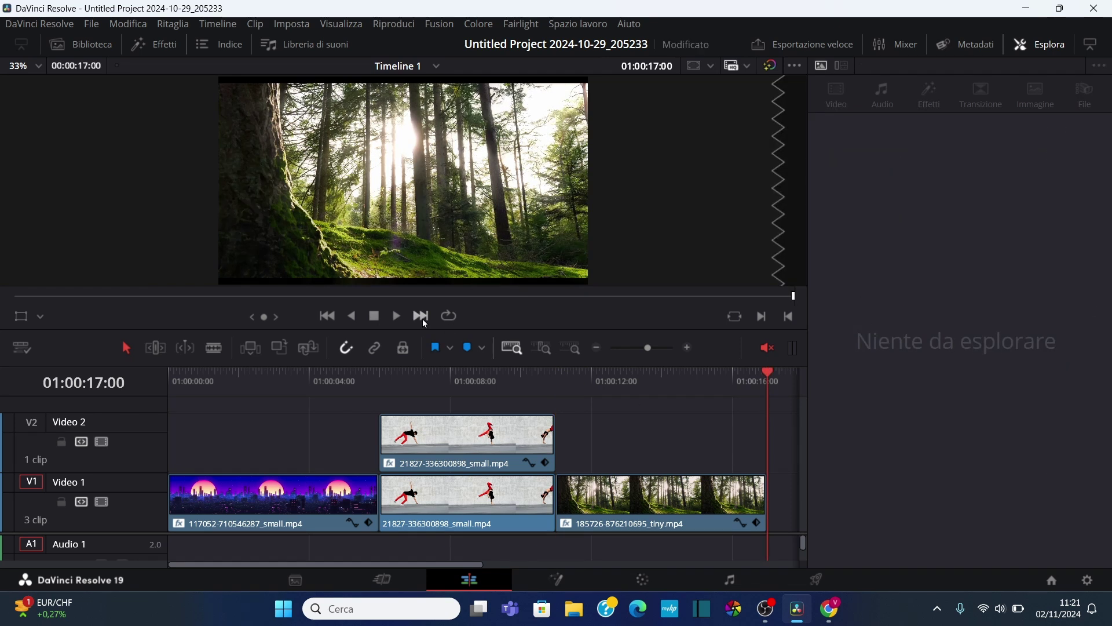
key("Left")
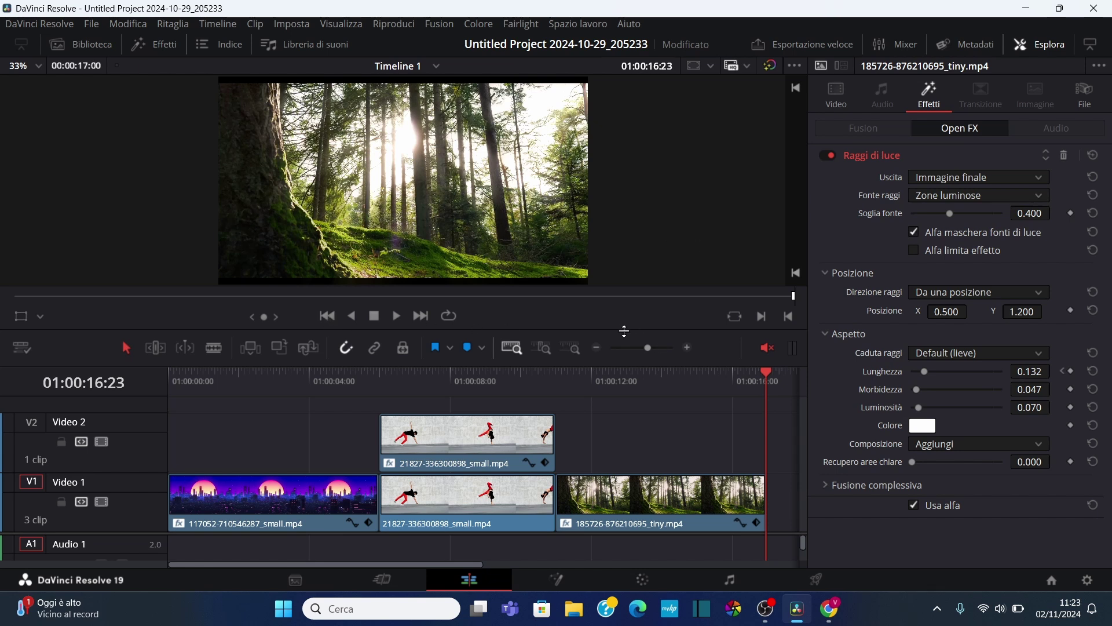
left_click_drag(924, 373, 969, 370)
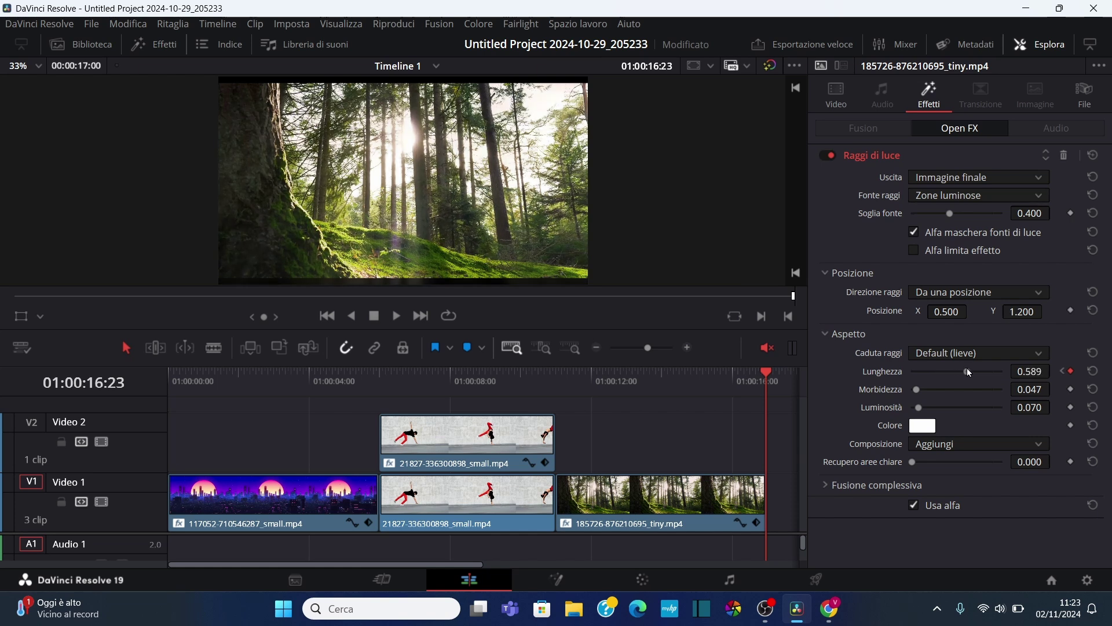
Keyframe ray brightness from 0.070 at the clip start to 0.116 at its end.
left_click(330, 318)
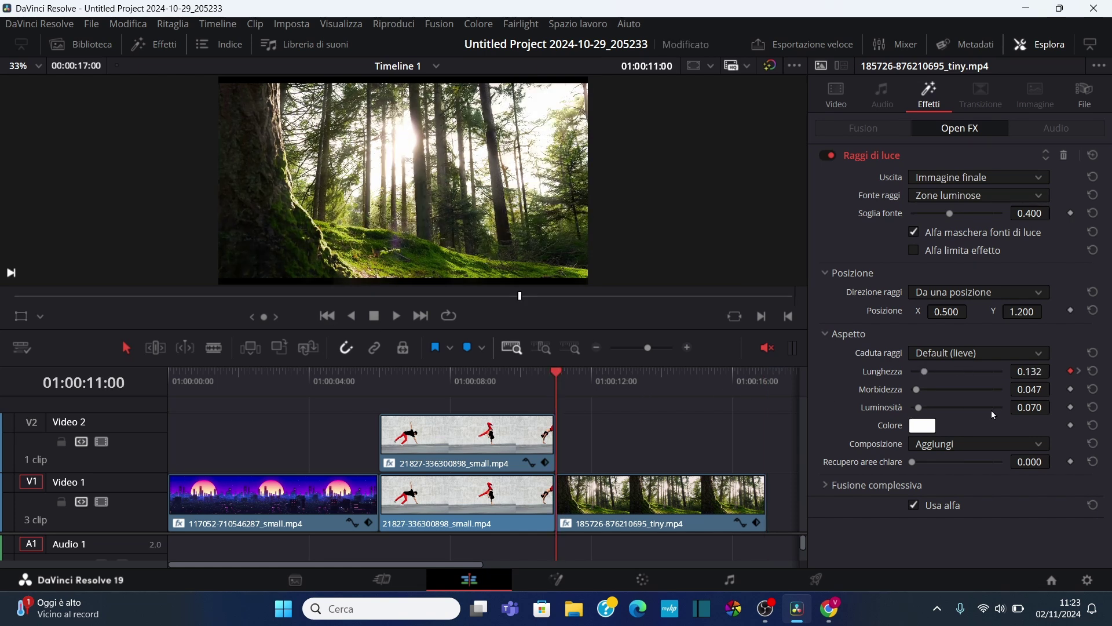
left_click(1072, 408)
left_click(418, 318)
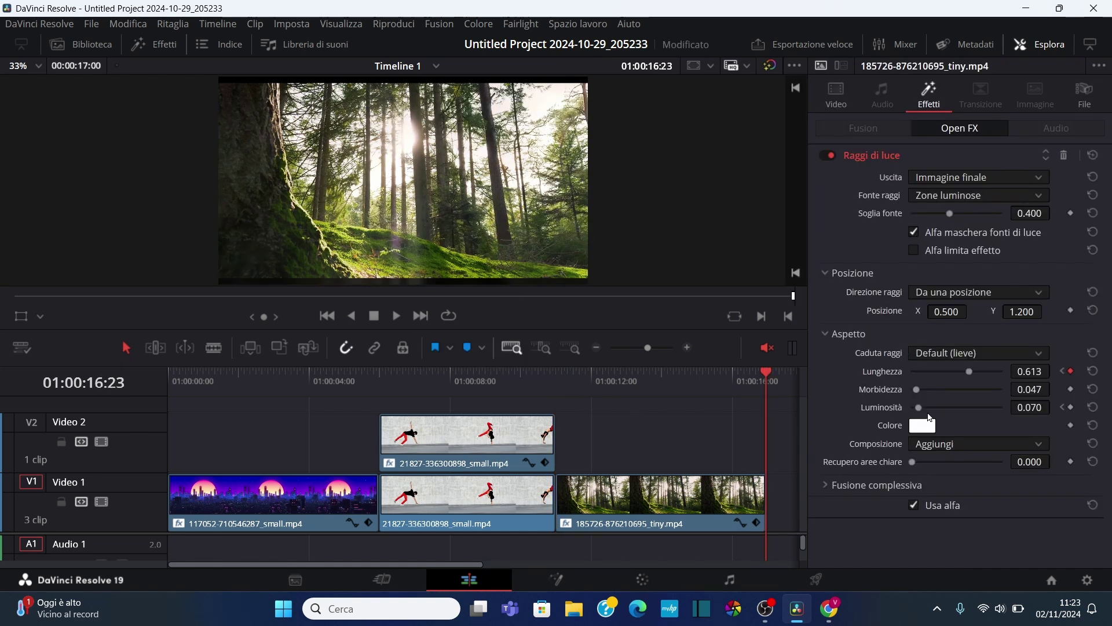
left_click_drag(919, 407, 927, 413)
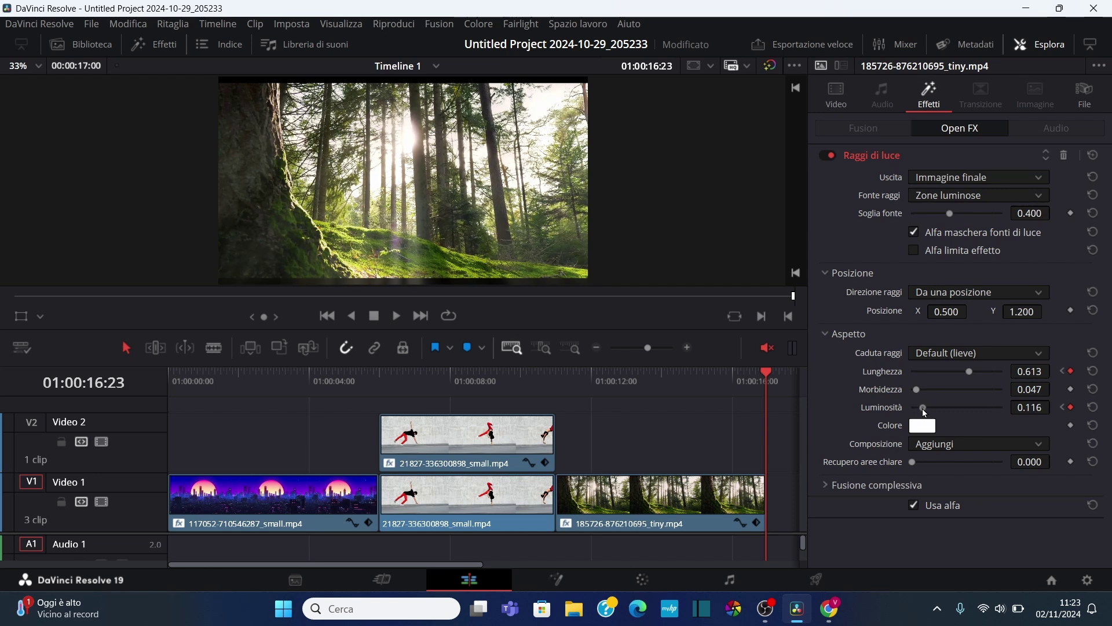
left_click(328, 316)
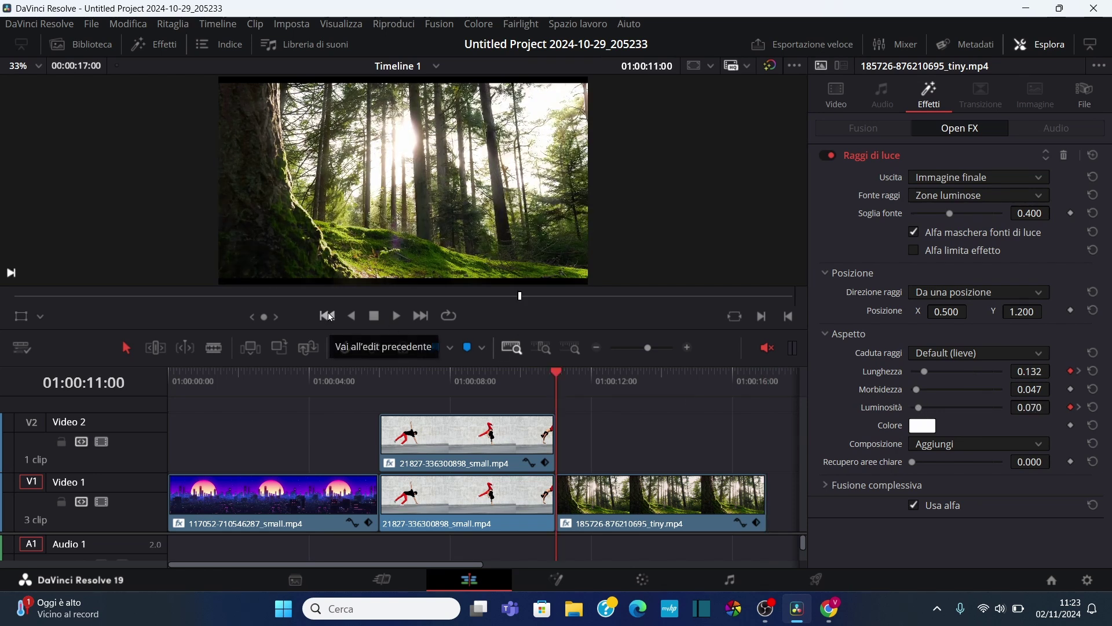
Preview the timeline full screen, then switch the side panel to the media pool.
key("p")
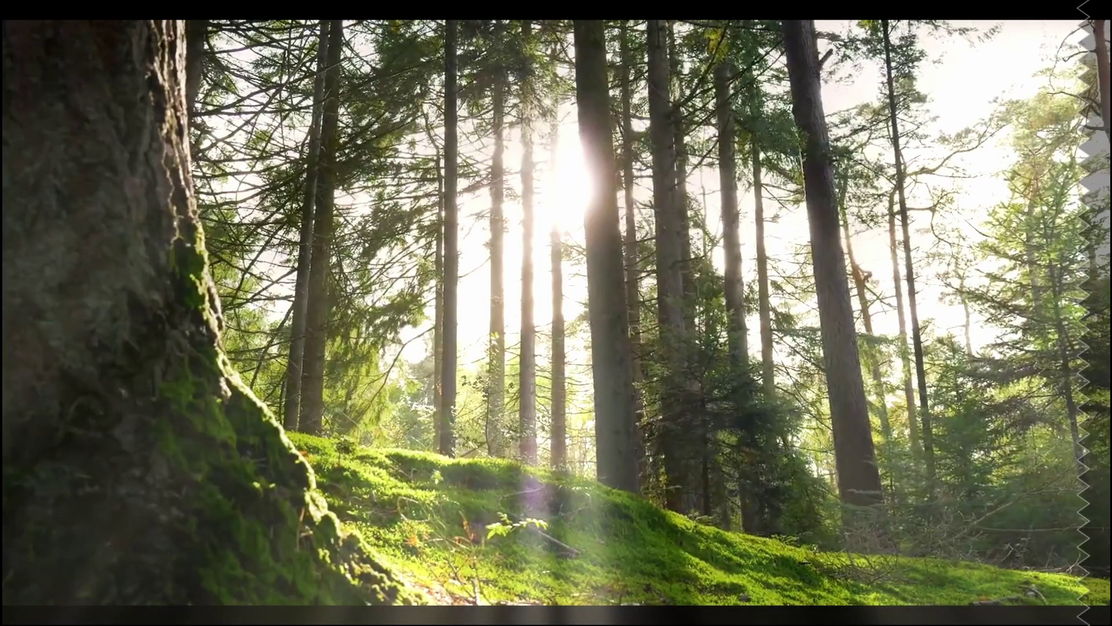
key("Escape")
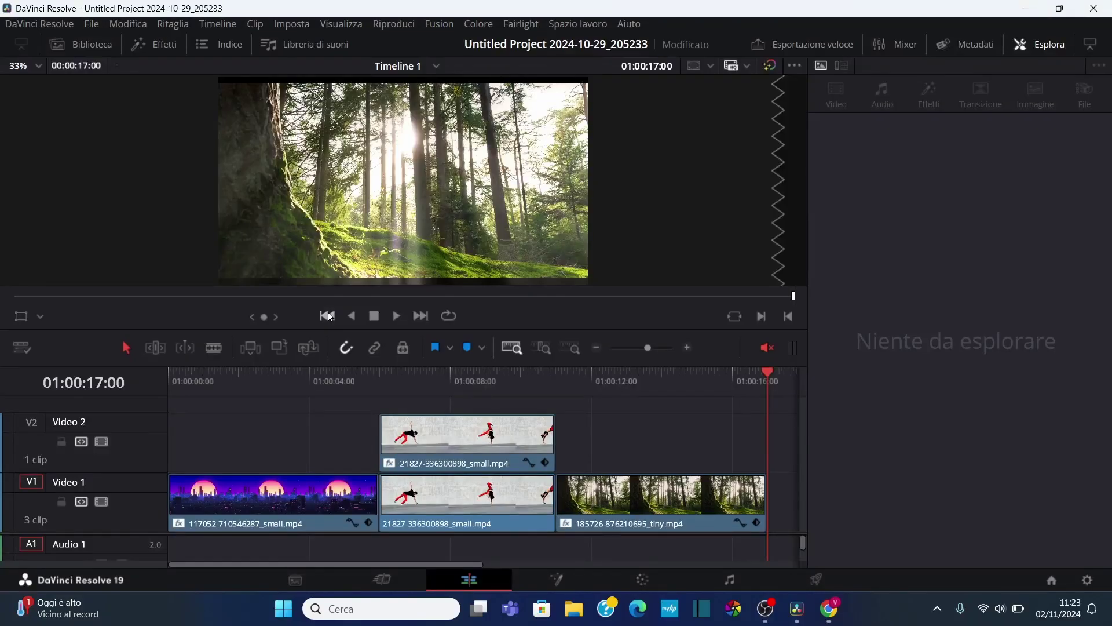
left_click(1037, 45)
left_click(81, 45)
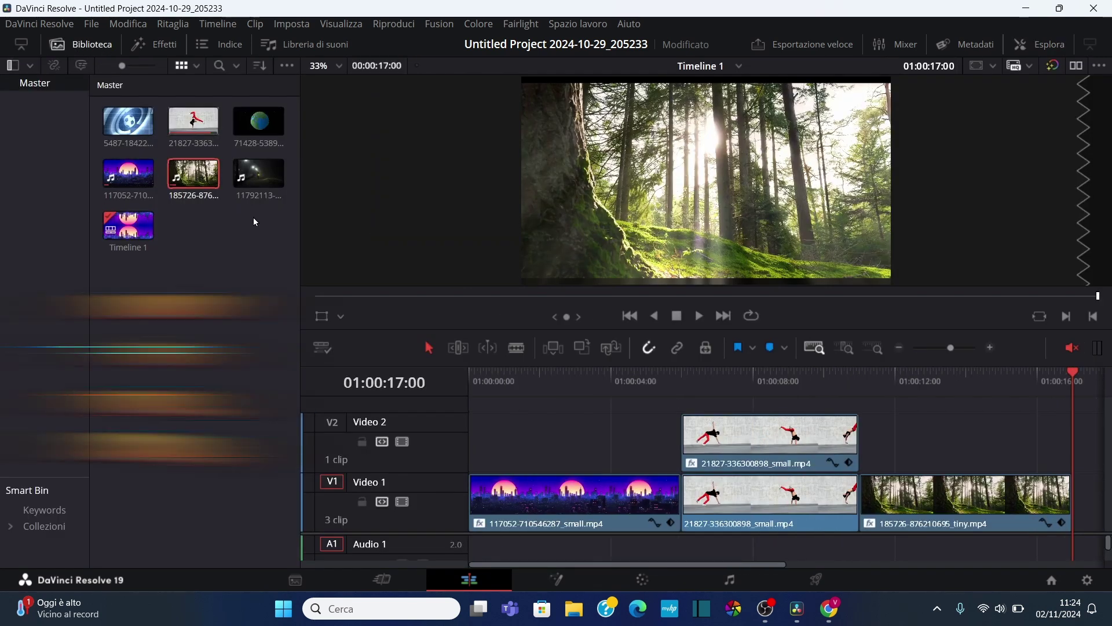
Append the night-park clip to Video 1, delete its A1 audio, and save.
mouse_move(258, 174)
left_mouse_down()
mouse_move(1110, 484)
mouse_move(945, 492)
left_mouse_up()
key("shift+z")
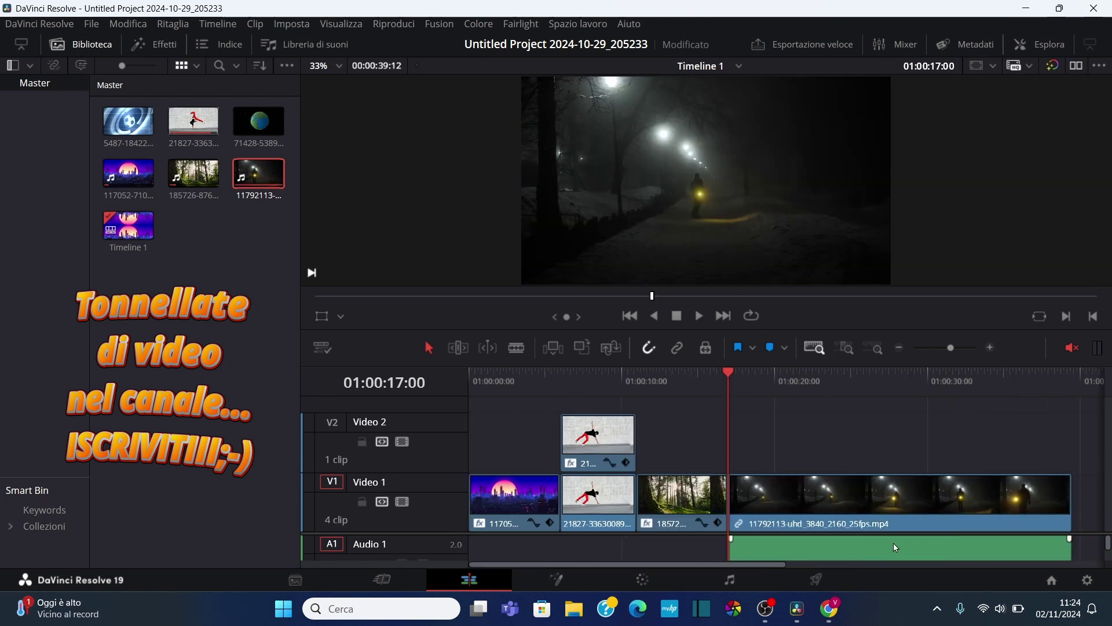
left_click(887, 544)
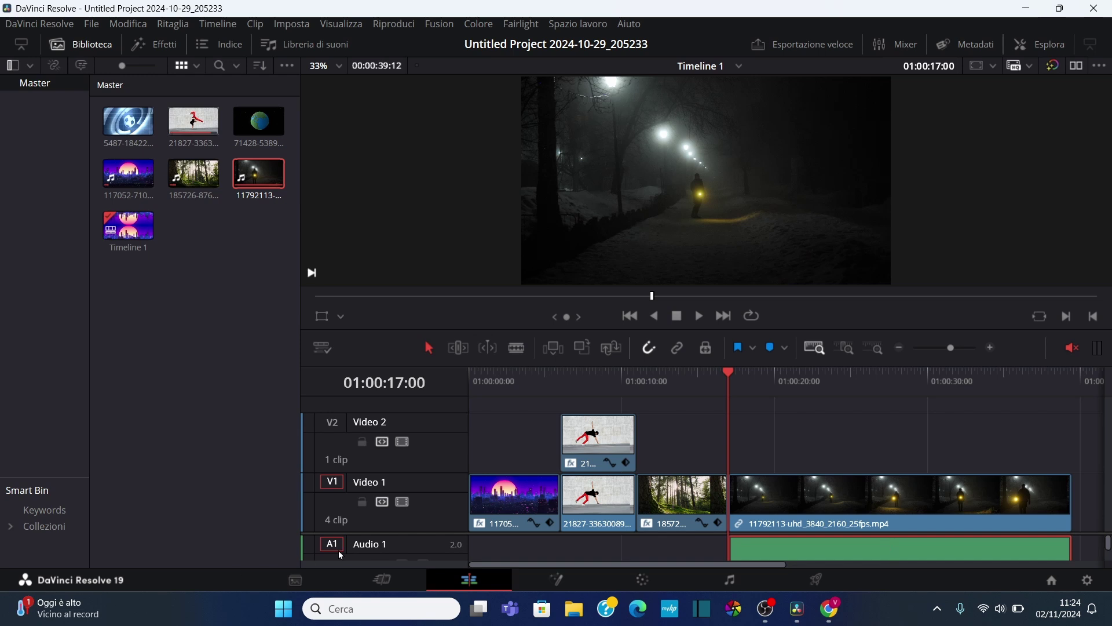
left_click_drag(428, 533, 428, 510)
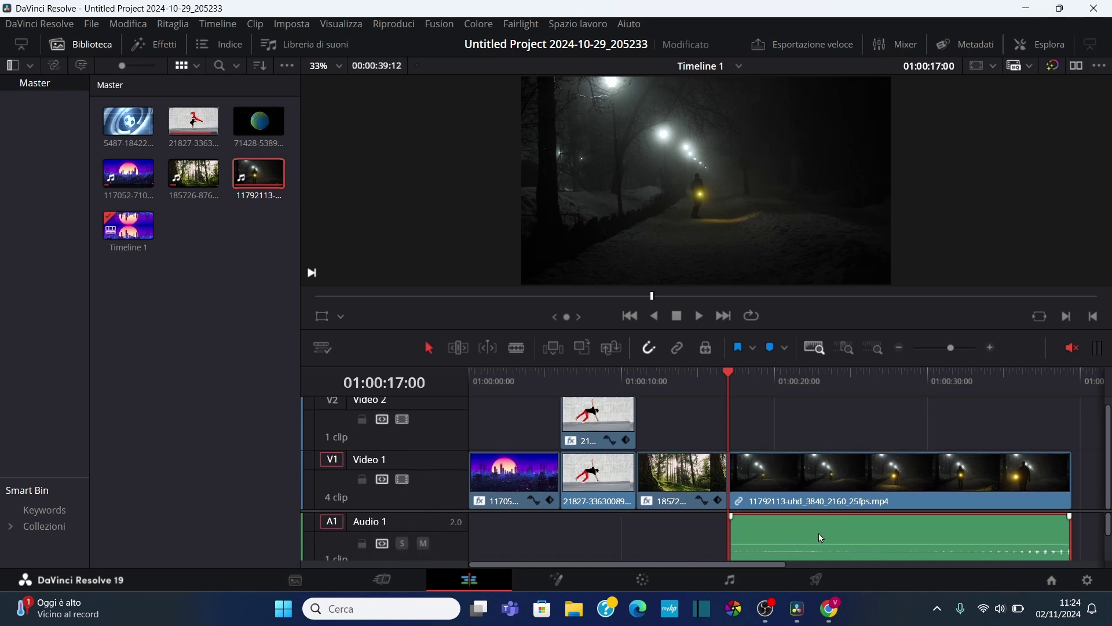
key("Delete")
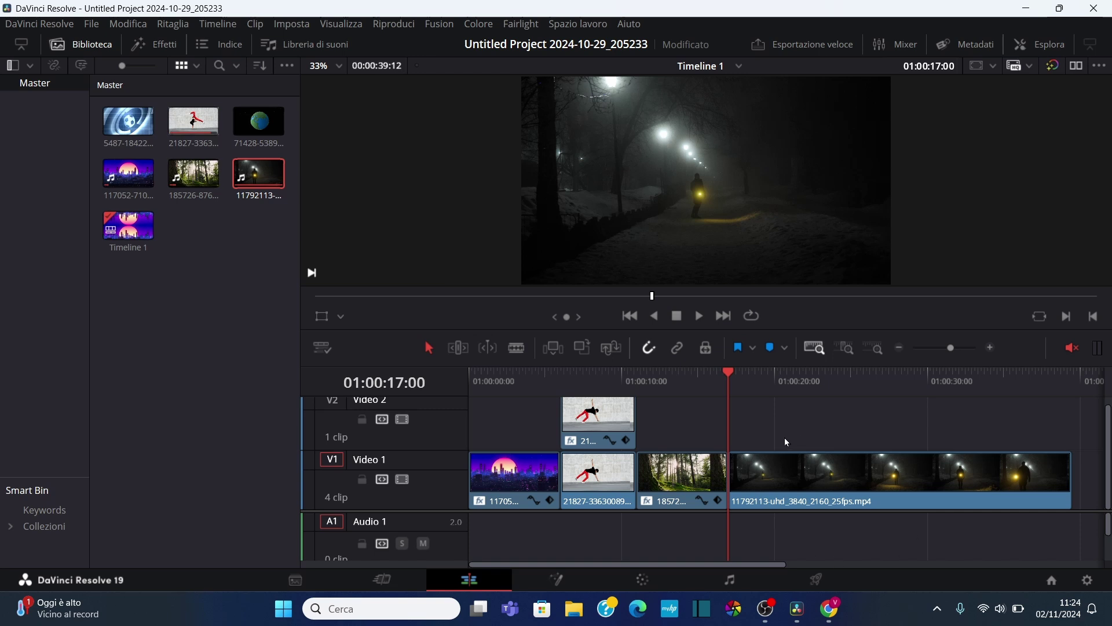
key("ctrl+s")
Trim the night-park clip's end to the playhead at 01:00:23:00.
key("space")
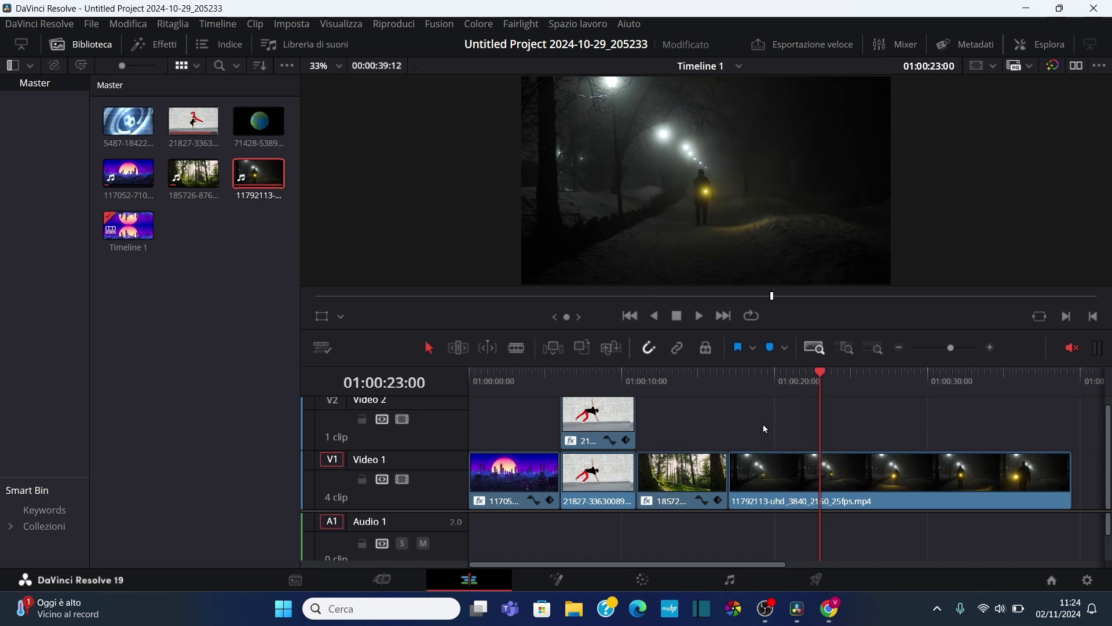
left_click(962, 484)
key("shift+bracketright")
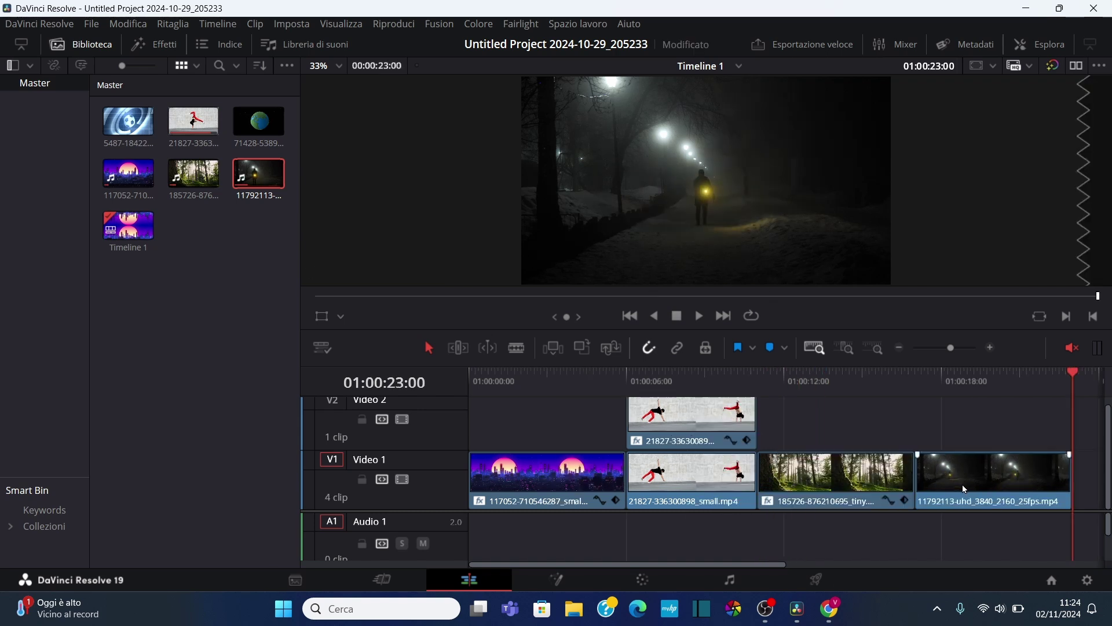
left_click(960, 383)
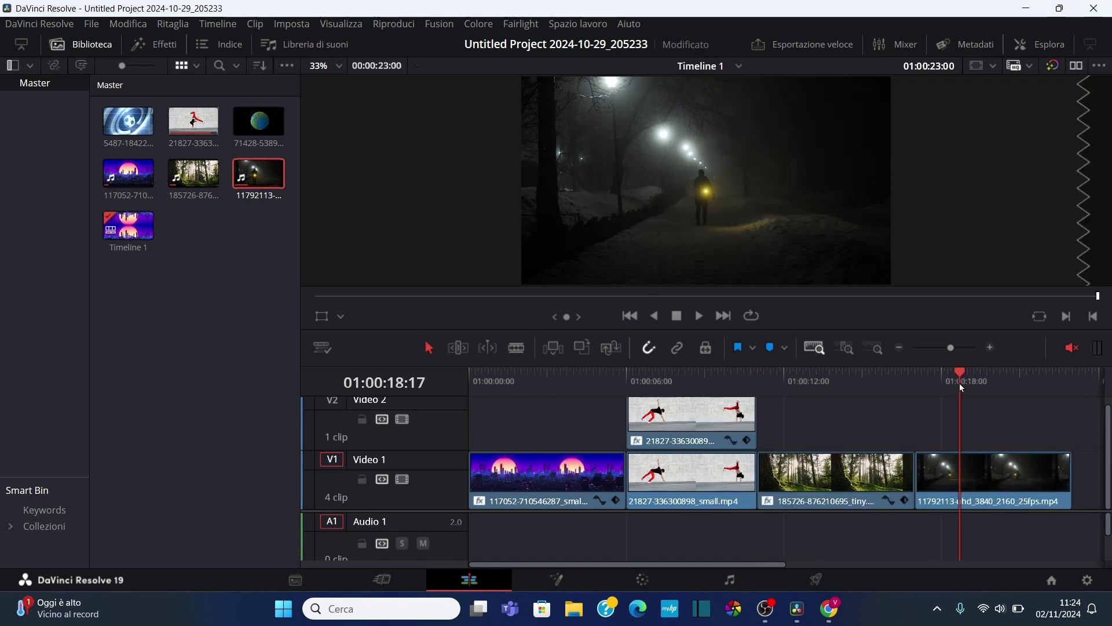
left_click(631, 315)
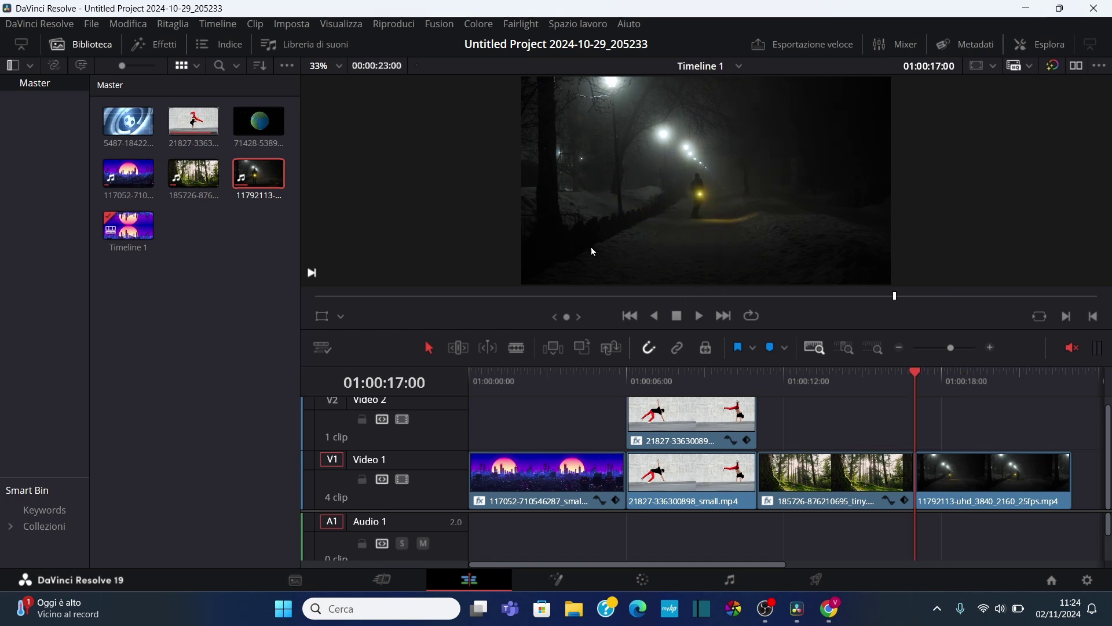
left_click(86, 45)
Search the effects for 'bagl' and apply Bagliore to the last V1 night-park clip.
left_click(153, 44)
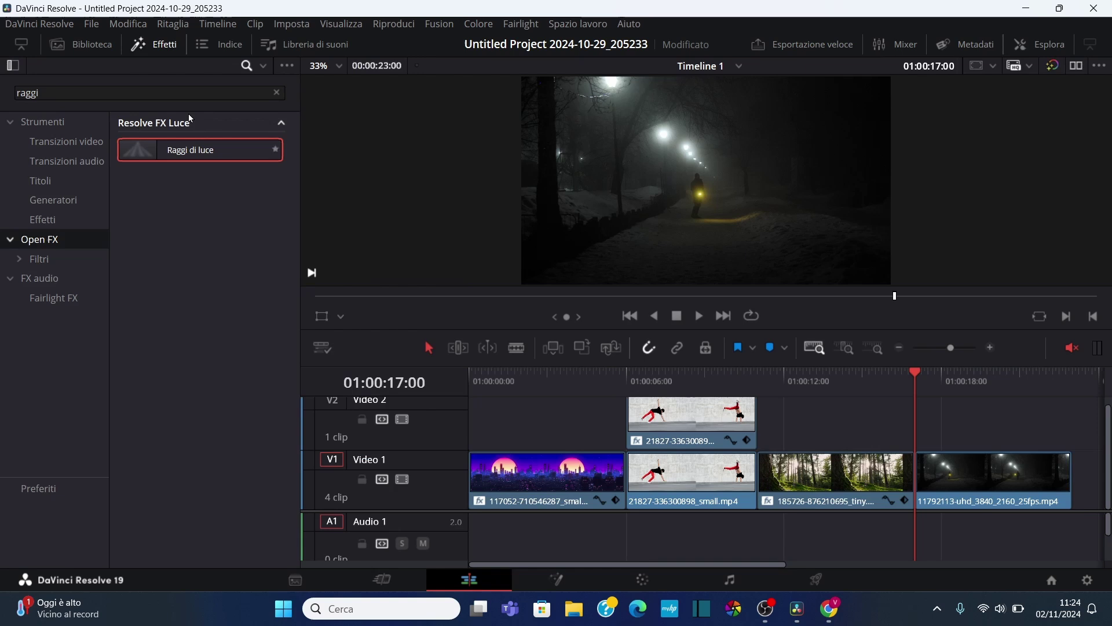
left_click(277, 94)
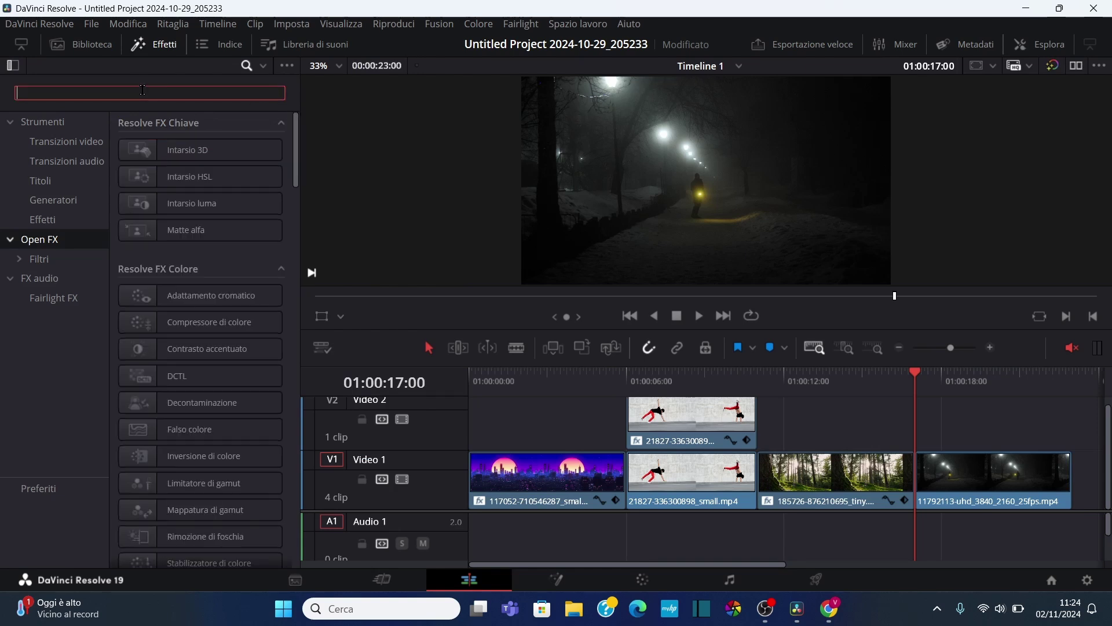
type("bagl")
left_click_drag(180, 150, 961, 476)
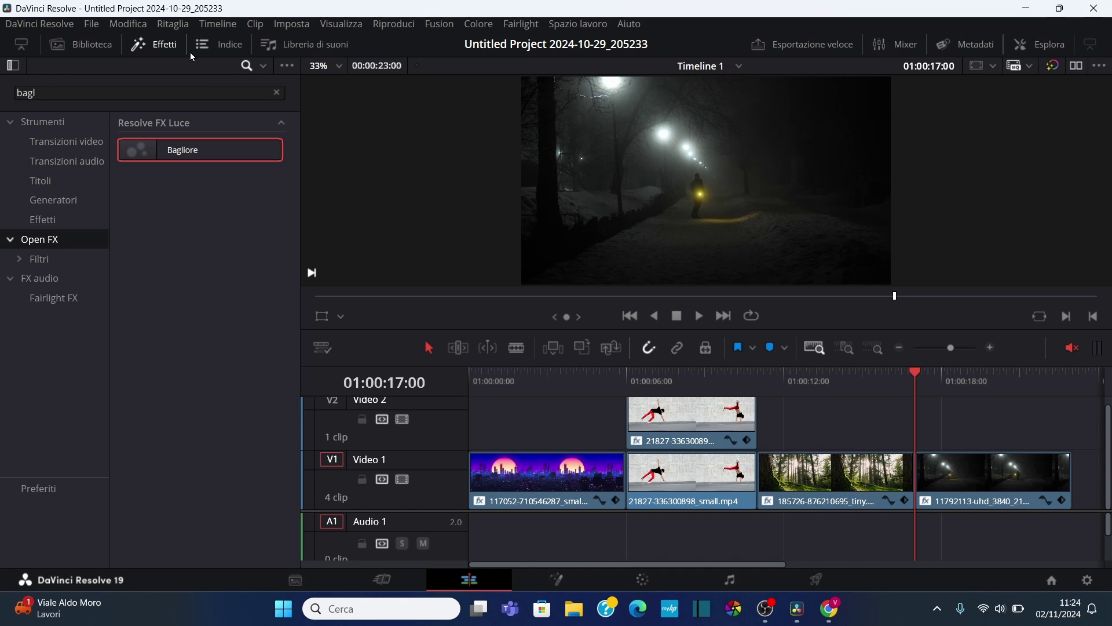
left_click(162, 45)
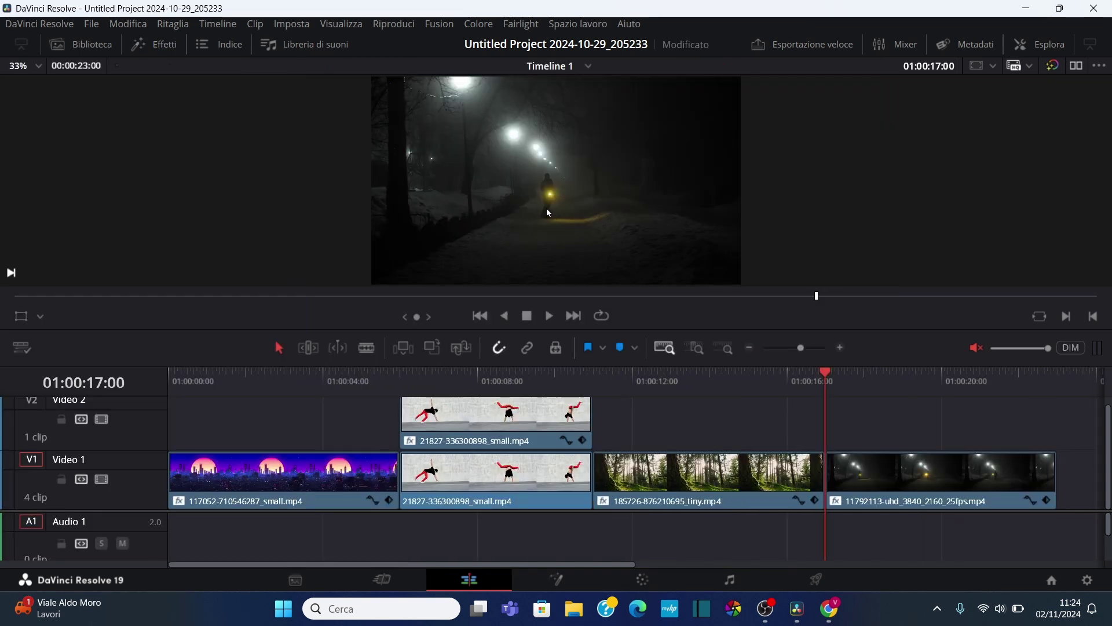
Set Bagliore to Diffusione 0.977, Rapporto O-V 1.000 and Gain 0.884, resetting red relative diffusion.
left_click(1040, 44)
key("shift+z")
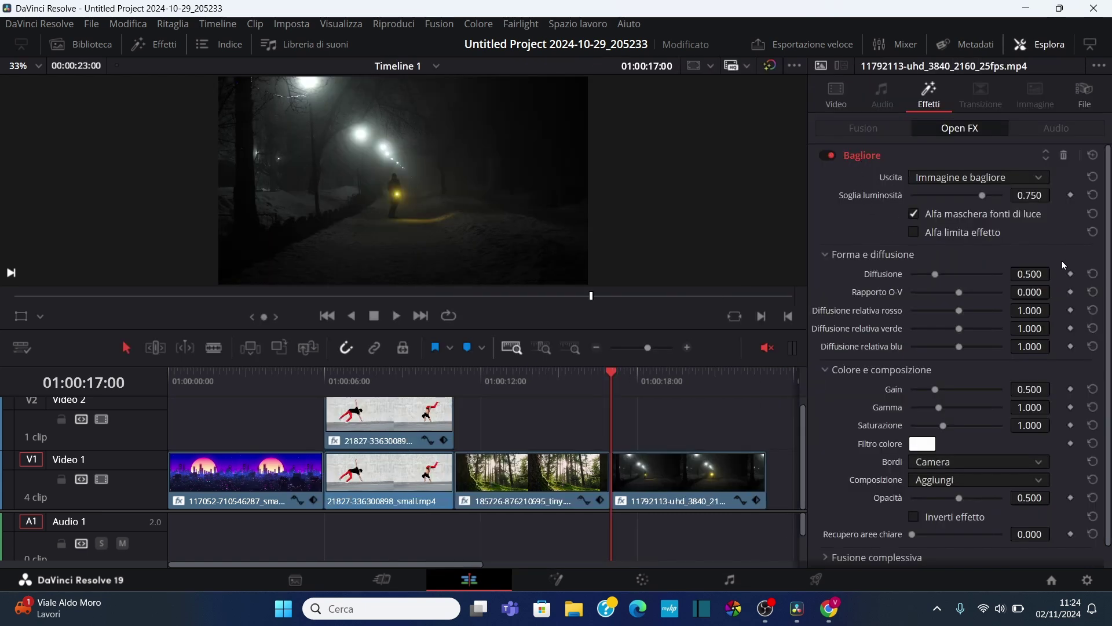
left_click(935, 273)
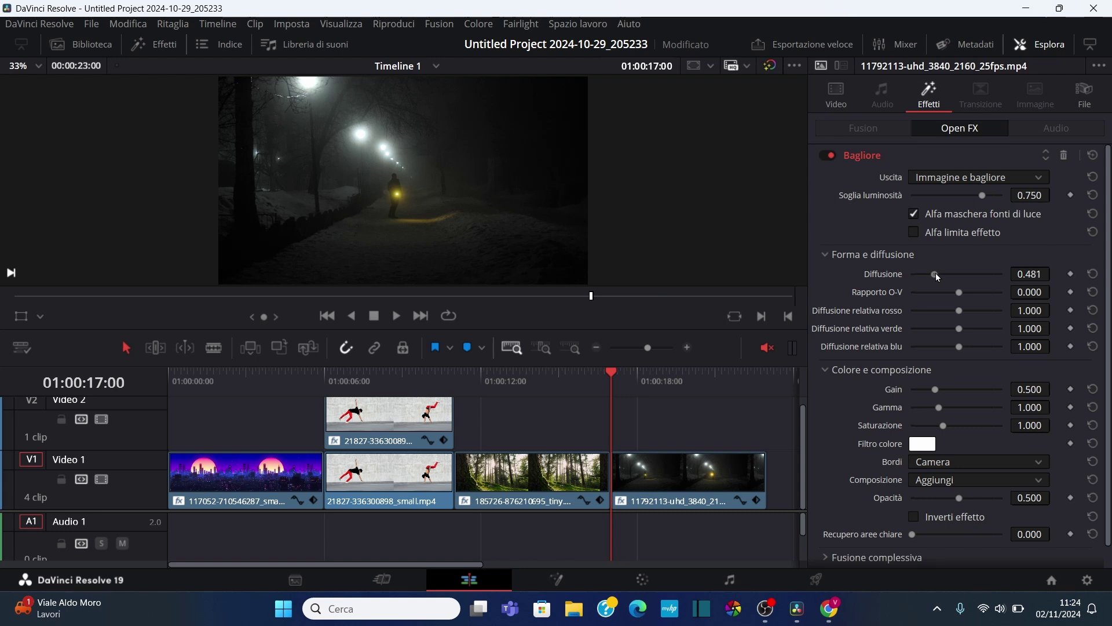
mouse_move(936, 273)
left_mouse_down()
mouse_move(1020, 285)
mouse_move(953, 294)
mouse_move(1048, 294)
left_mouse_up()
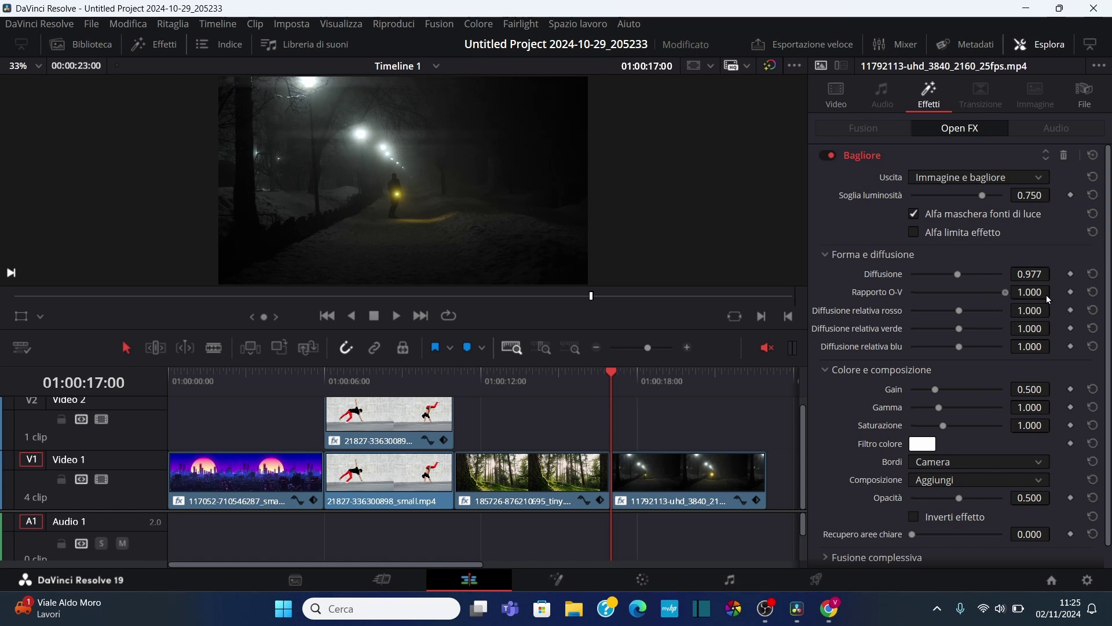
mouse_move(1047, 296)
left_mouse_down()
mouse_move(863, 292)
mouse_move(1041, 300)
left_mouse_up()
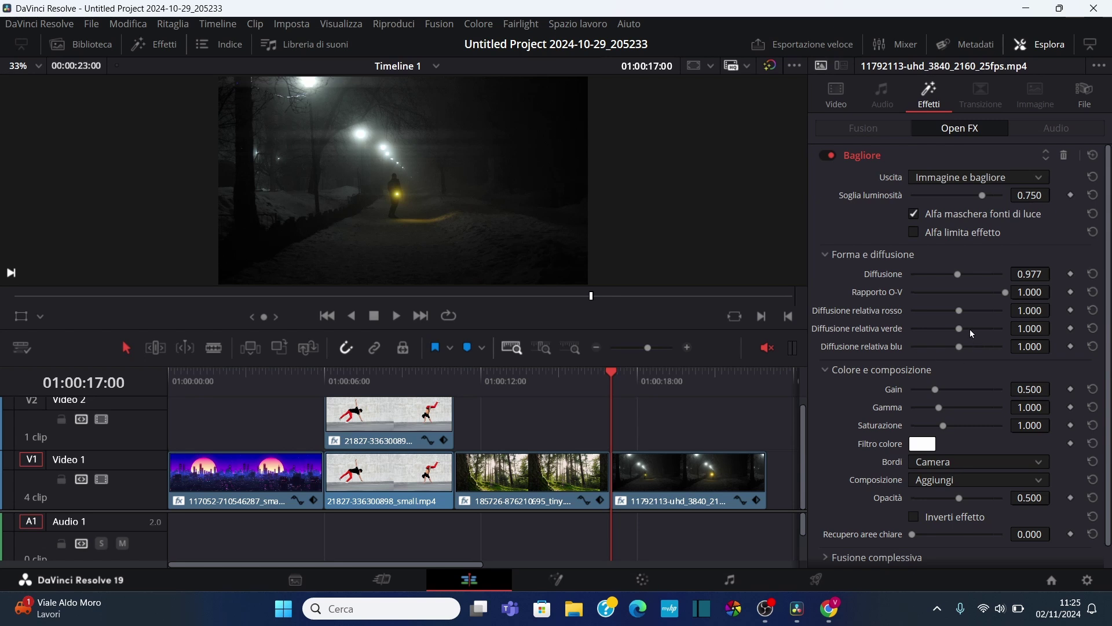
mouse_move(959, 311)
left_mouse_down()
mouse_move(880, 317)
mouse_move(958, 318)
left_mouse_up()
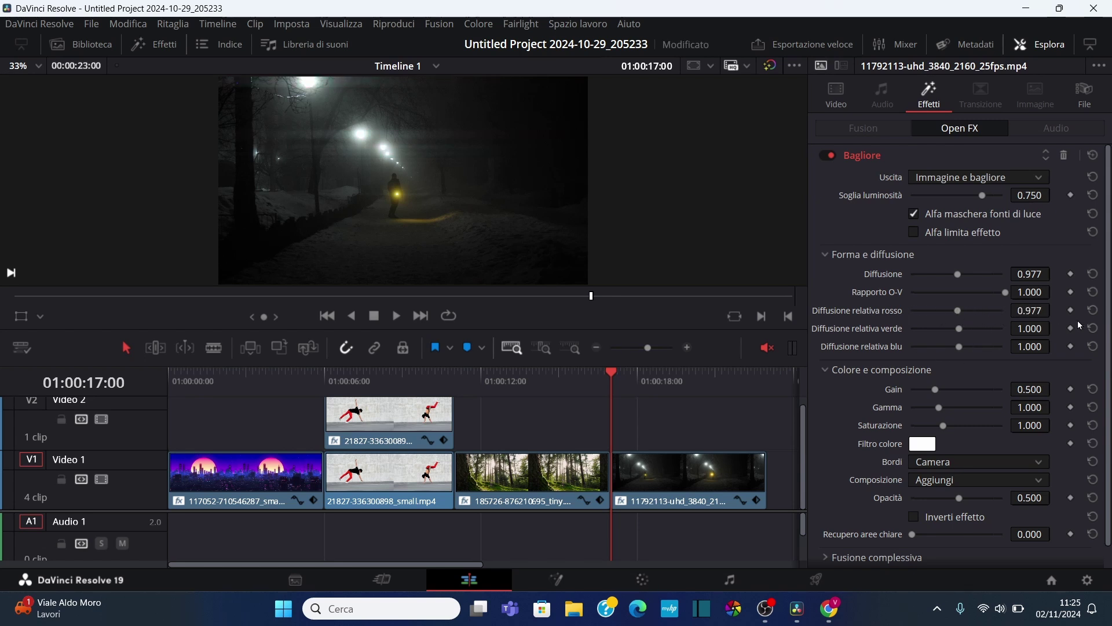
left_click(1093, 311)
left_click_drag(936, 390, 954, 388)
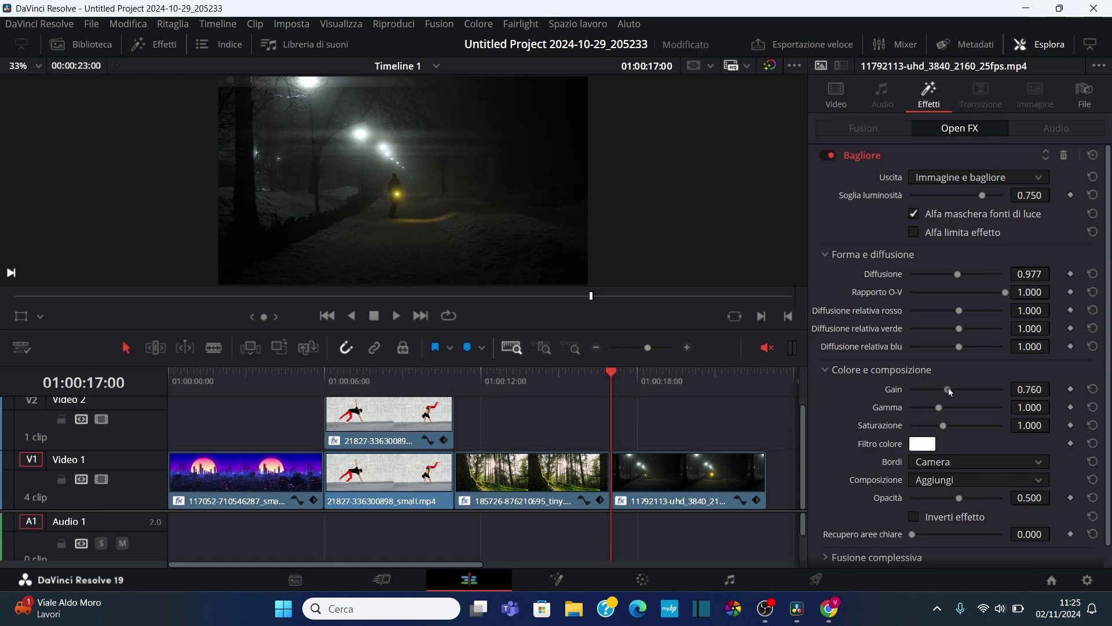
Play the night-park clip to preview the glow, then return to its start.
left_click(397, 317)
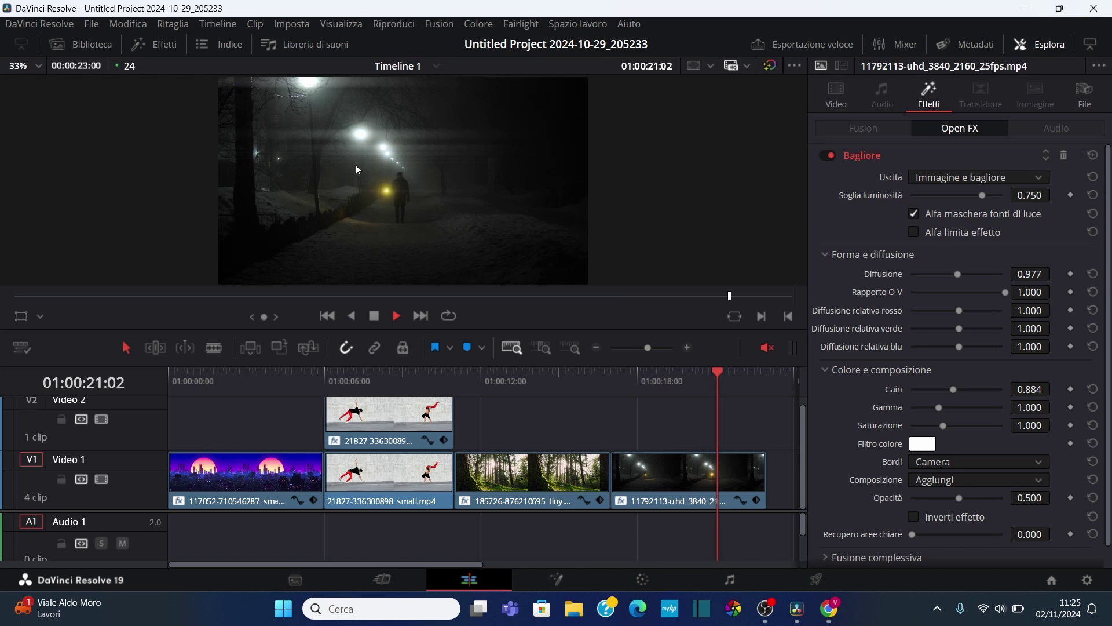
key("space")
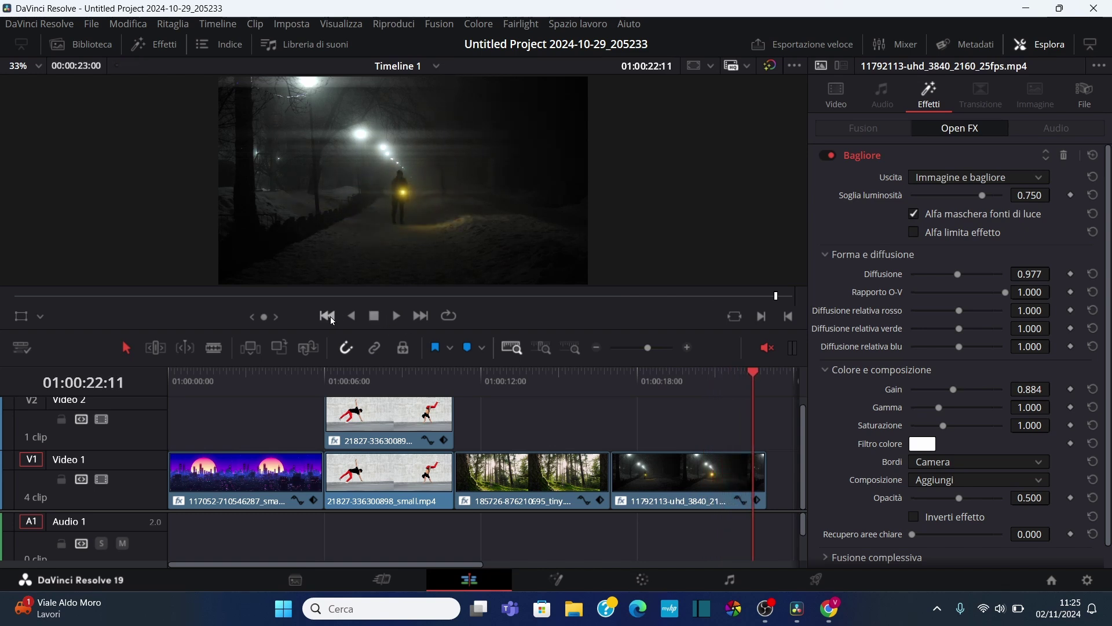
left_click(331, 318)
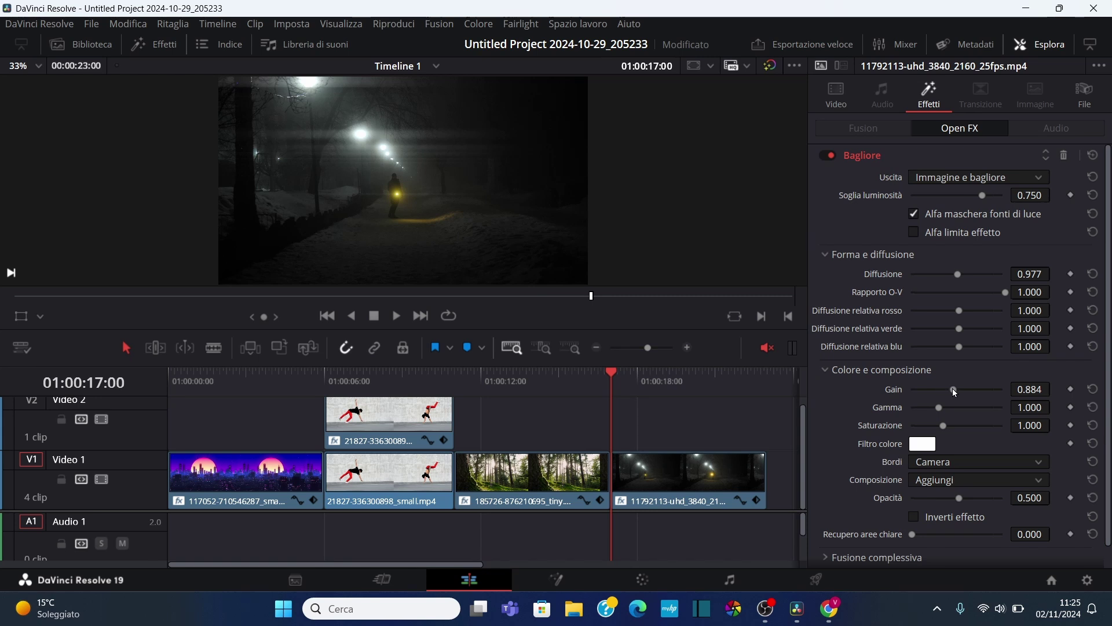
Keyframe the glow's Gain from 0.500 at the clip start to 1.116 near its end.
left_click(1095, 390)
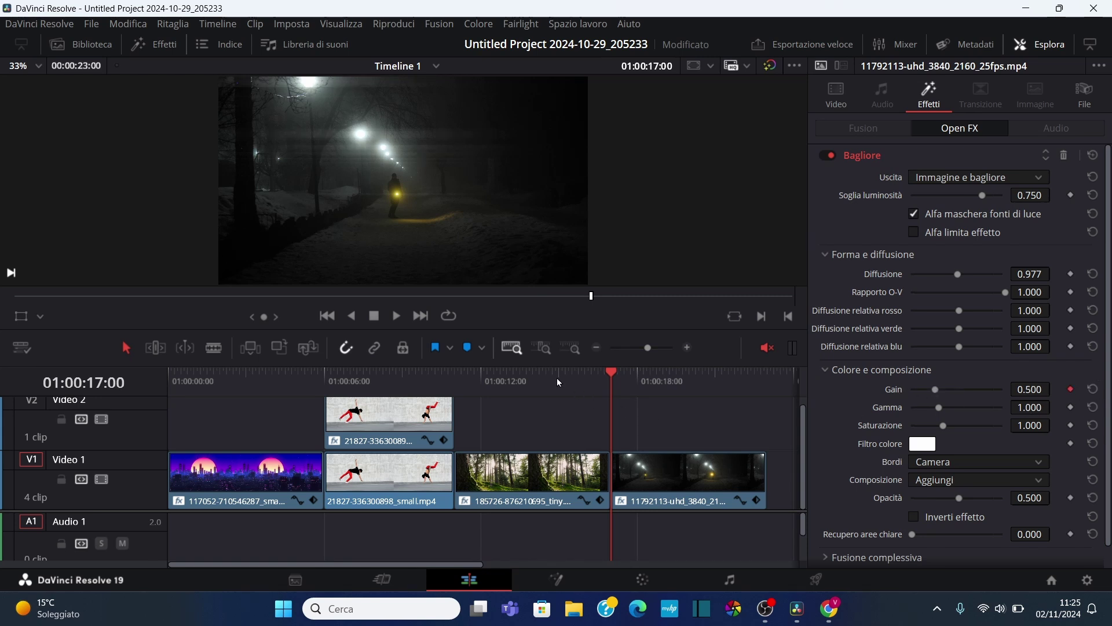
left_click(420, 317)
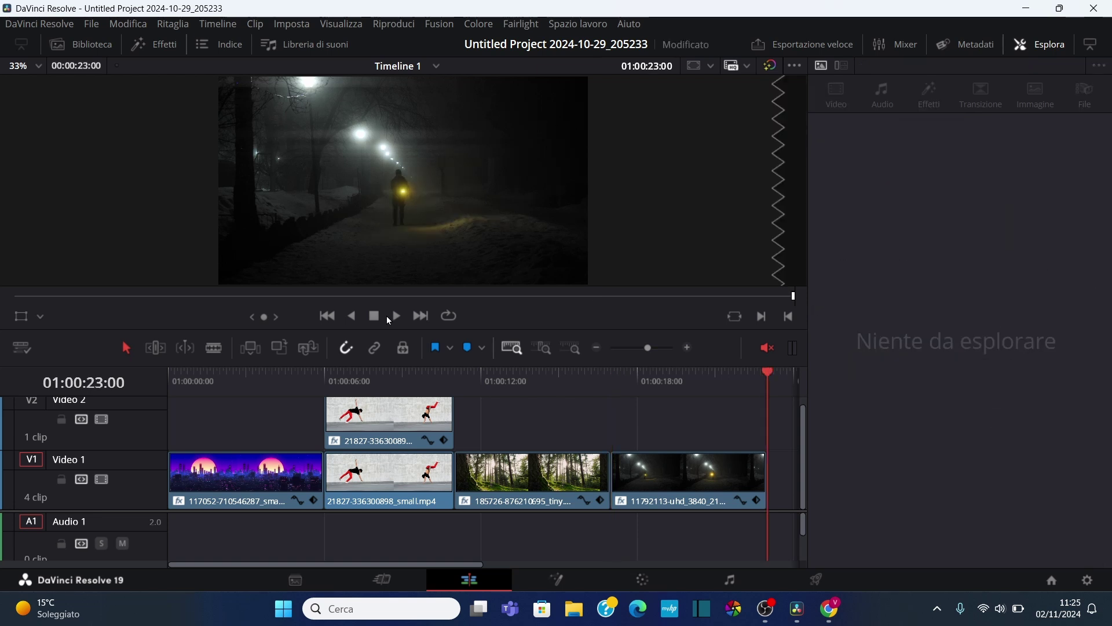
key("Left")
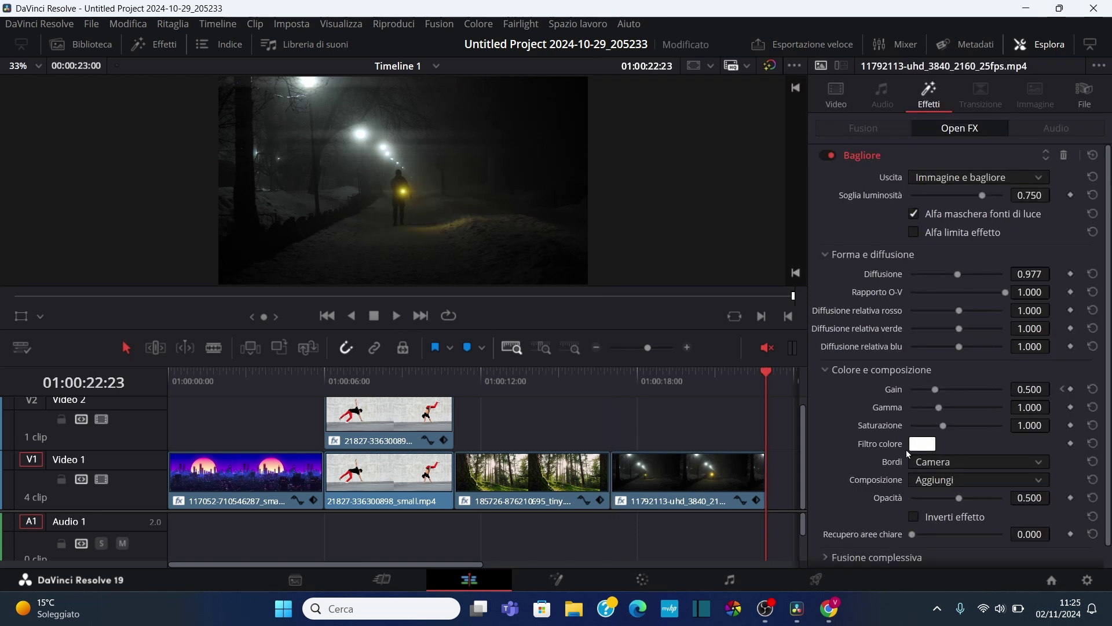
left_click_drag(935, 389, 966, 393)
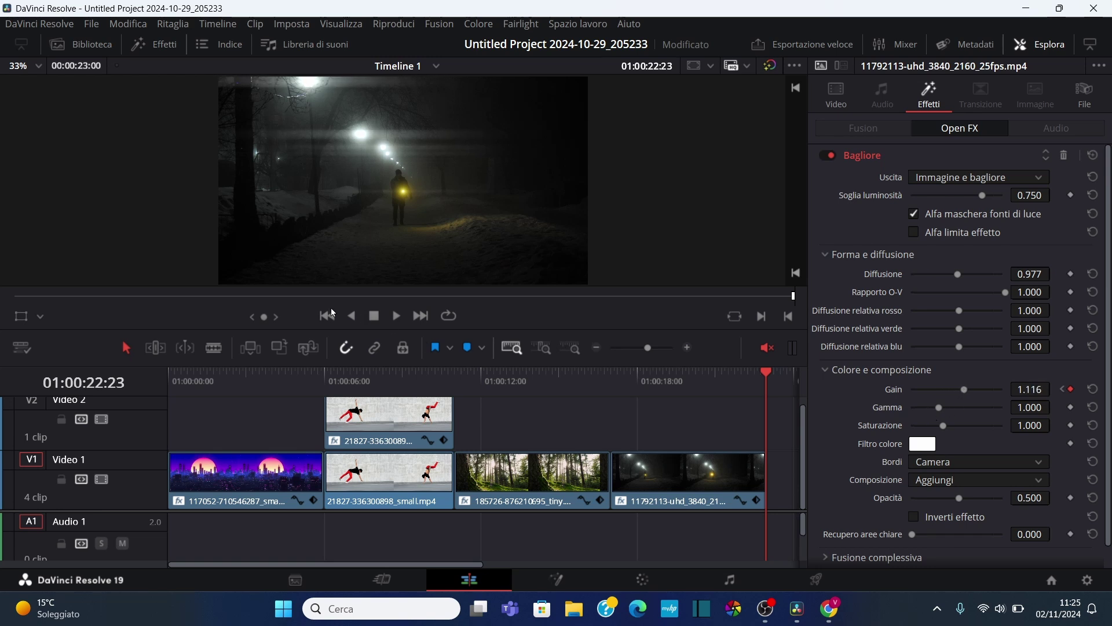
Keyframe the glow's Gamma from 1.000 at the clip start to 1.459 at its end.
left_click(252, 317)
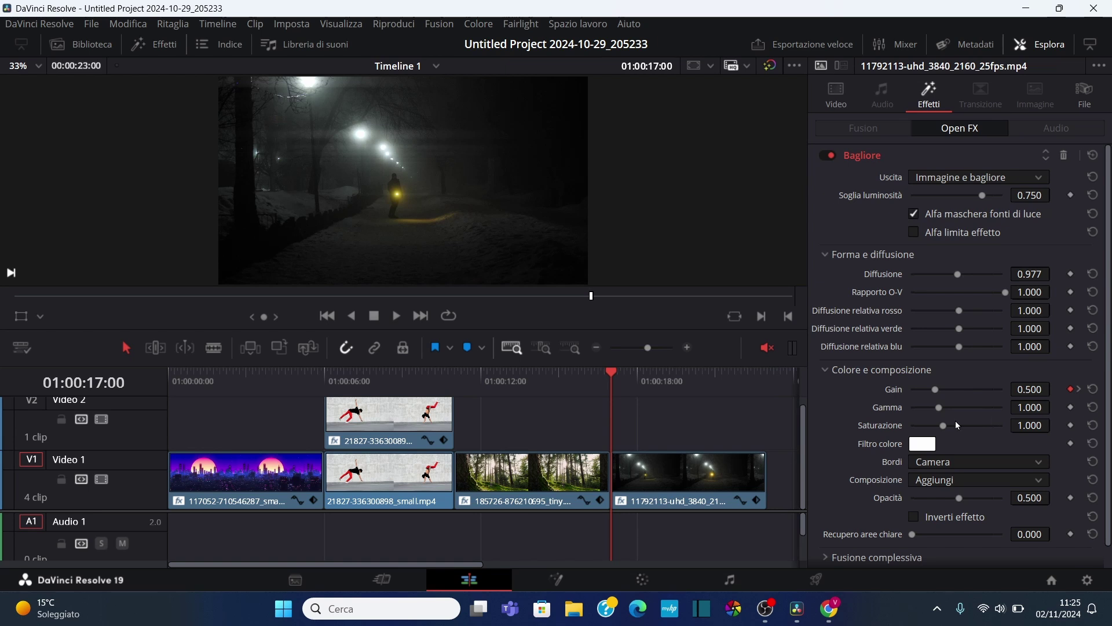
left_click_drag(941, 411, 944, 407)
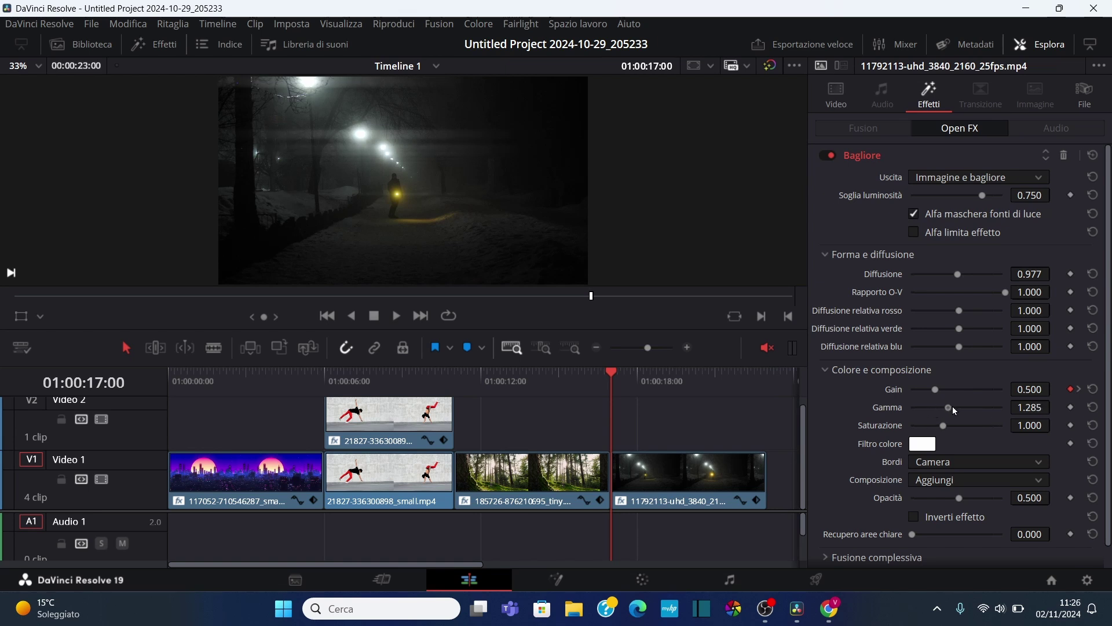
left_click(1093, 408)
left_click(1071, 408)
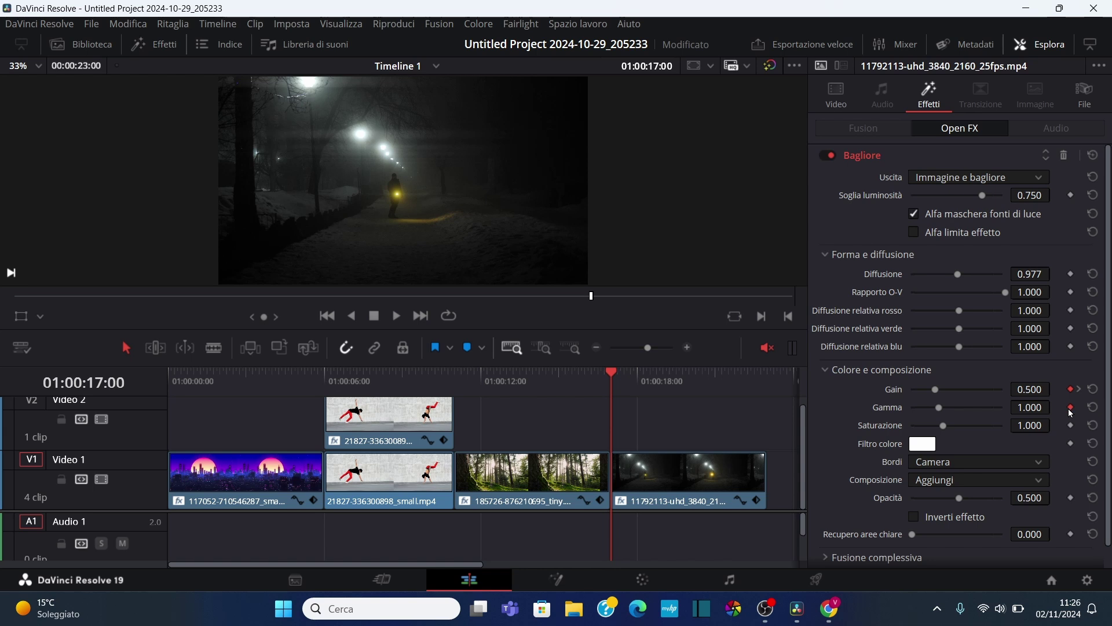
left_click(424, 316)
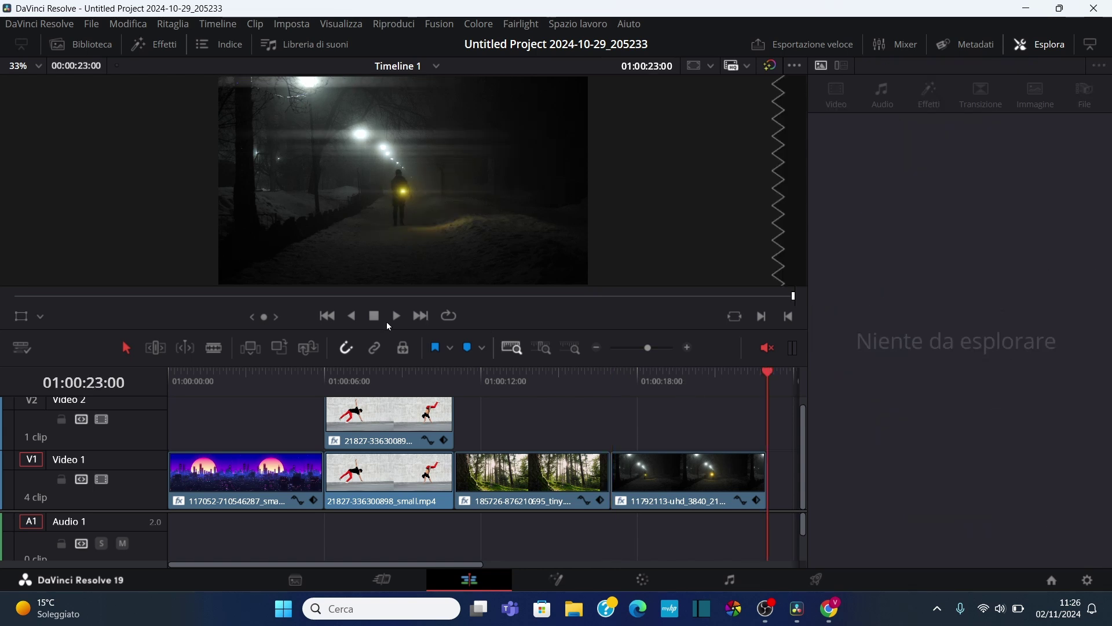
key("Left")
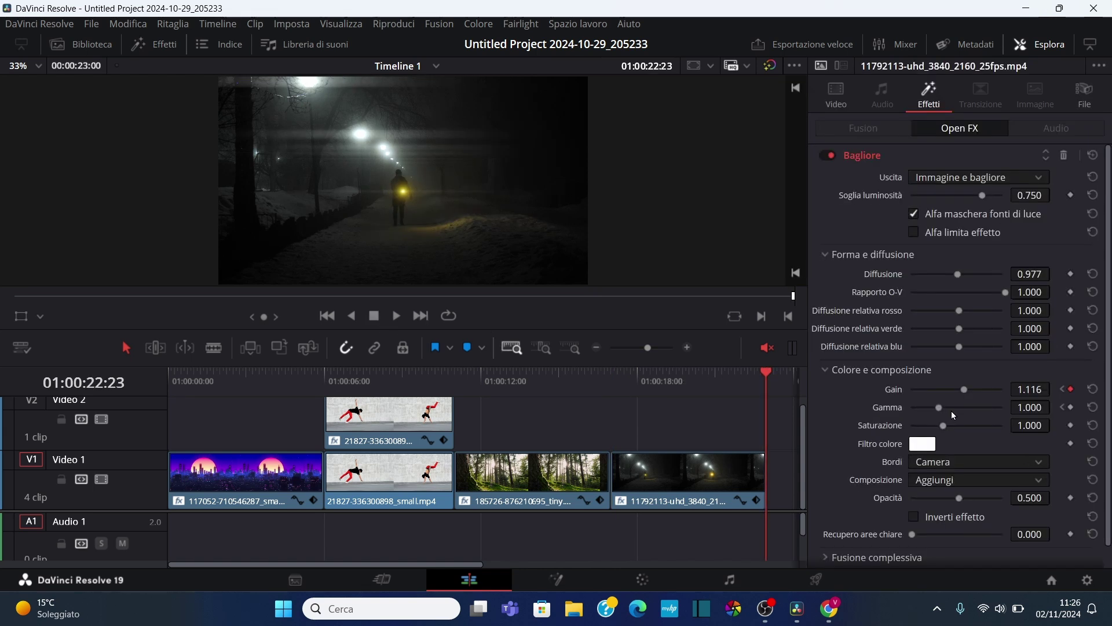
left_click_drag(940, 408, 955, 409)
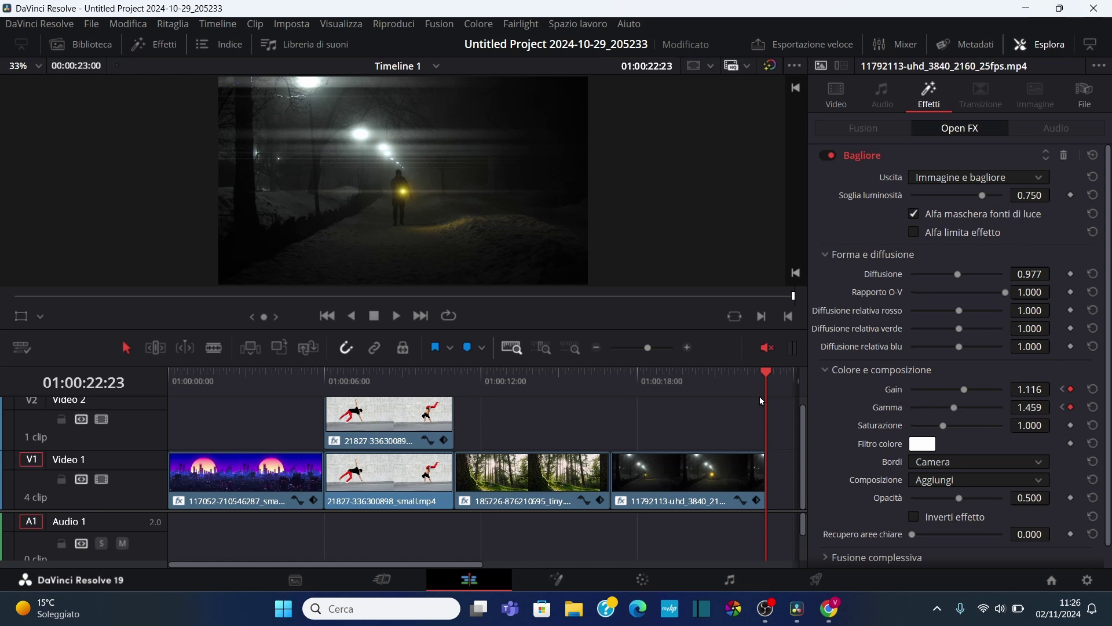
Save the project and preview the park clip full screen with Ctrl+F.
key("ctrl+s")
left_click(326, 317)
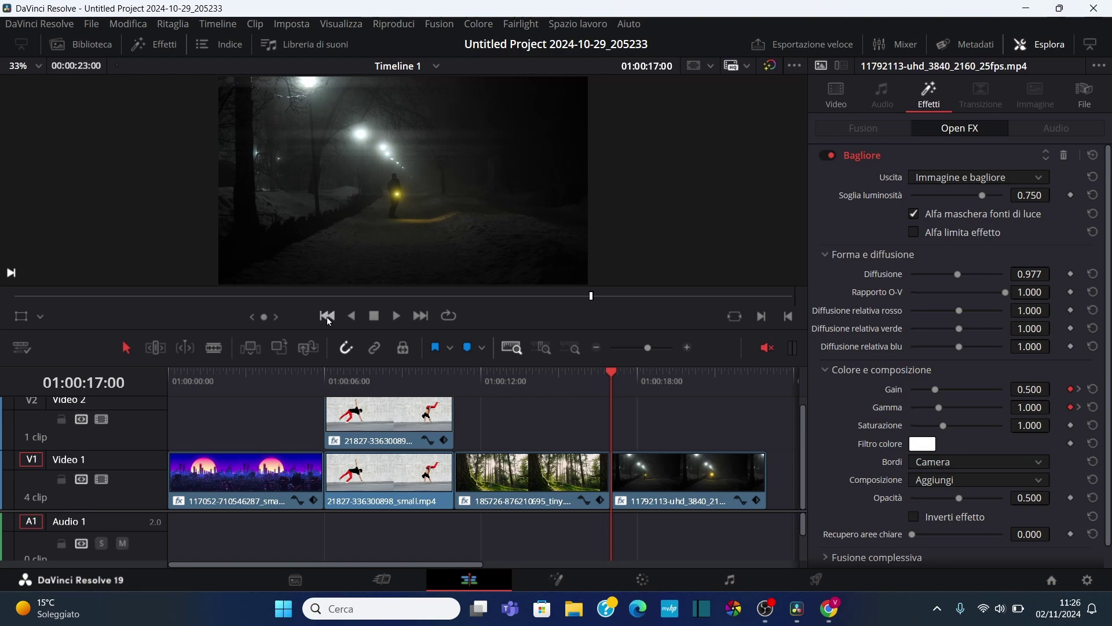
key("ctrl+f")
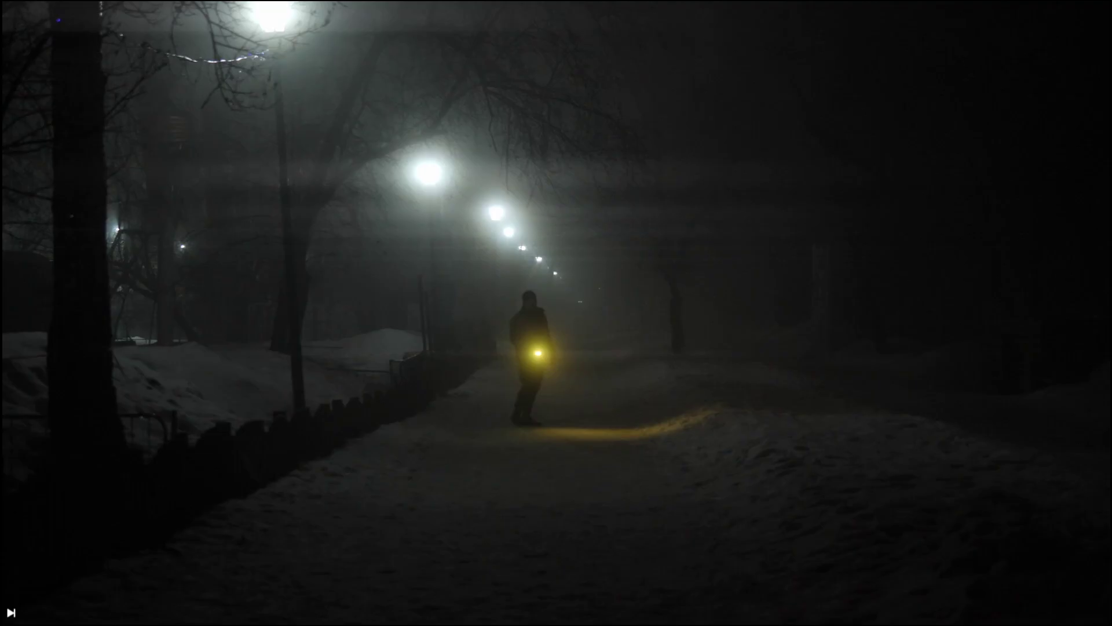
Play the full-screen preview, then exit back to the Edit page.
key("space")
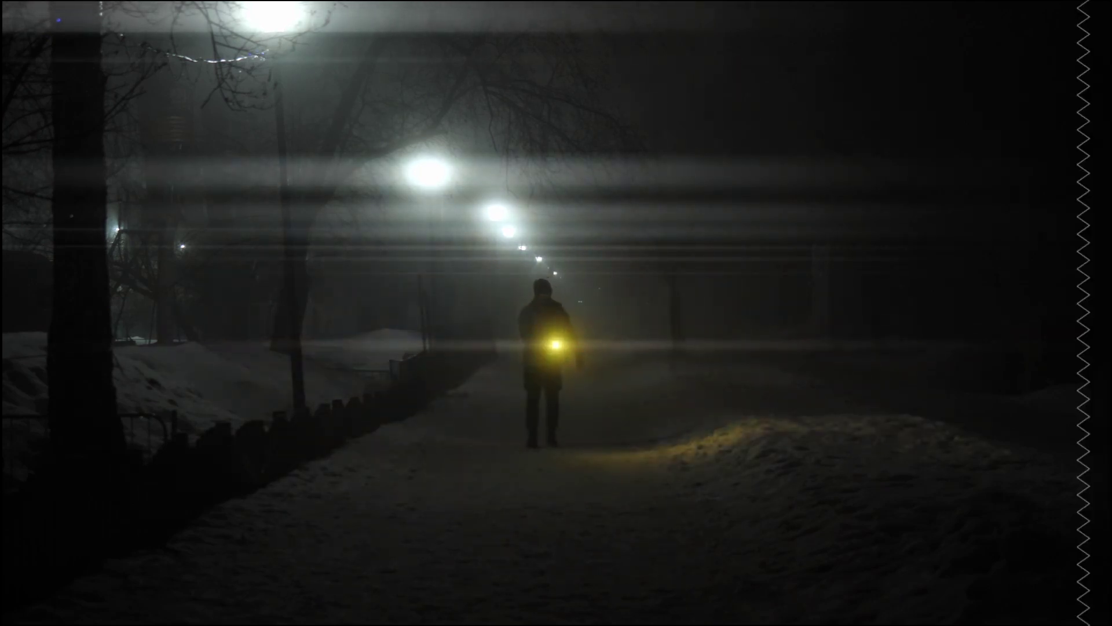
key("Escape")
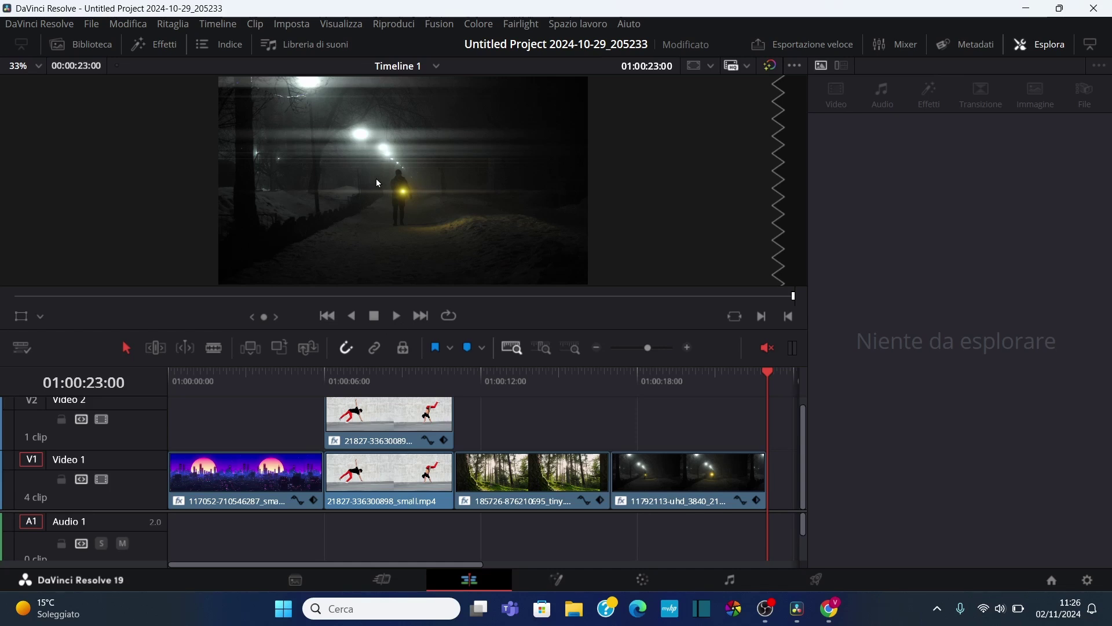
Add the football intro clip after the park clip on V1 and cut off its tail.
left_click(1023, 45)
left_click(88, 44)
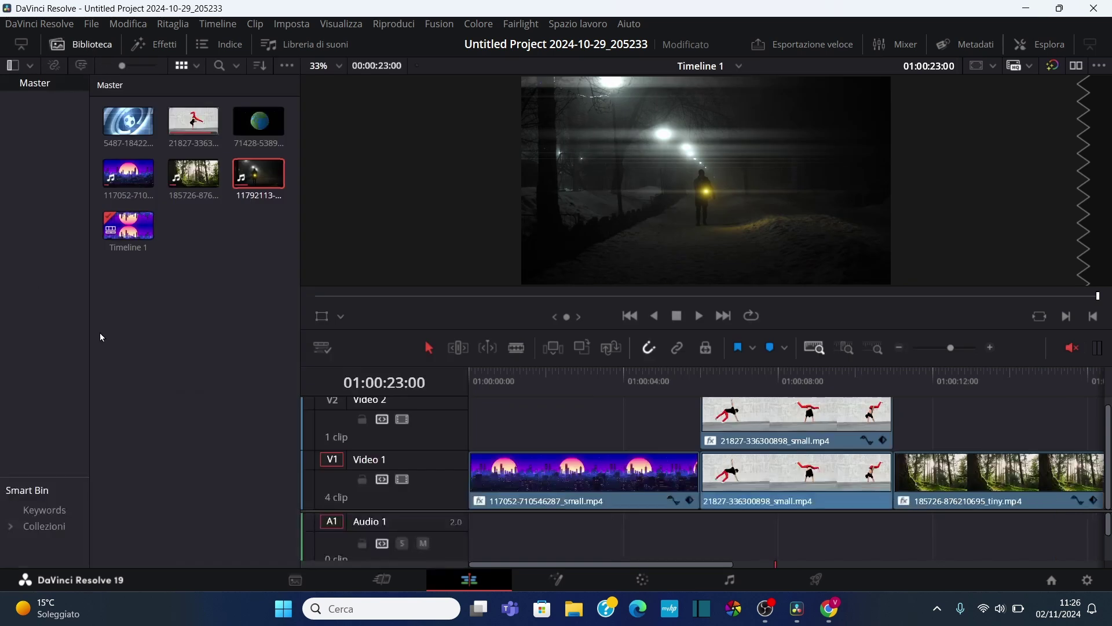
mouse_move(128, 121)
left_mouse_down()
mouse_move(1097, 478)
mouse_move(955, 474)
left_mouse_up()
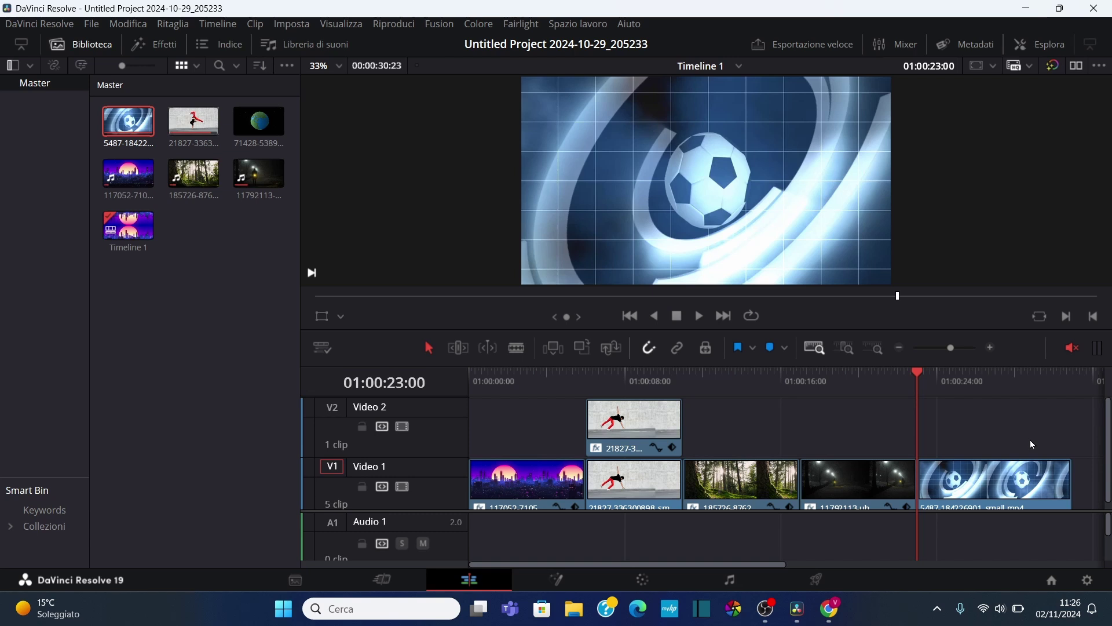
key("shift+Right")
key("shift+Right")
key("shift+Right")
key("shift+Right")
key("shift+Right")
key("shift+Right")
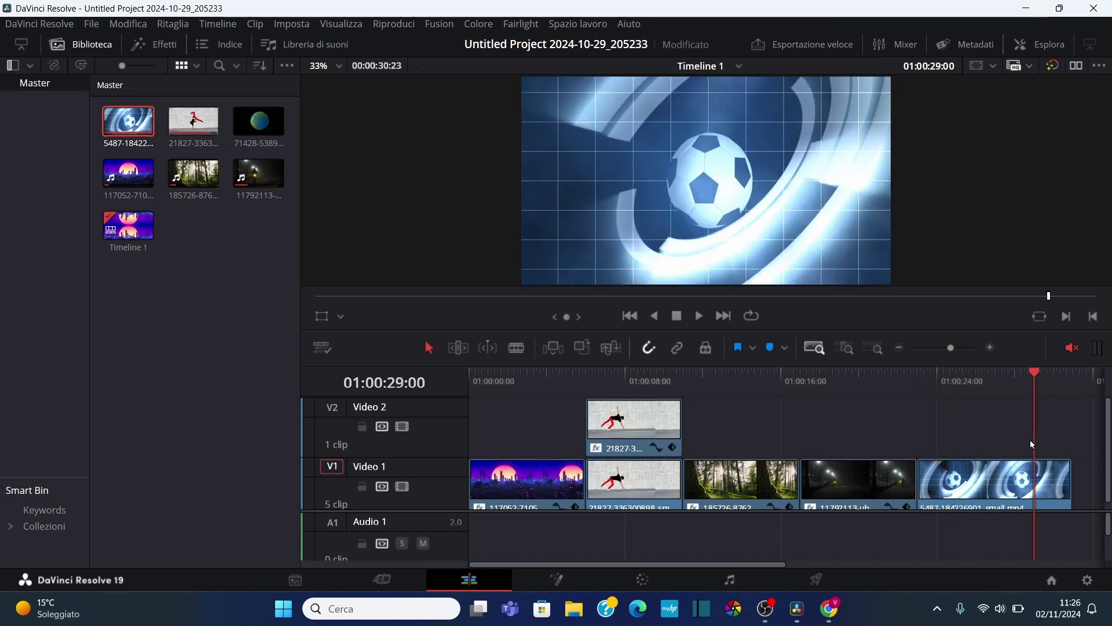
key("ctrl+b")
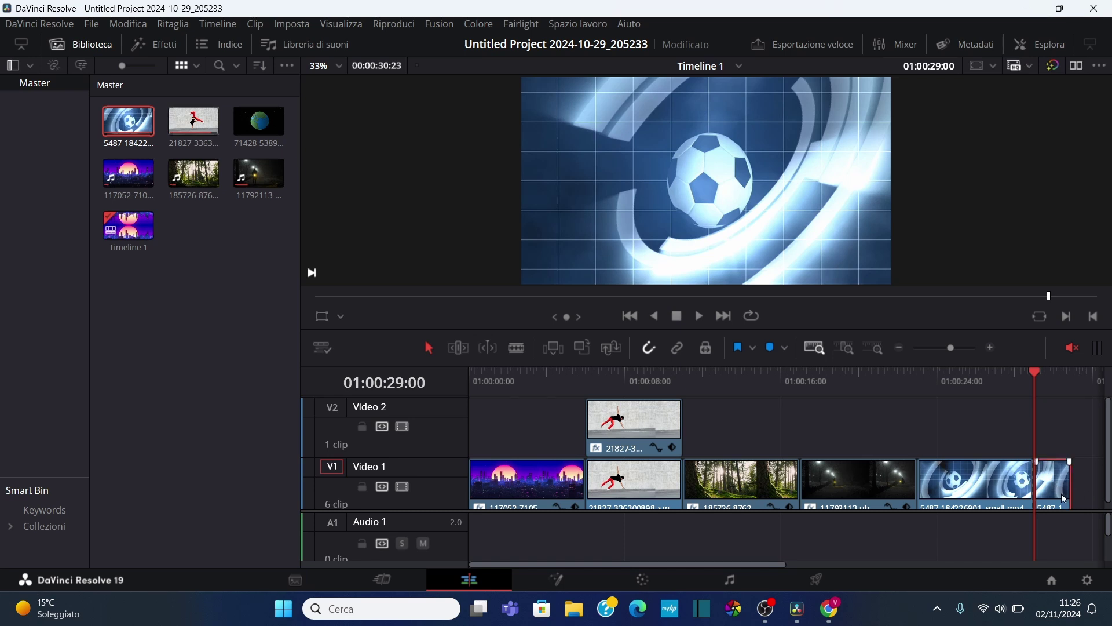
key("Delete")
Add the spinning-earth clip after the football clip and trim it to end at 01:00:35:00.
mouse_move(259, 122)
left_mouse_down()
mouse_move(986, 239)
mouse_move(1040, 492)
left_mouse_up()
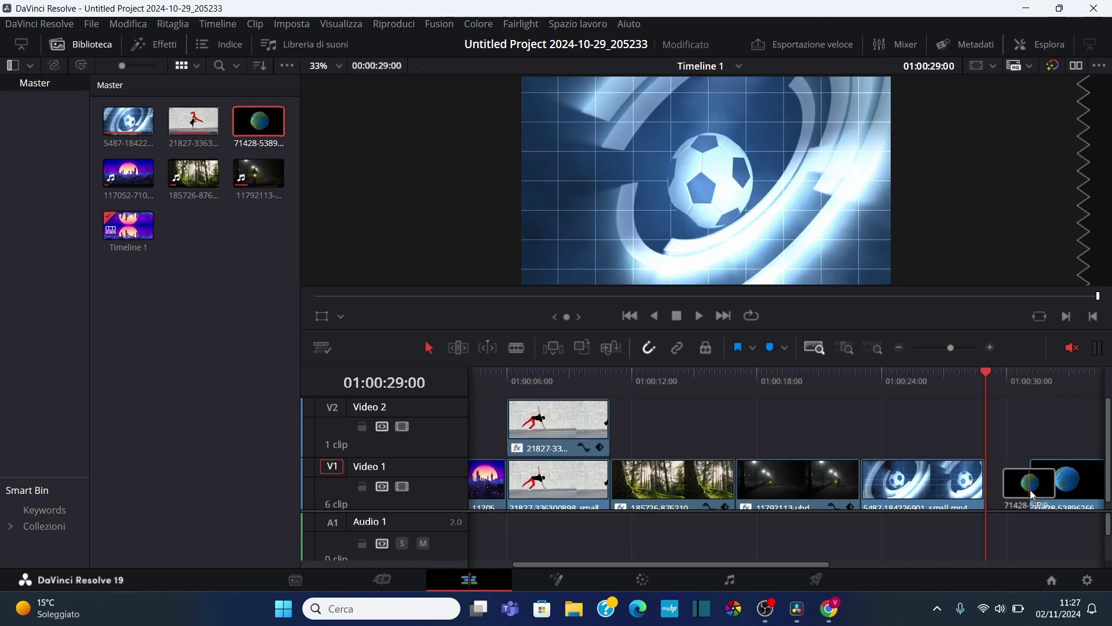
left_click_drag(1037, 488, 987, 487)
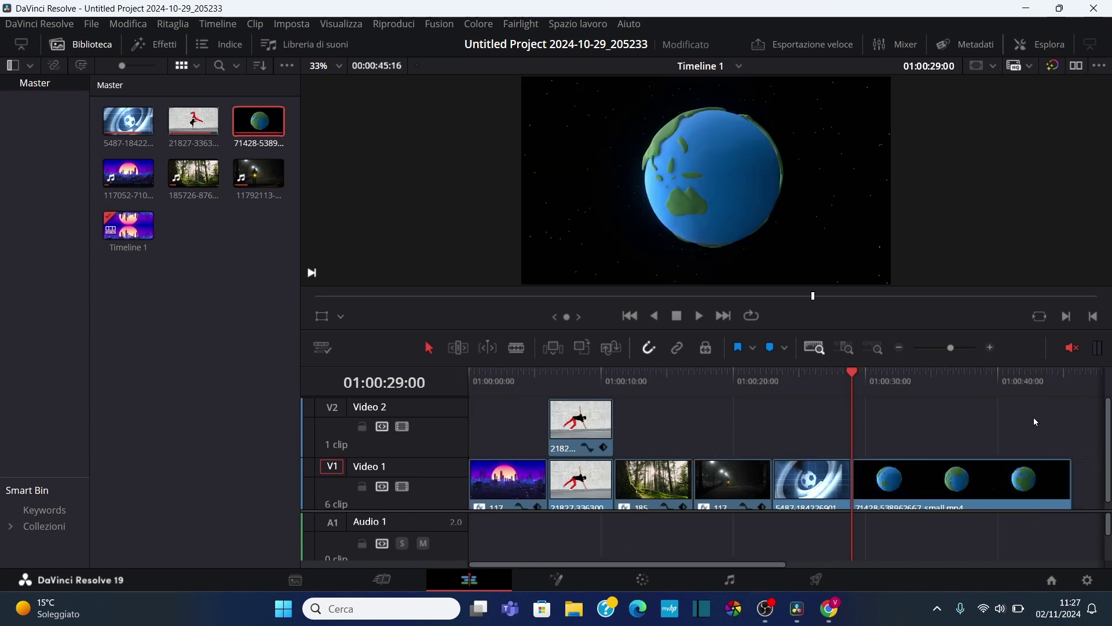
key("shift+Right")
key("shift+Right")
key("shift+Right")
key("shift+Right")
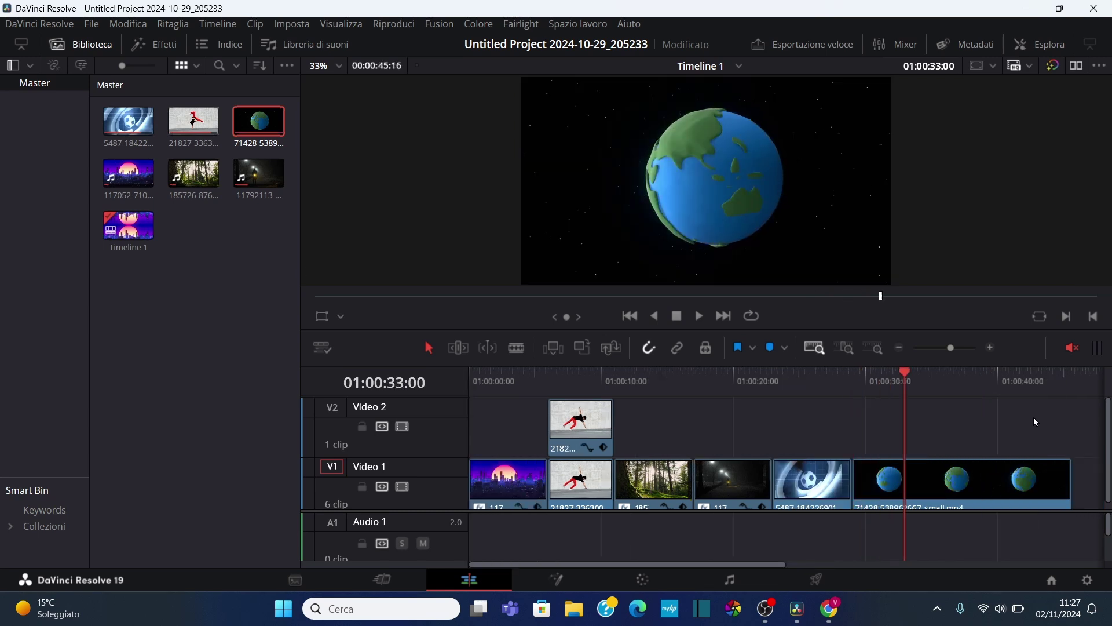
key("shift+Right")
key("shift+Right")
key("ctrl+b")
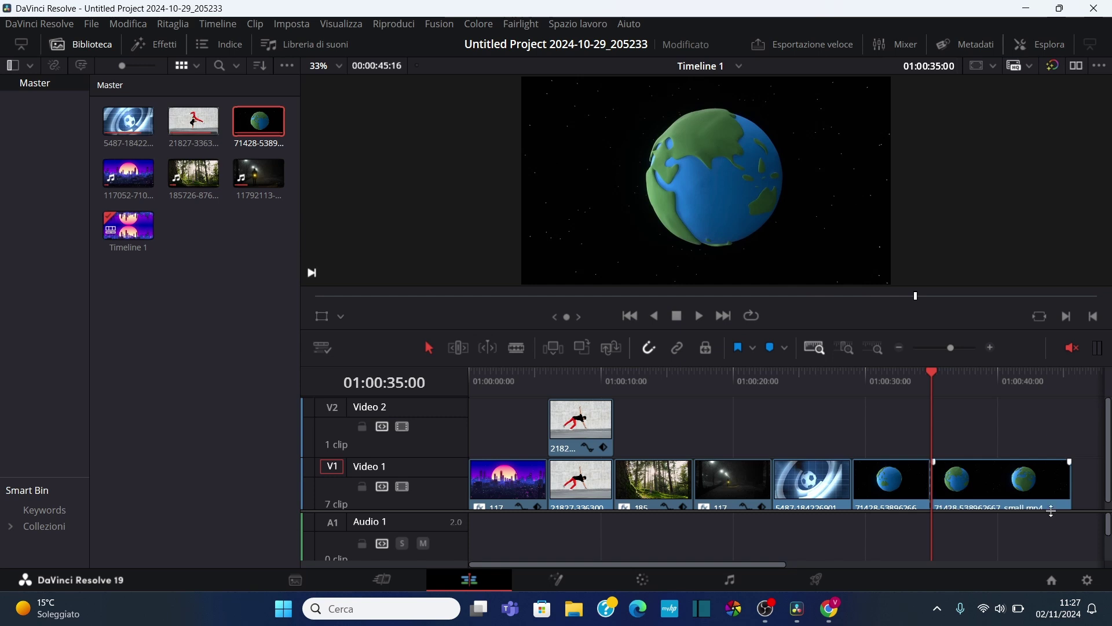
left_click(1032, 496)
key("Delete")
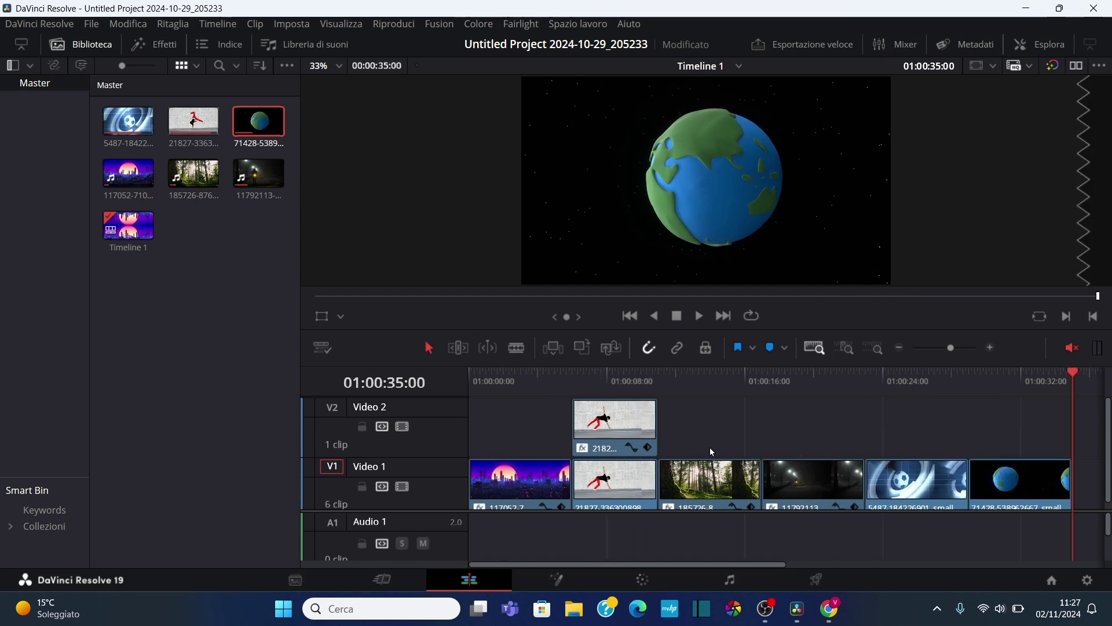
left_click(907, 387)
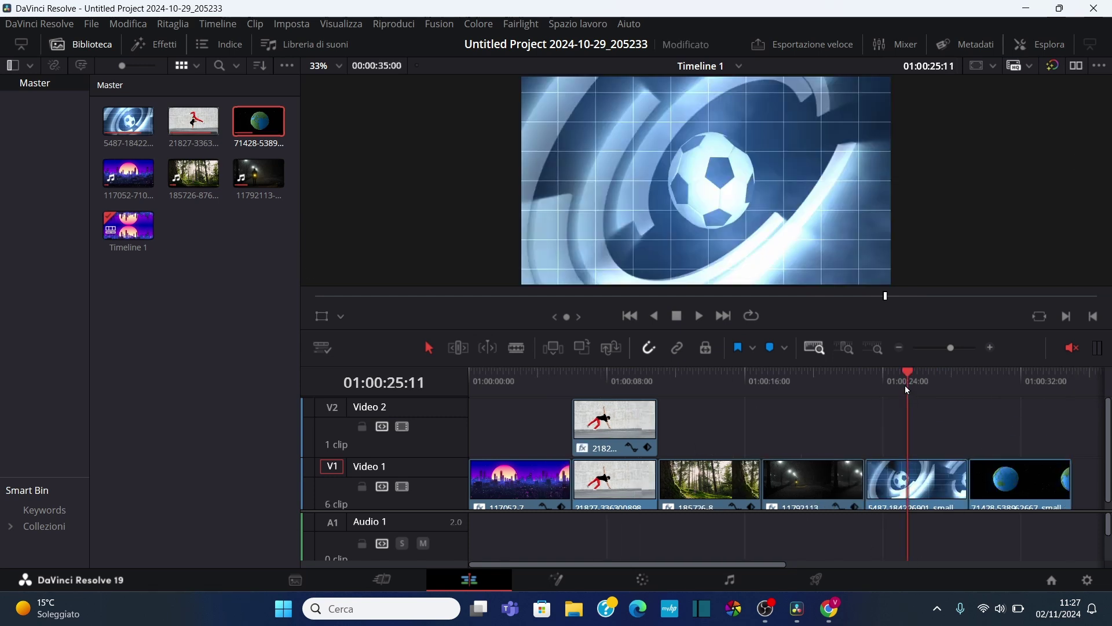
double_click(124, 127)
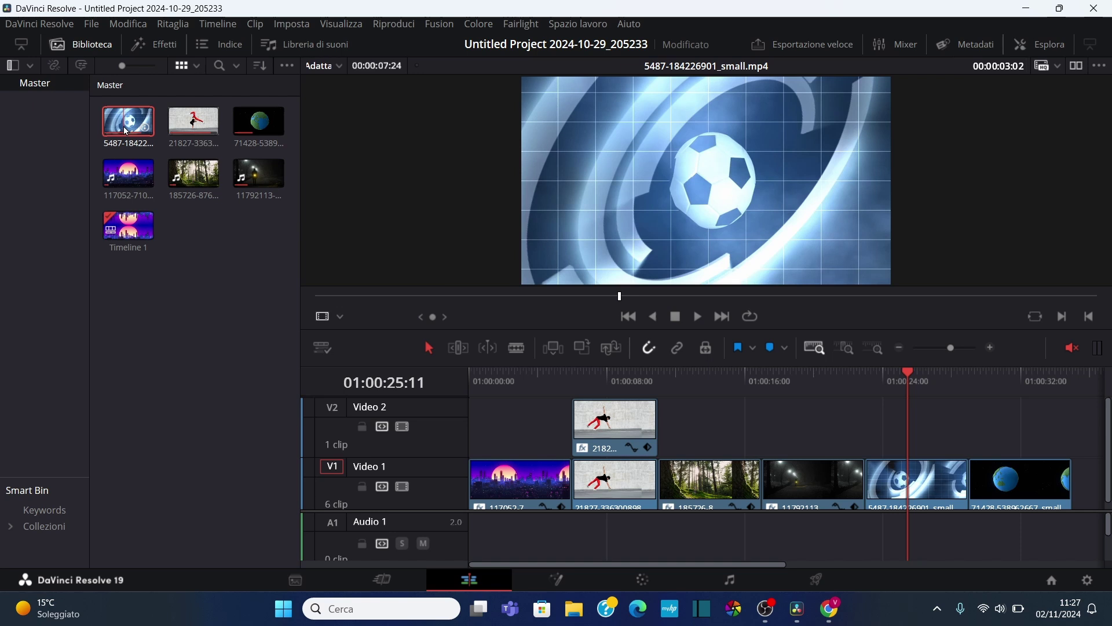
left_click(697, 316)
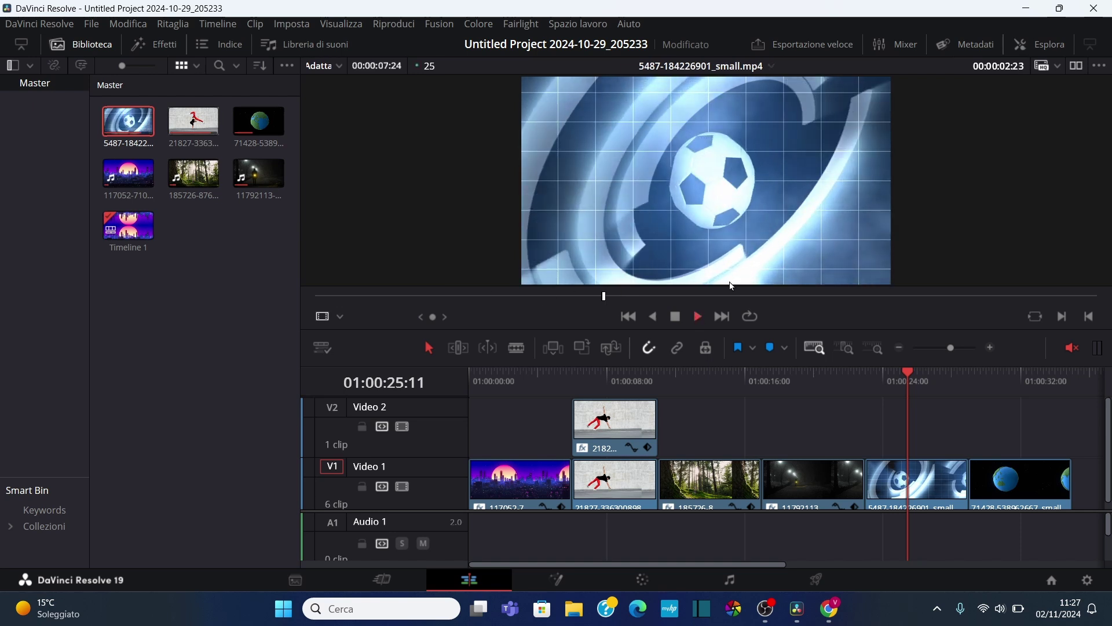
left_click(676, 315)
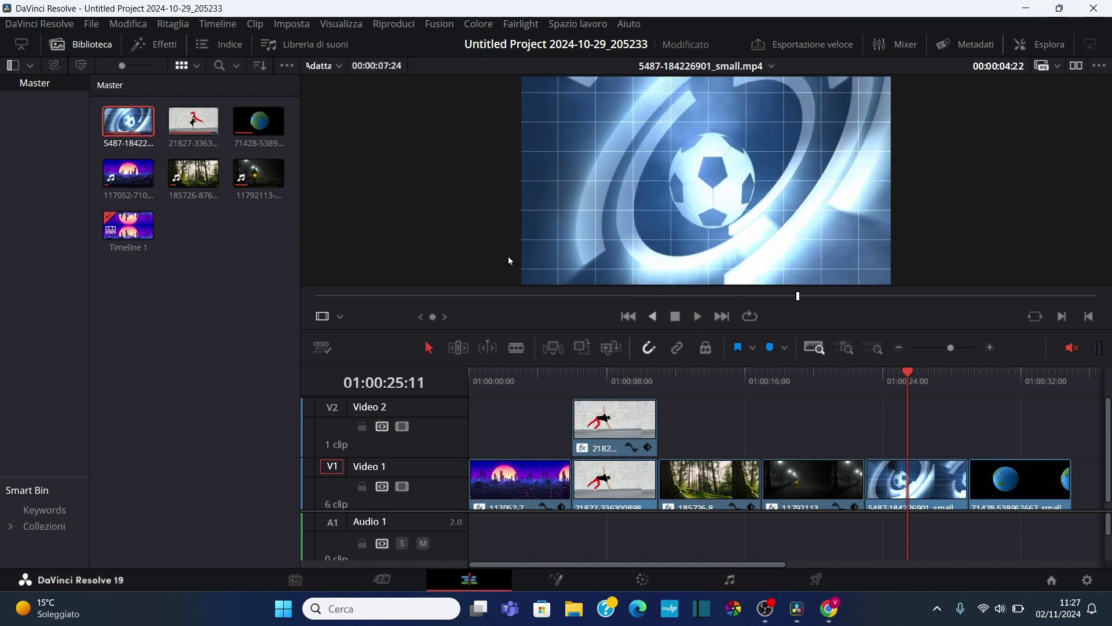
double_click(270, 126)
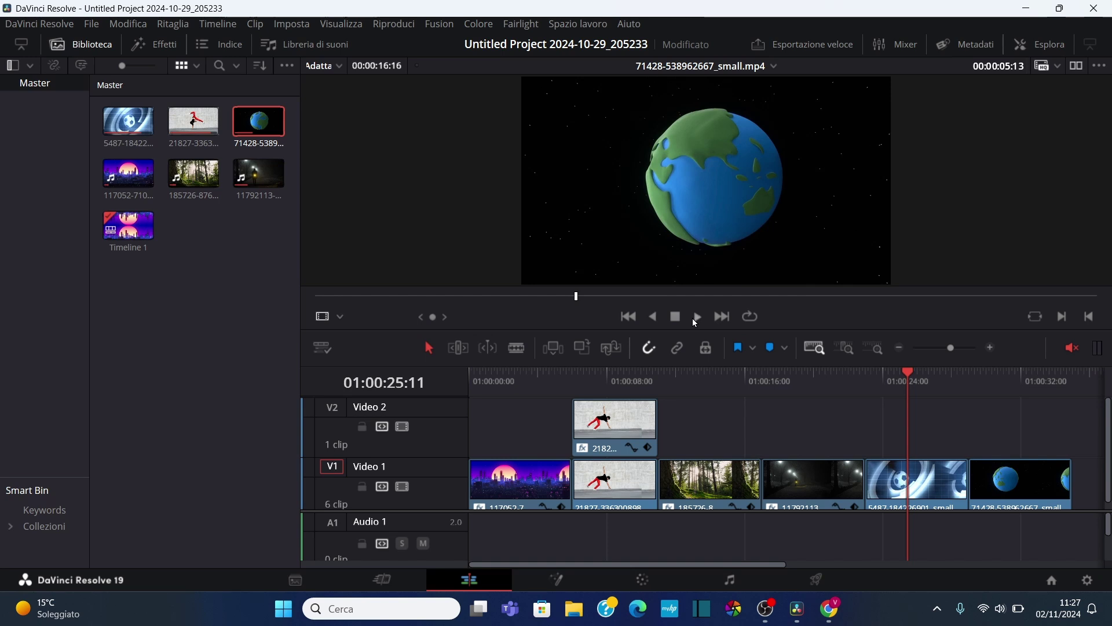
left_click(696, 318)
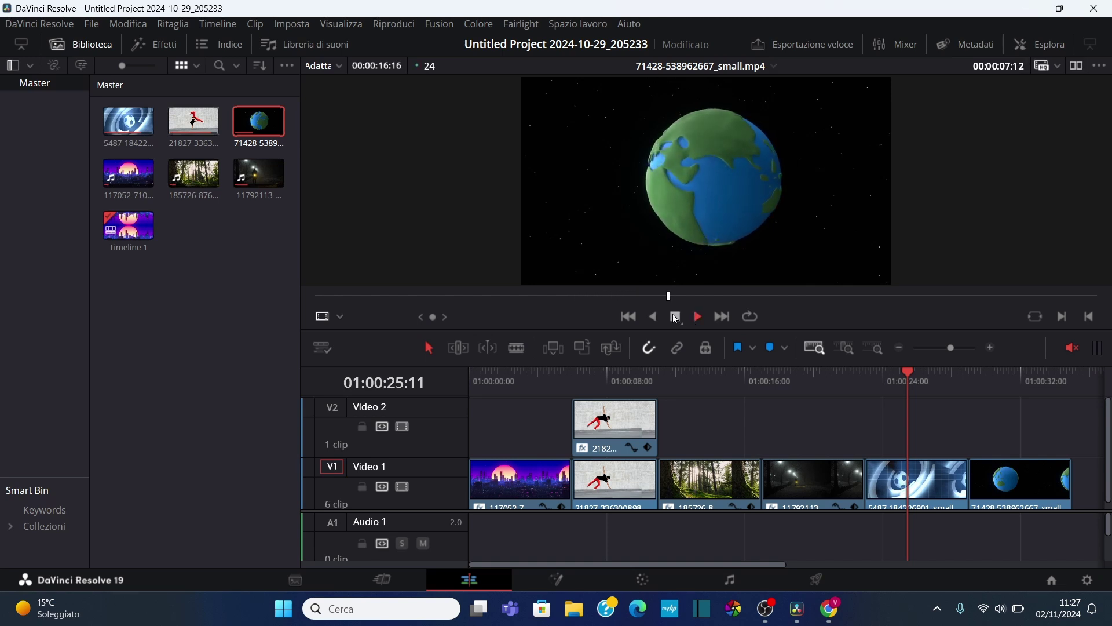
left_click(676, 316)
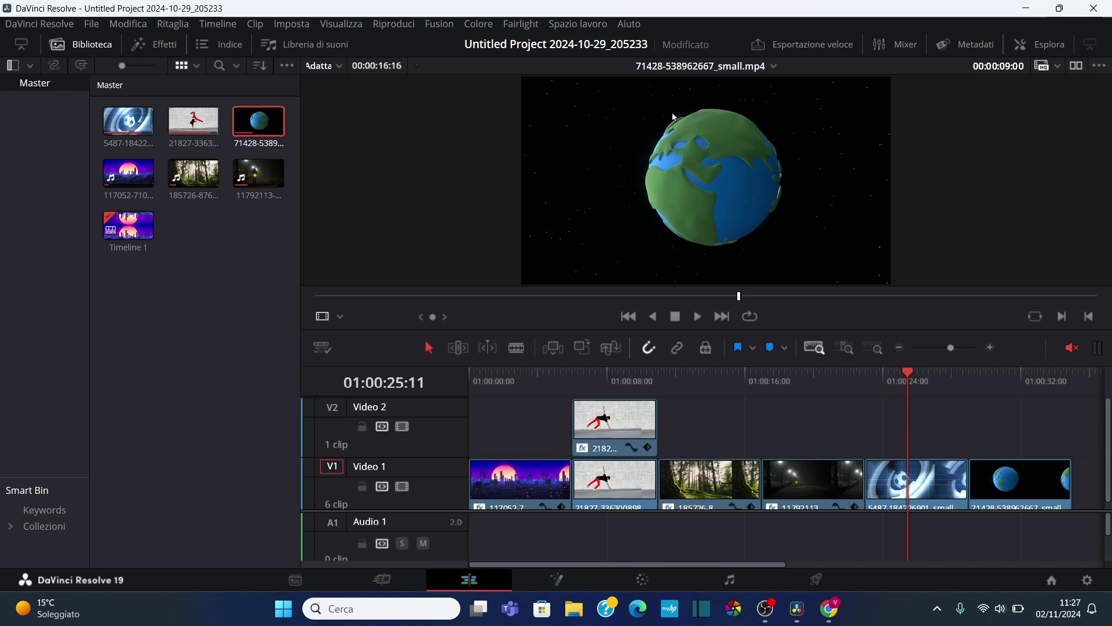
Alt-drag a copy of the football clip onto Video 2 above the spinning-earth clip.
left_click(942, 492)
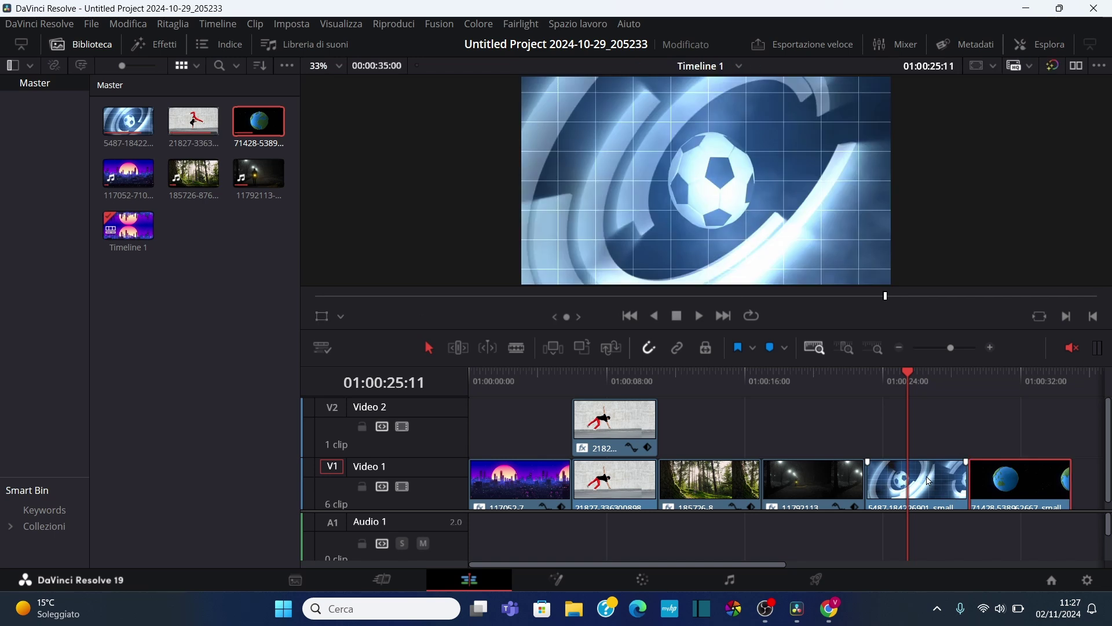
left_click(1028, 394)
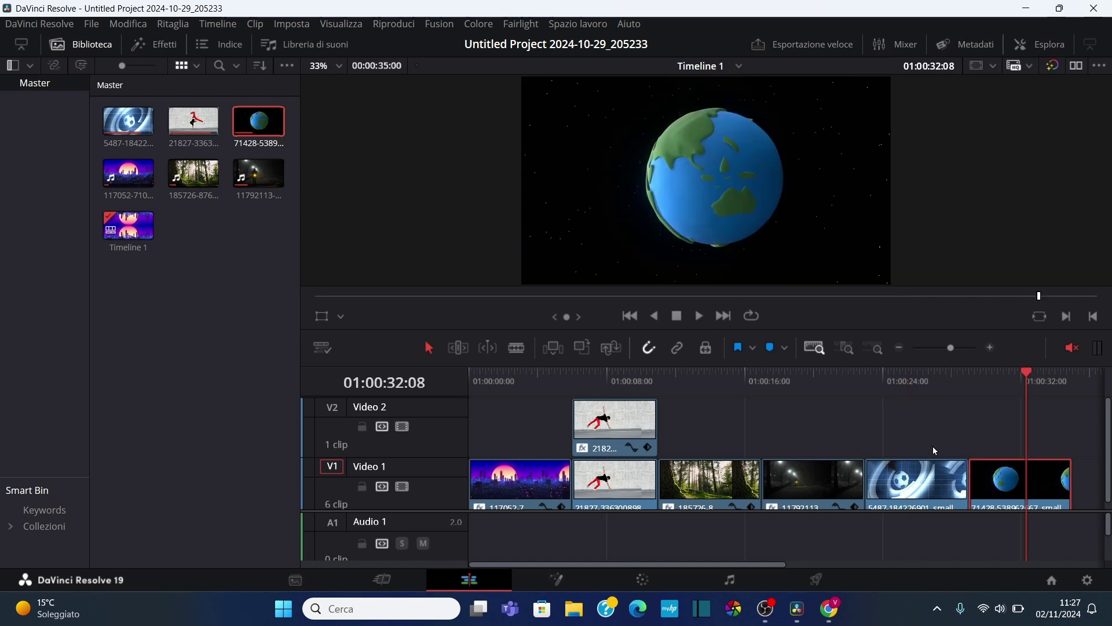
left_click(907, 422)
left_click(923, 482)
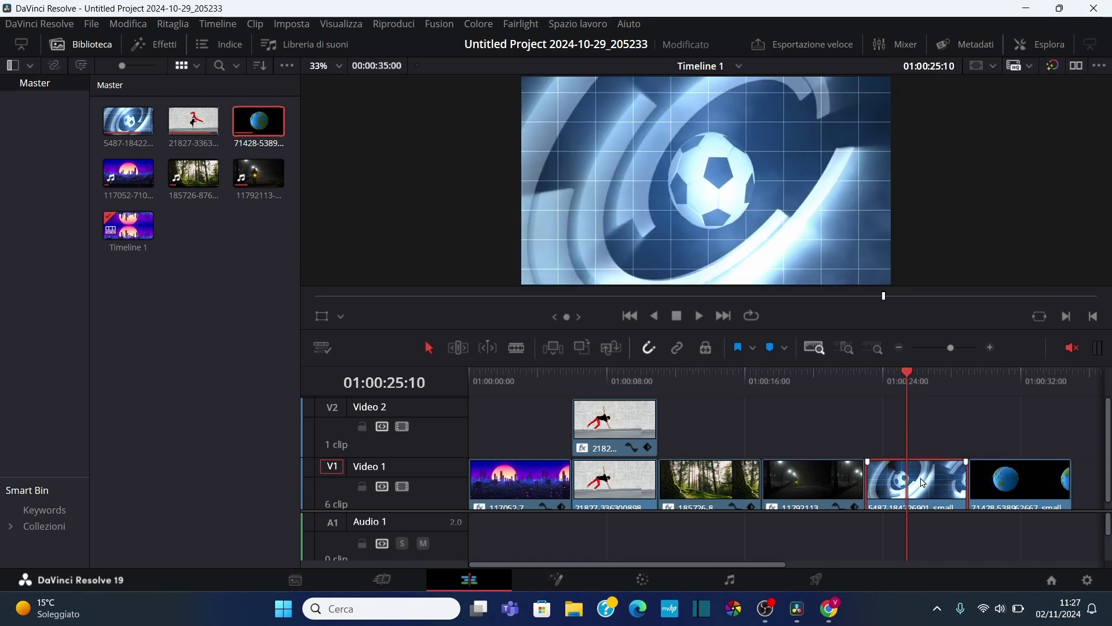
left_click_drag(923, 482, 919, 480)
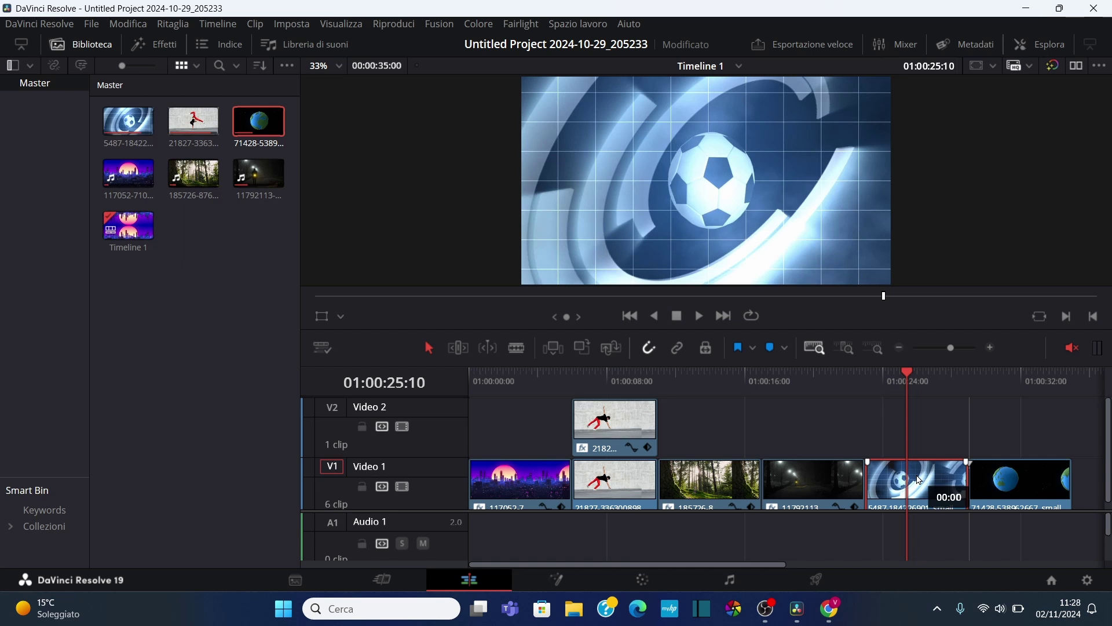
mouse_move(920, 481)
left_mouse_down()
mouse_move(929, 447)
mouse_move(1035, 428)
left_mouse_up()
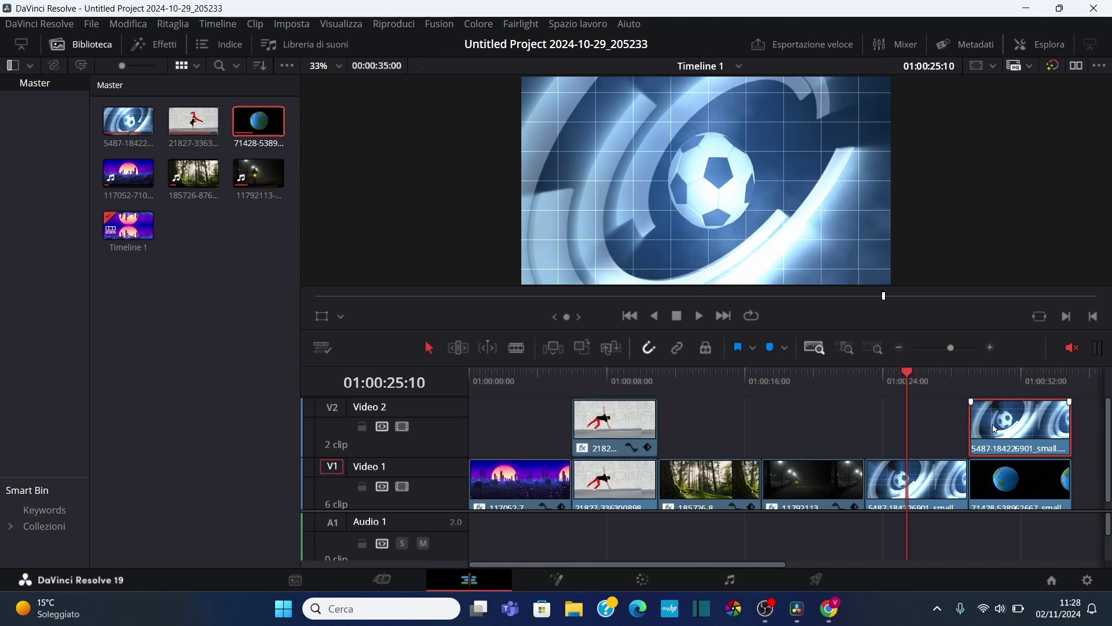
left_click(1009, 371)
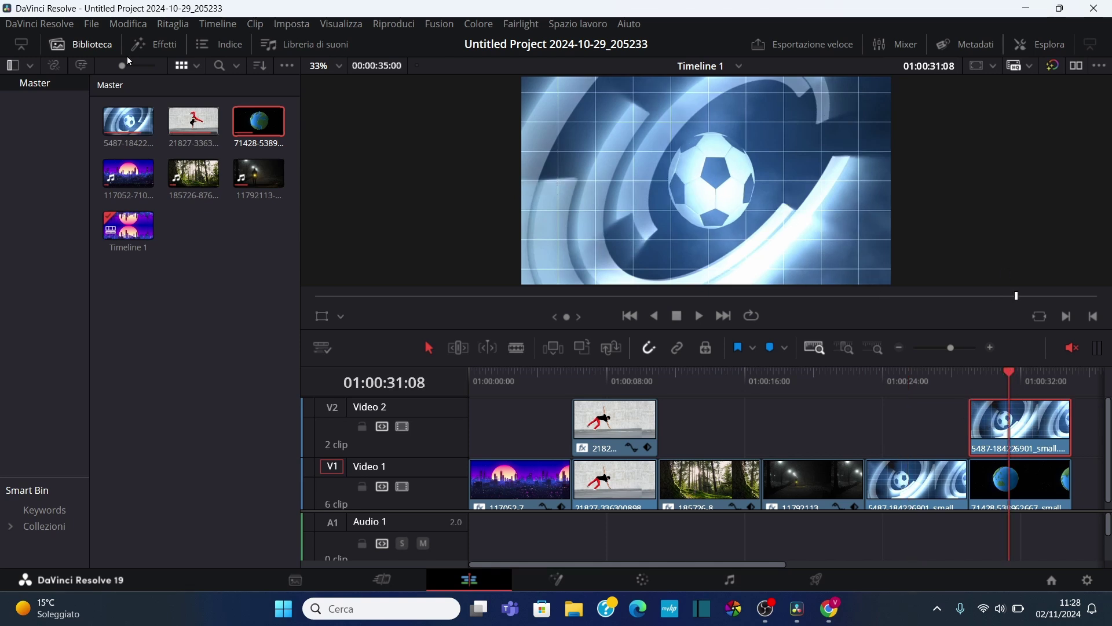
left_click(81, 44)
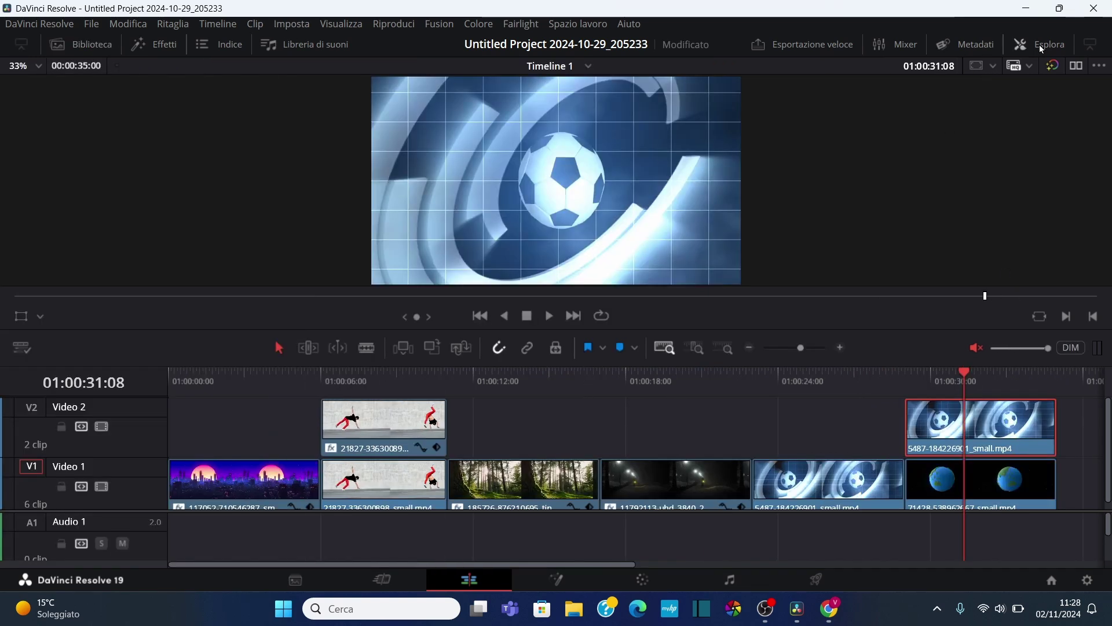
Set the Video 2 football overlay to opacity 43.51 and zoom 1.560, and save.
left_click(1045, 44)
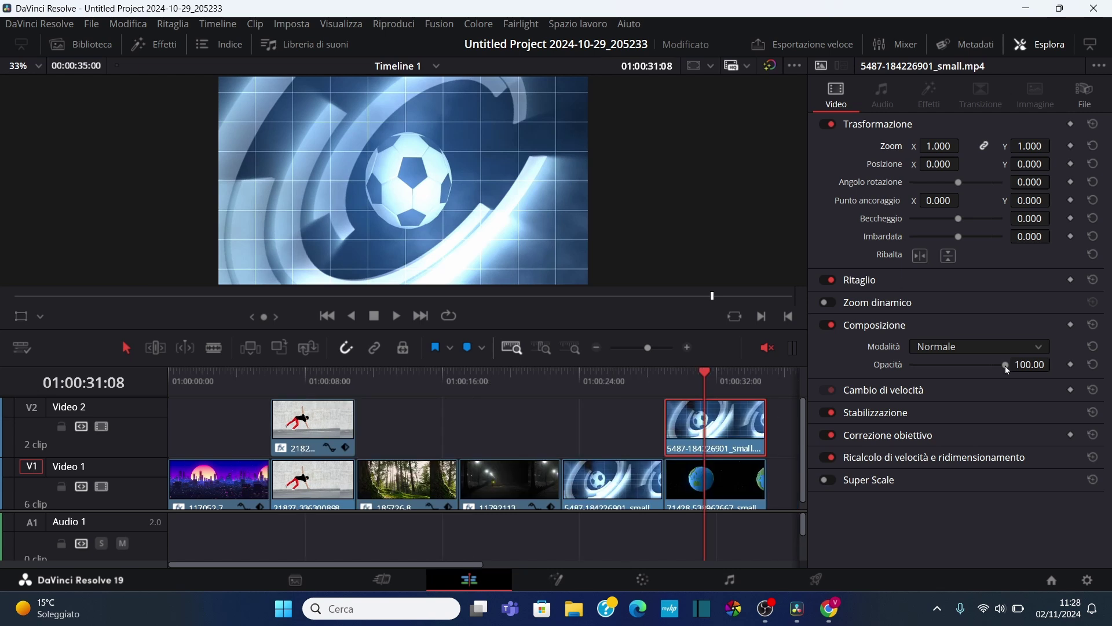
left_click_drag(1006, 365, 956, 366)
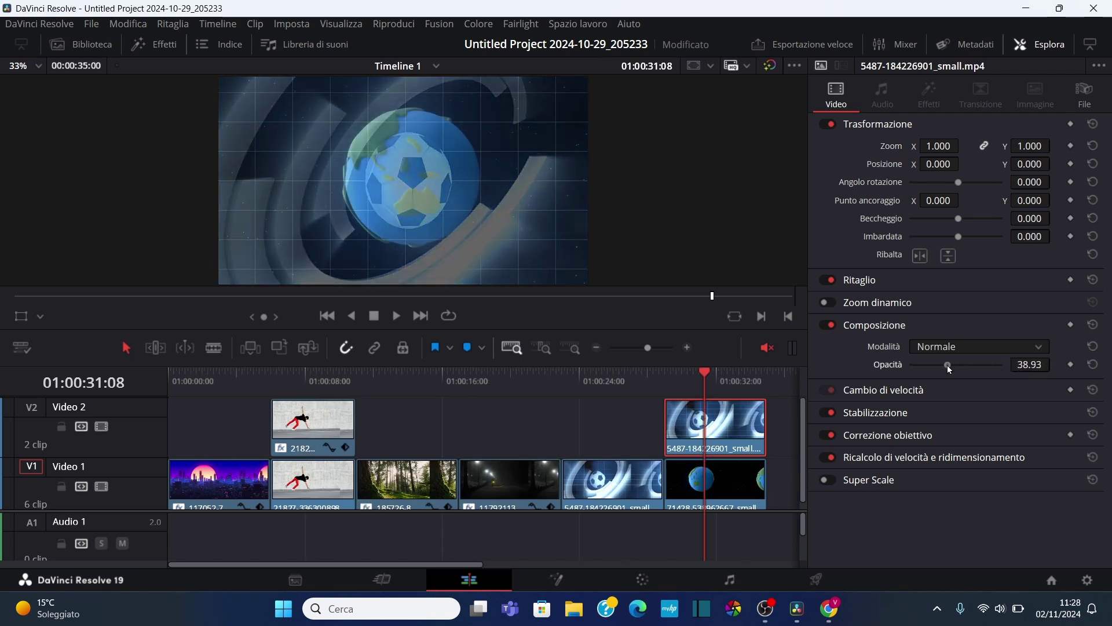
left_click_drag(954, 365, 952, 368)
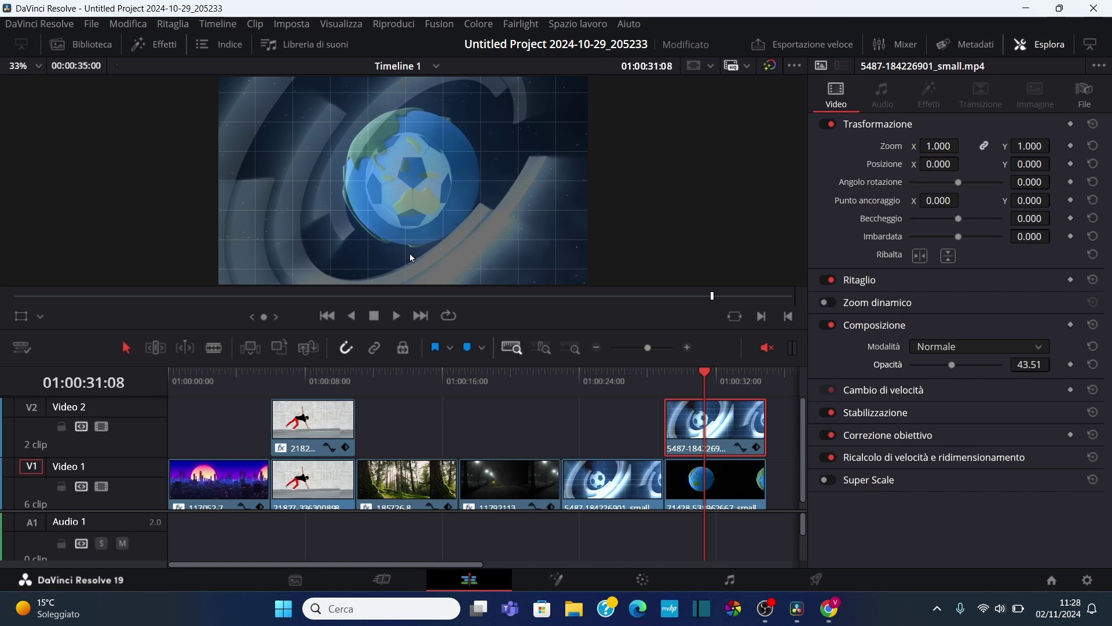
key("ctrl+s")
left_click_drag(1018, 146, 1055, 144)
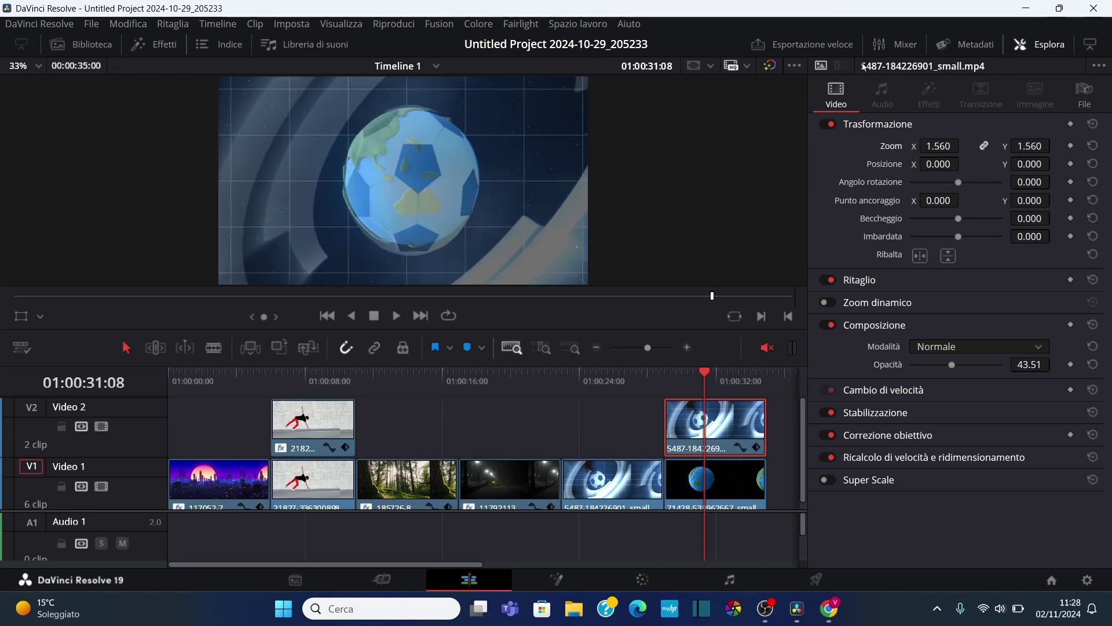
left_click(1049, 44)
left_click(523, 428)
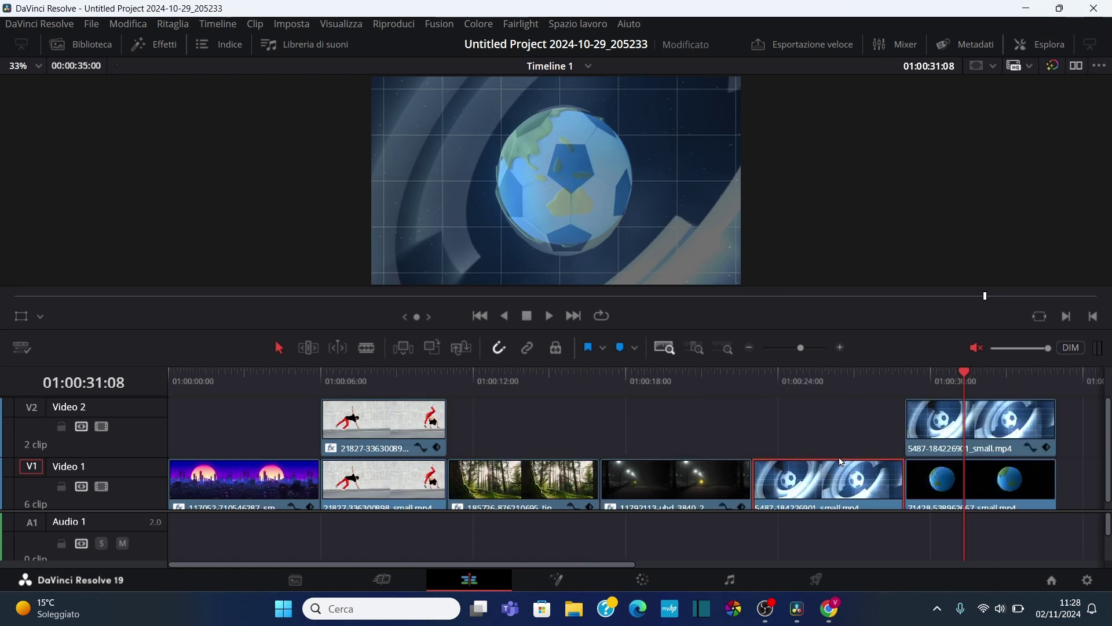
Move the football clip on V1 to sit directly before the earth clip and save.
mouse_move(842, 462)
left_mouse_down()
mouse_move(885, 432)
mouse_move(873, 492)
left_mouse_up()
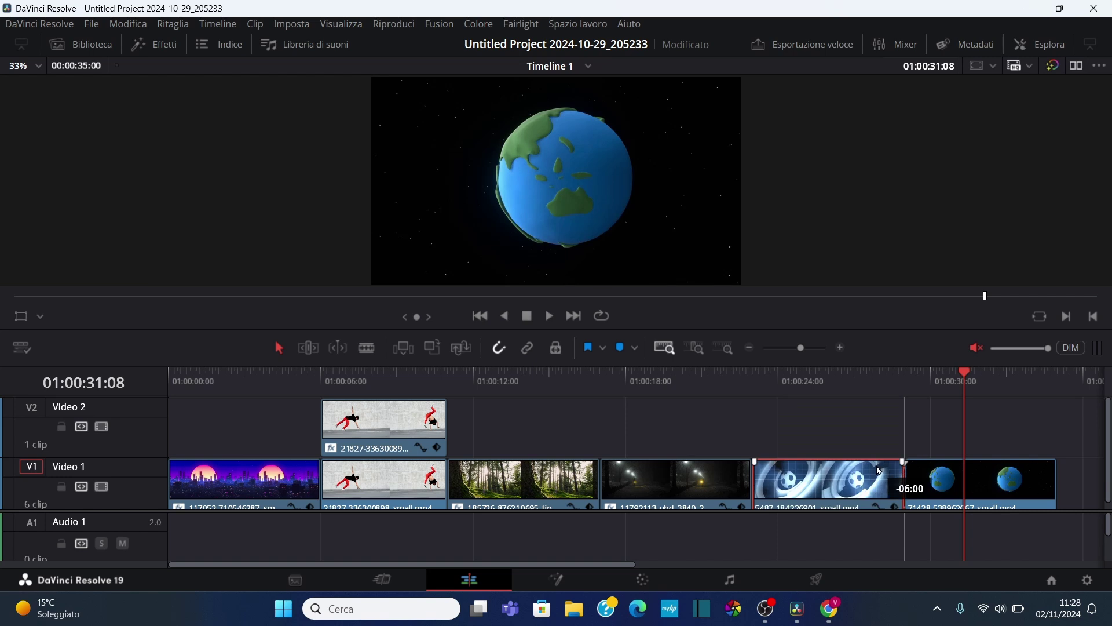
left_click(828, 384)
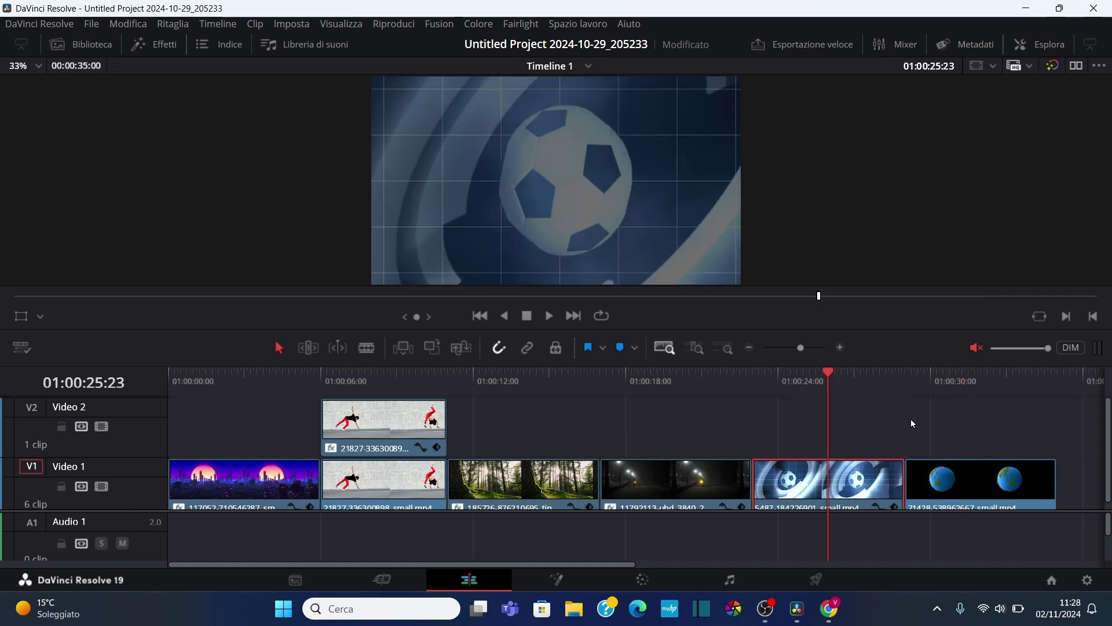
key("ctrl+s")
Shorten the football clip from its right edge in Trim mode.
left_click(310, 350)
mouse_move(898, 482)
left_mouse_down()
mouse_move(878, 481)
mouse_move(953, 494)
left_mouse_up()
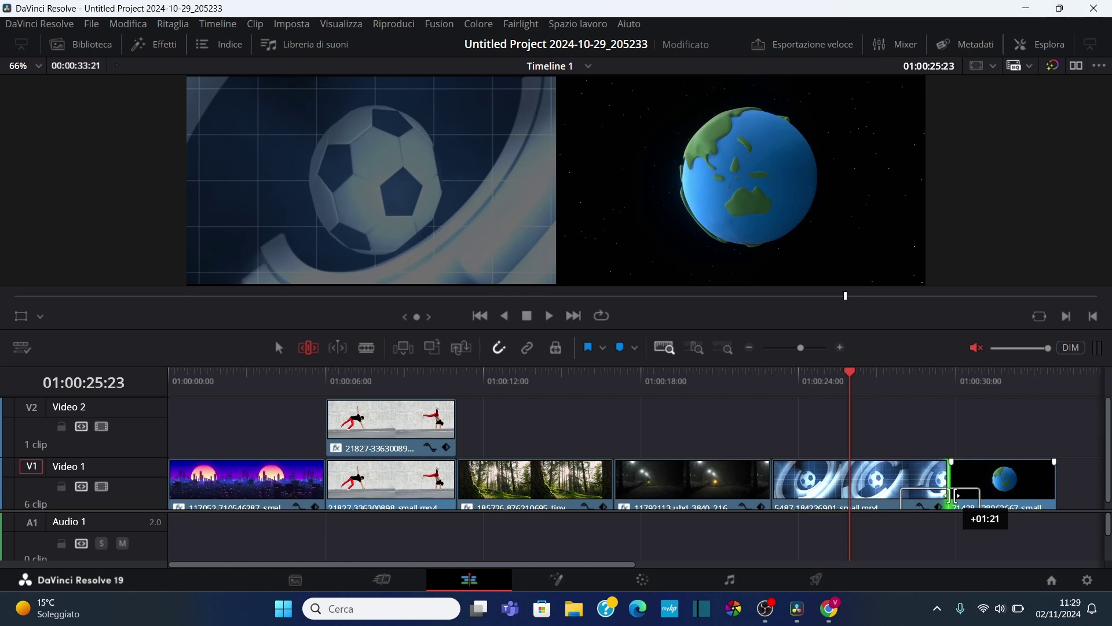
left_click_drag(954, 496, 953, 495)
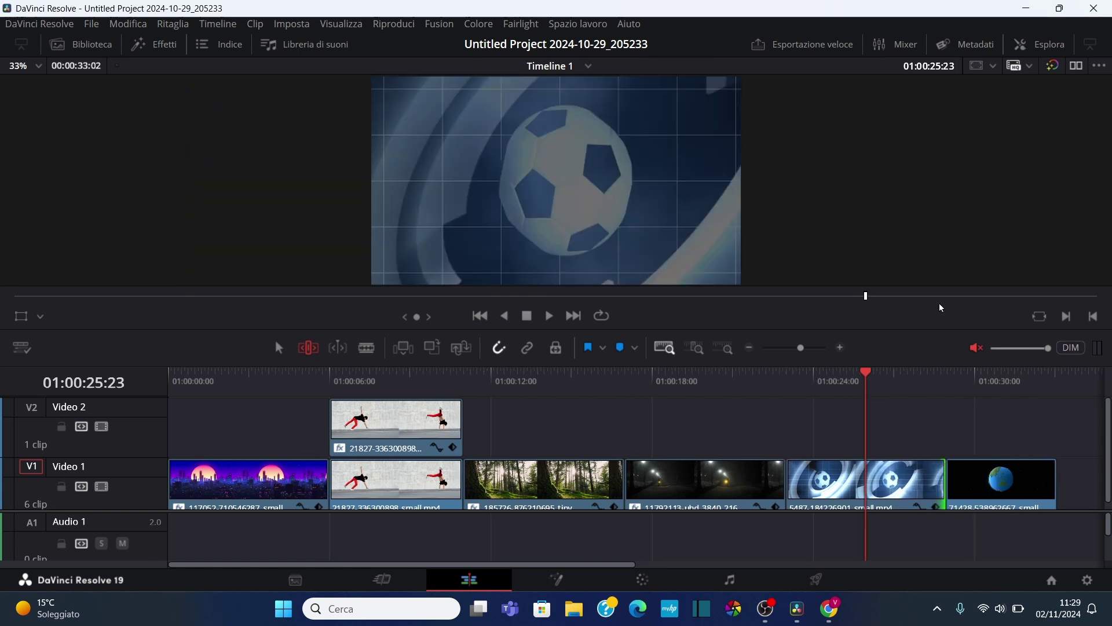
Drop the Stacco dolce video transition onto the cut between the football and earth clips.
left_click(165, 44)
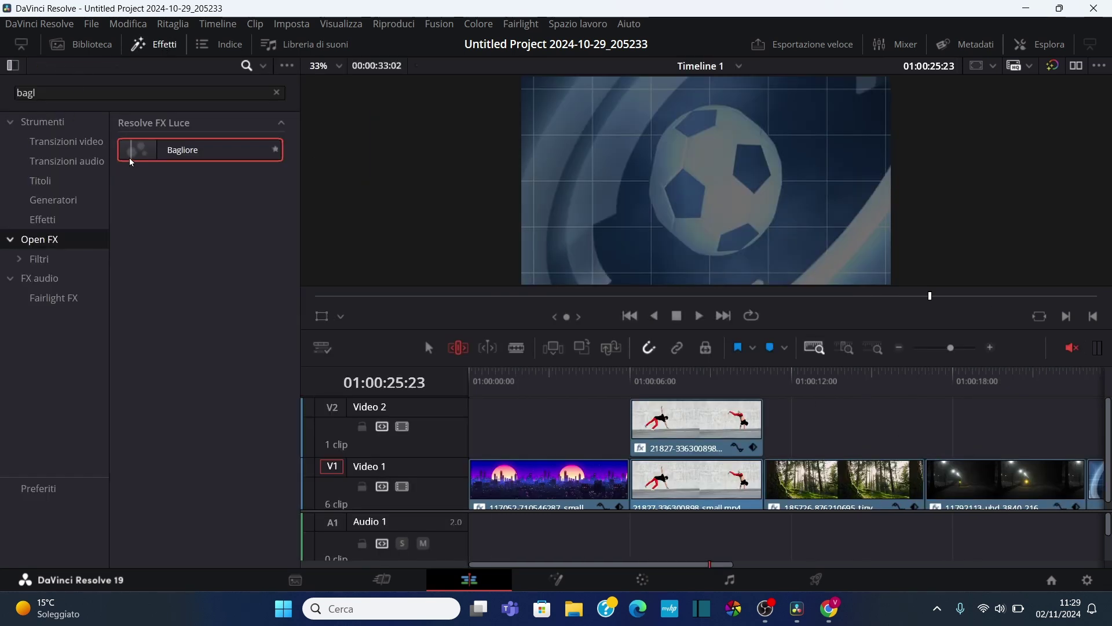
left_click(277, 93)
left_click(67, 141)
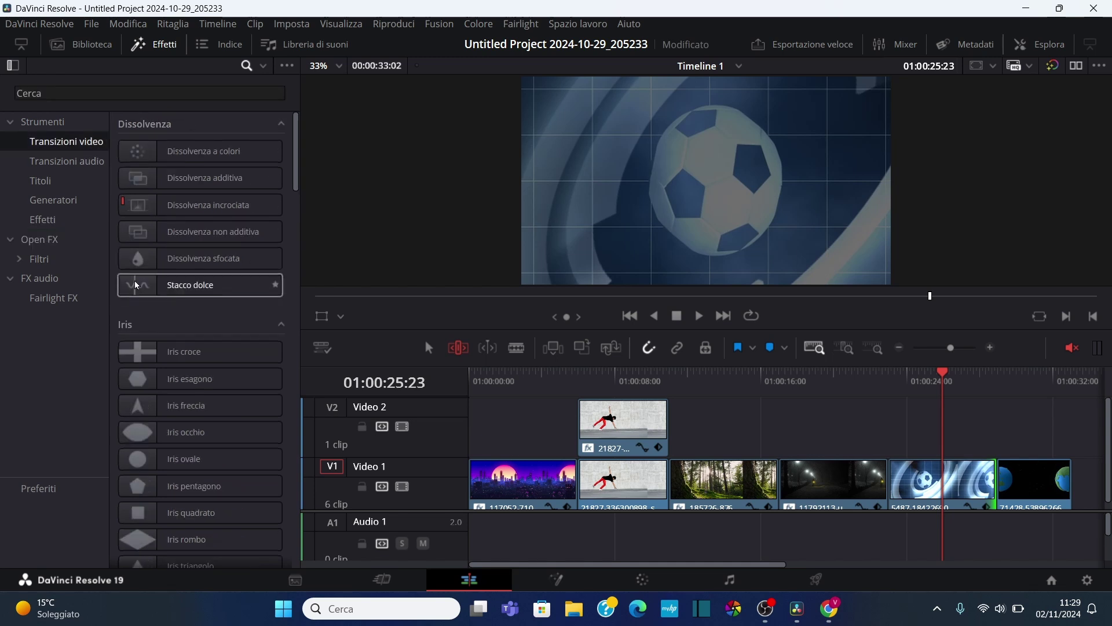
mouse_move(148, 287)
left_mouse_down()
mouse_move(940, 462)
mouse_move(1005, 488)
left_mouse_up()
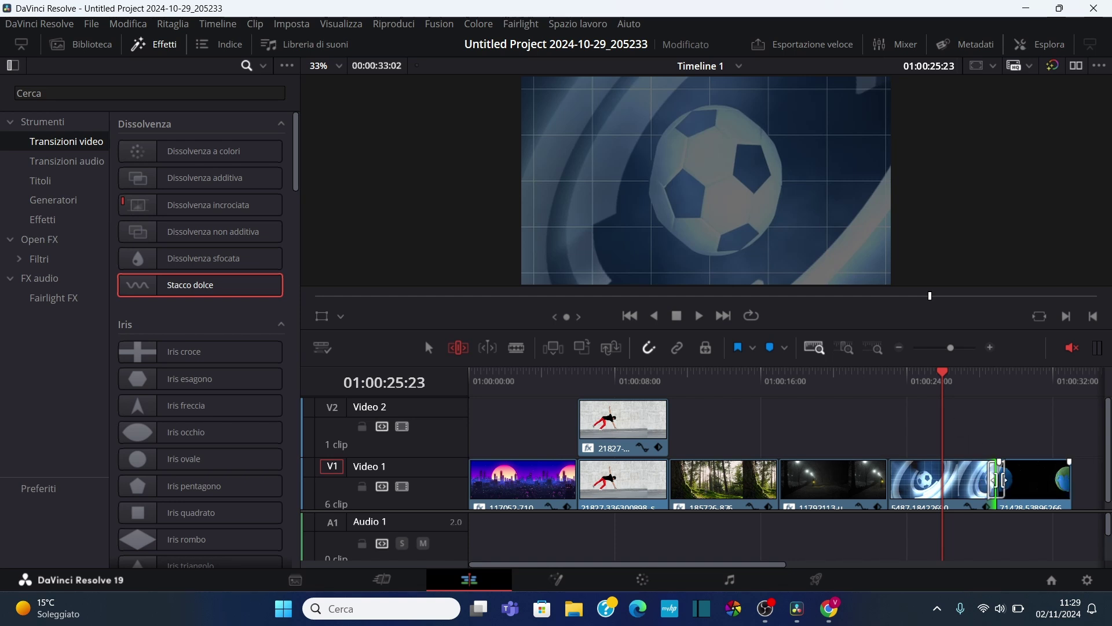
Play the new cross-fade from just before the cut.
left_click(983, 377)
left_click_drag(983, 377, 967, 377)
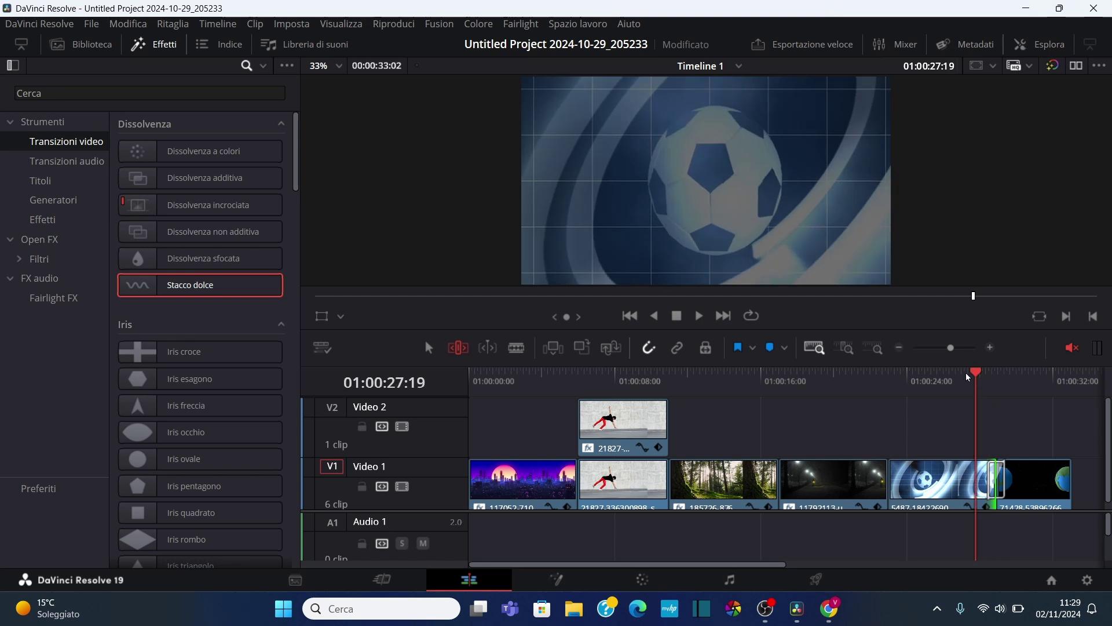
left_click(699, 316)
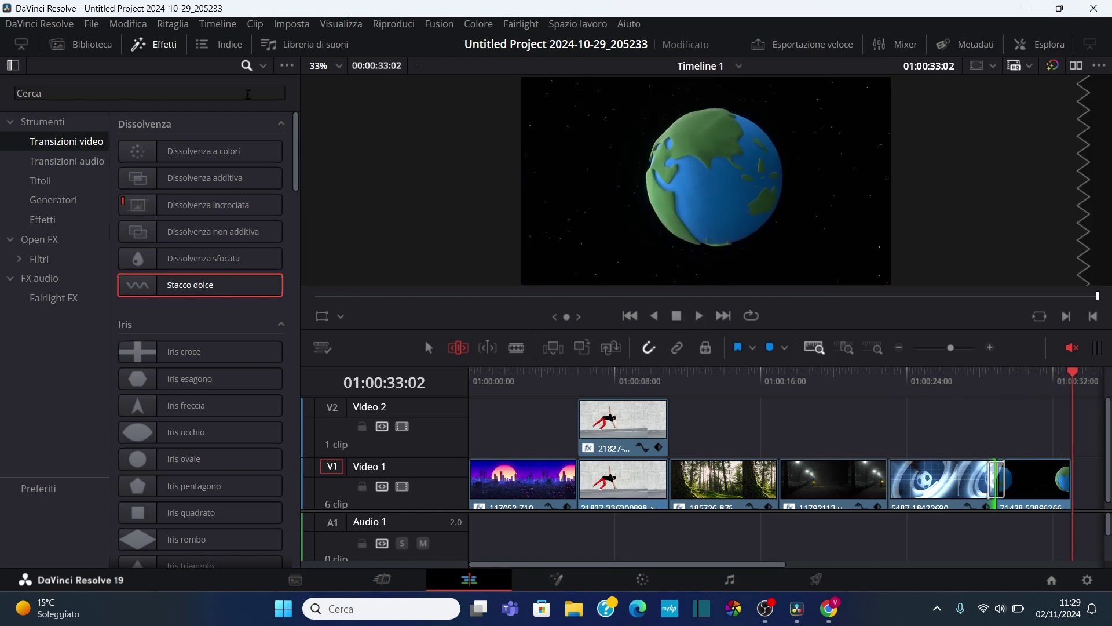
left_click(154, 44)
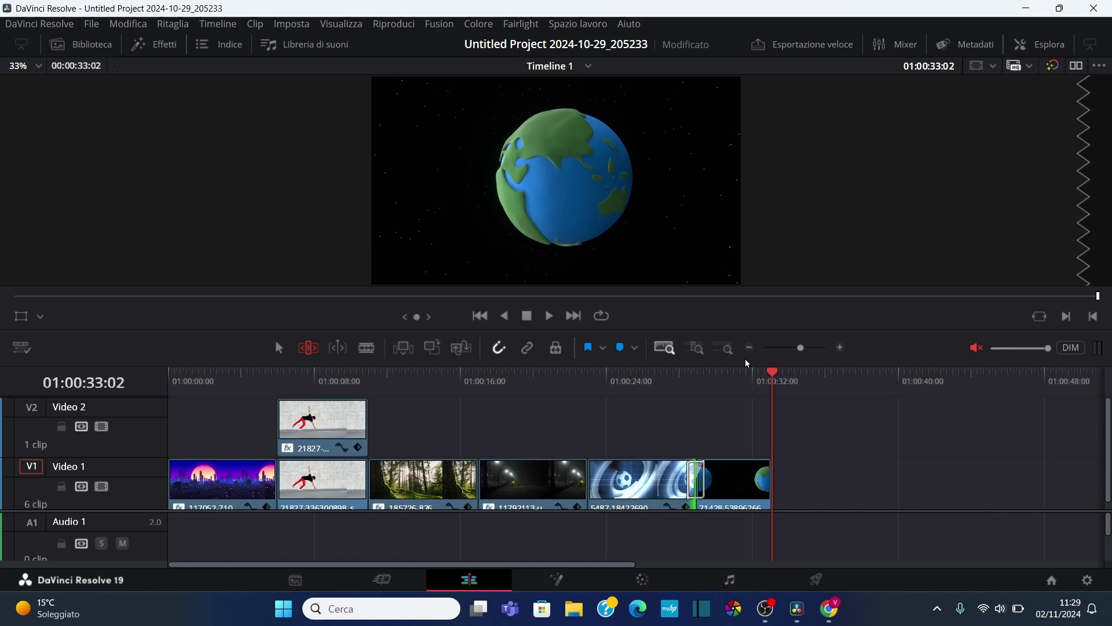
Zoom in on the cut and shorten the Stacco dolce transition to about 14 frames.
left_click(687, 391)
left_click(948, 382)
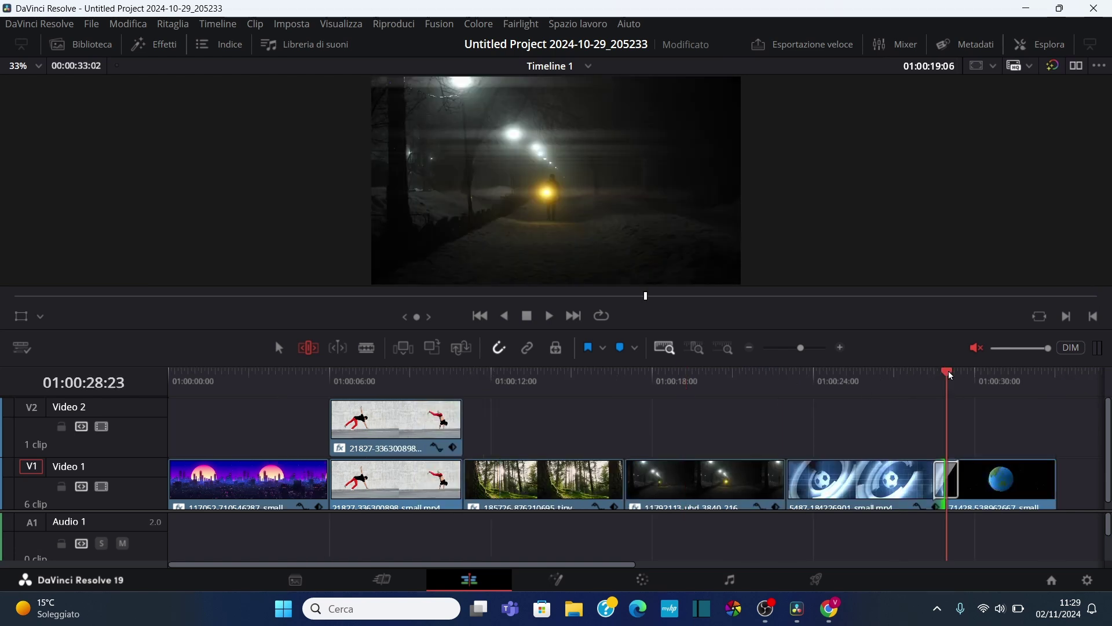
left_click(698, 349)
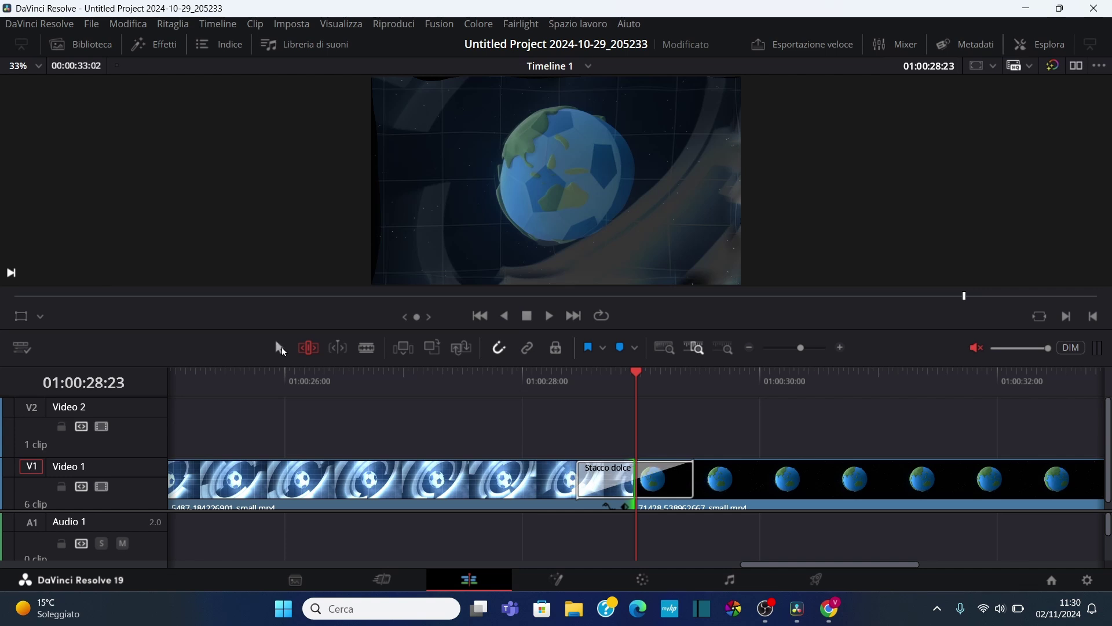
left_click(689, 489)
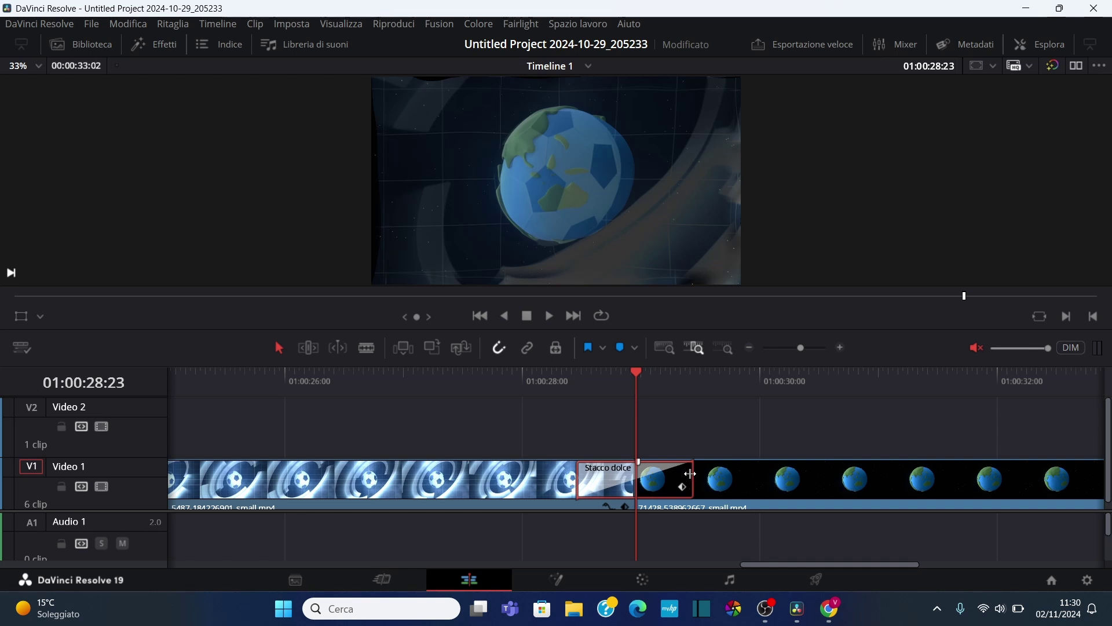
left_click_drag(691, 473, 672, 470)
Play back the shortened transition, save, and box-select both surrounding clips.
left_click(529, 383)
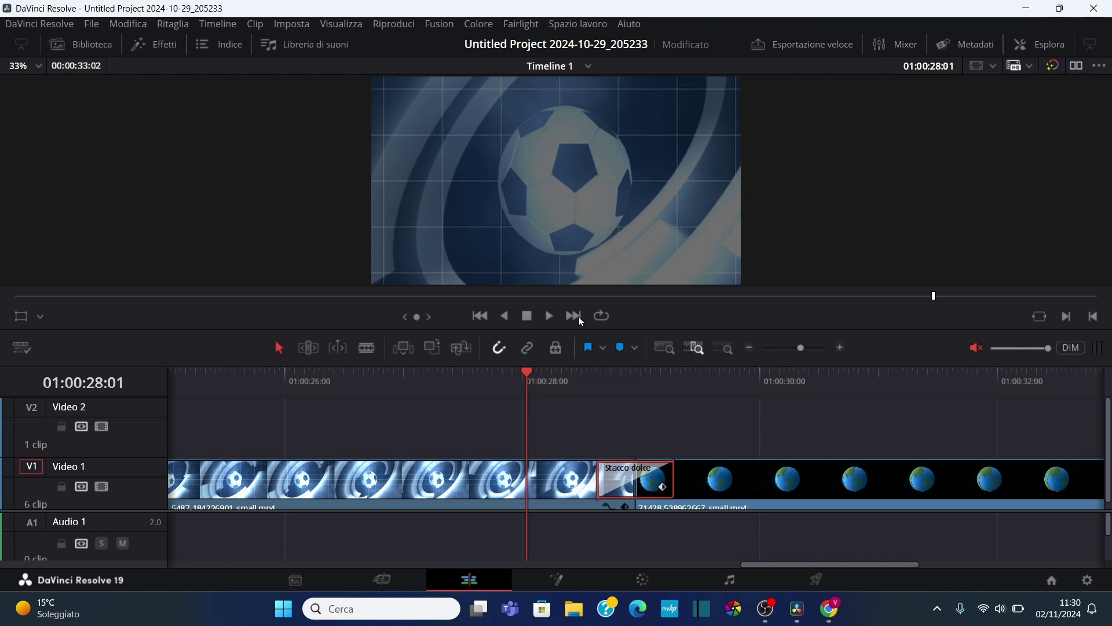
left_click(548, 317)
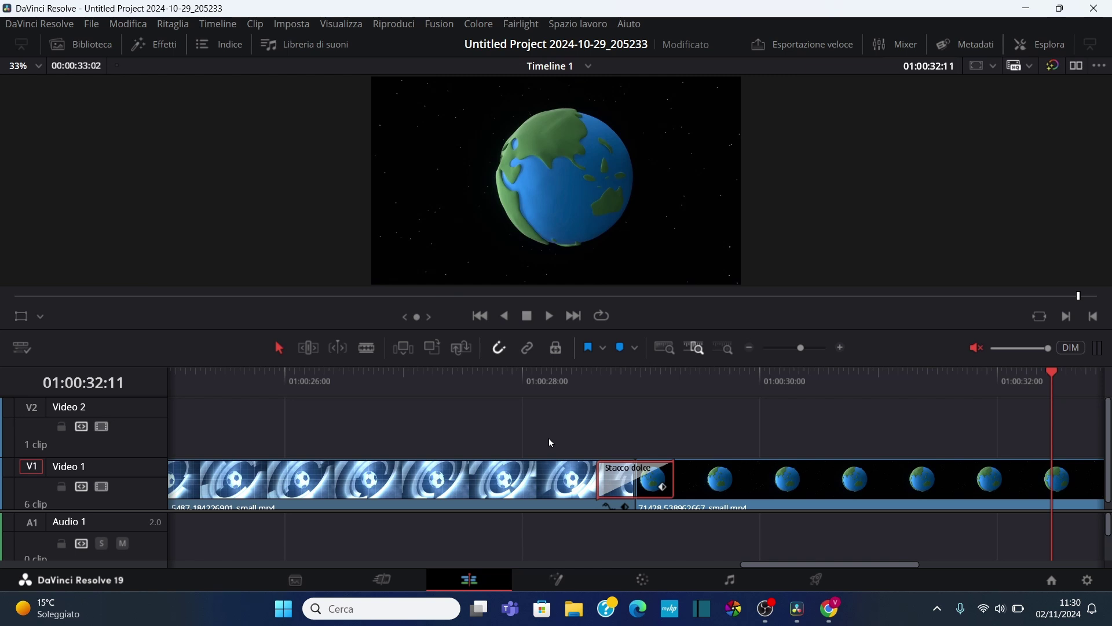
key("ctrl+s")
left_click_drag(551, 429, 763, 519)
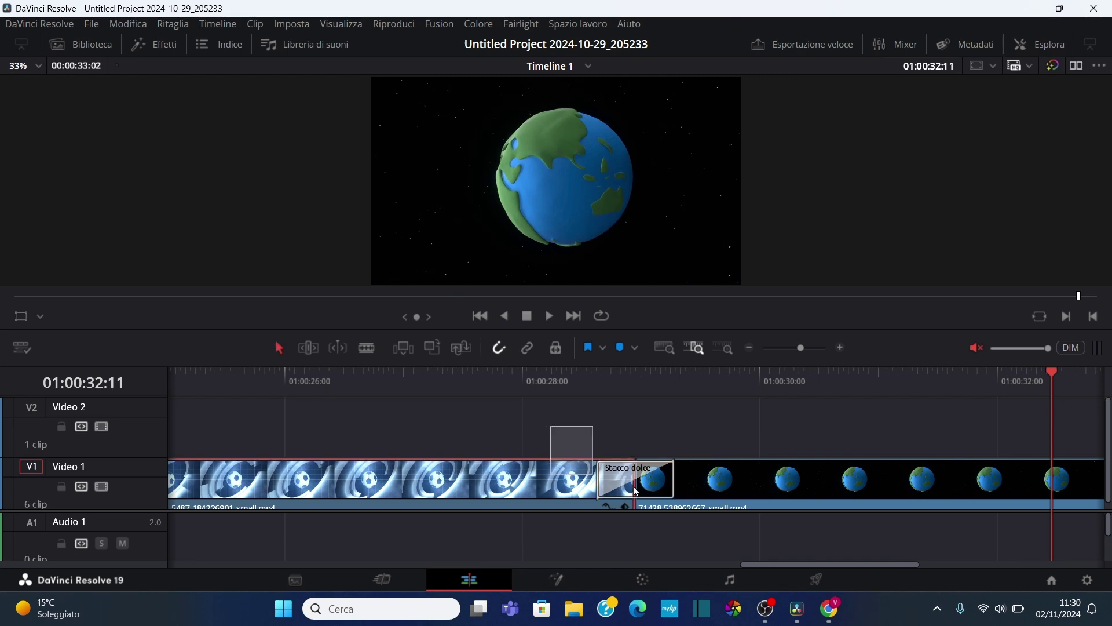
Combine the selected soccer-ball and Earth clips with their transition into Compound Clip 1.
right_click(698, 471)
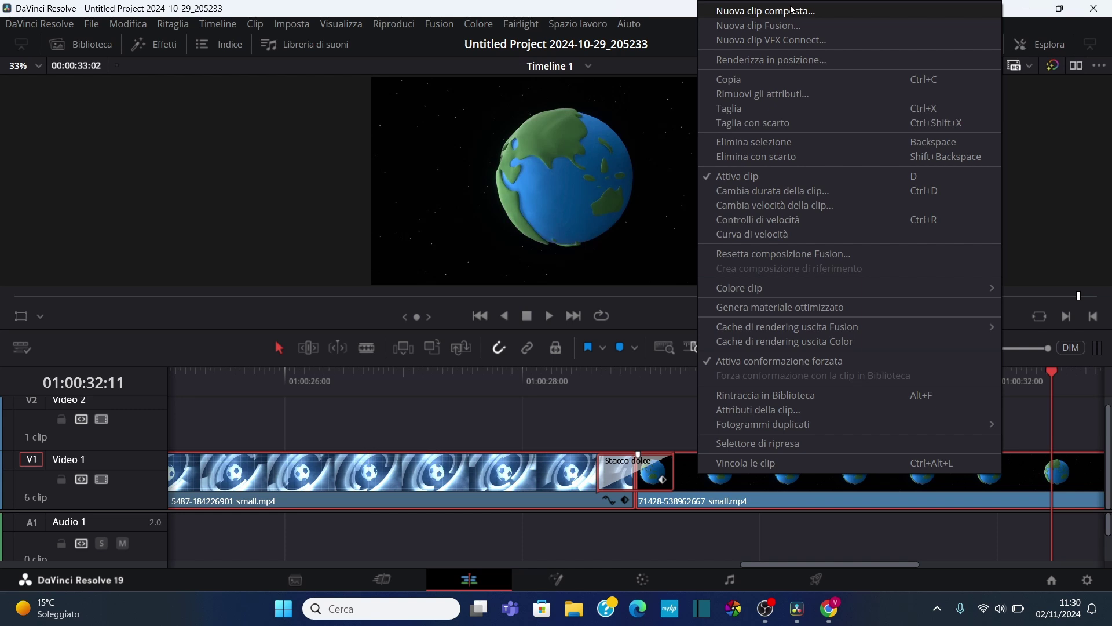
left_click(785, 12)
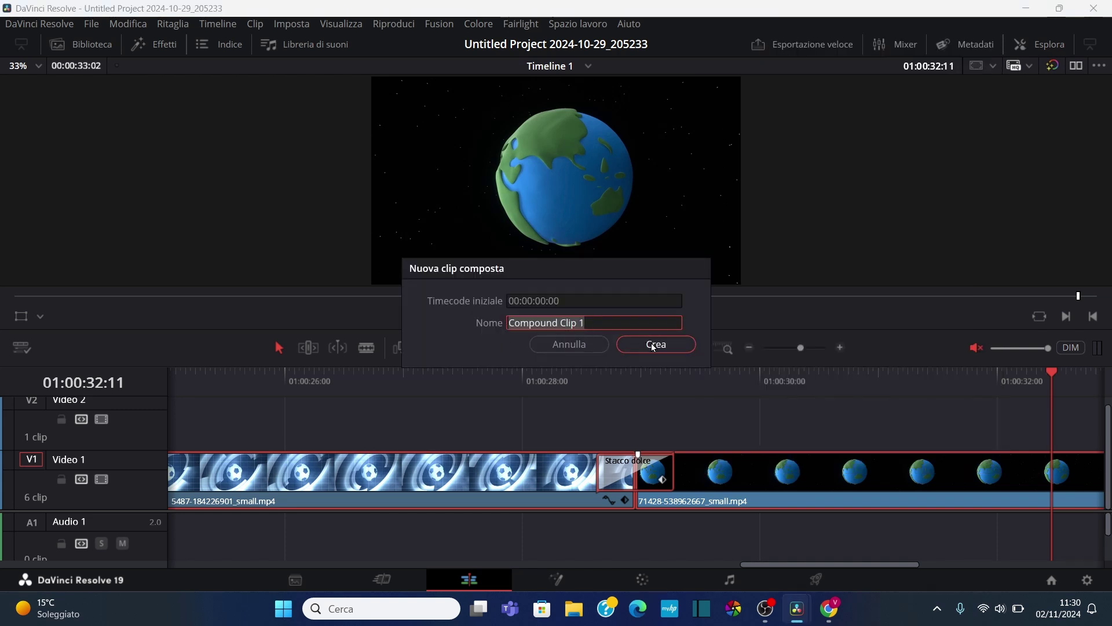
left_click(656, 344)
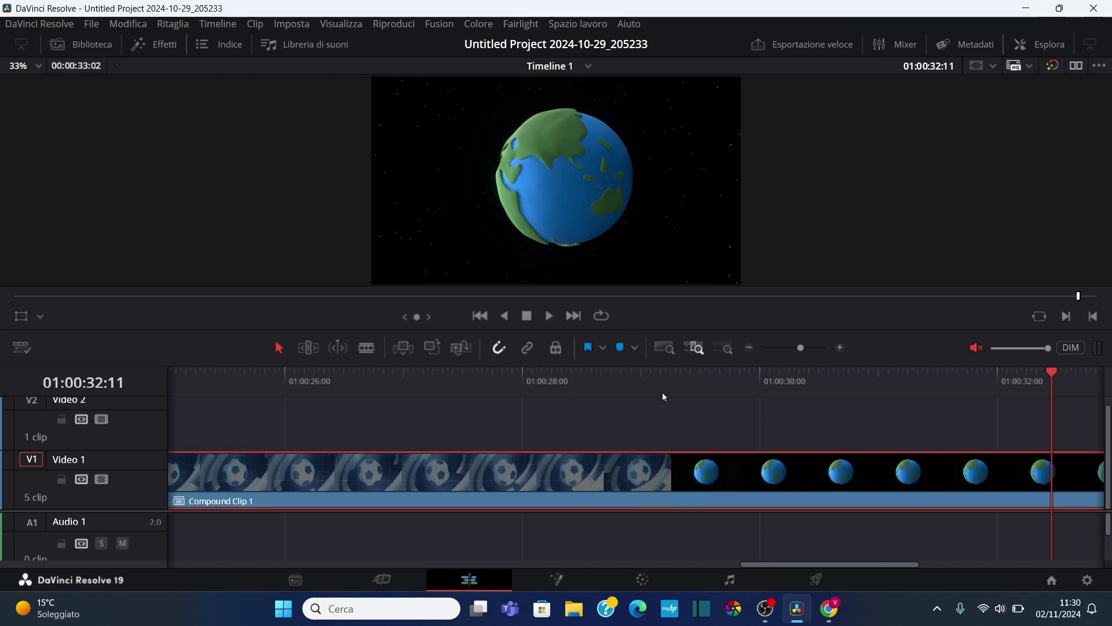
Fit the whole timeline in view and play Compound Clip 1 full screen from its start.
left_click(663, 349)
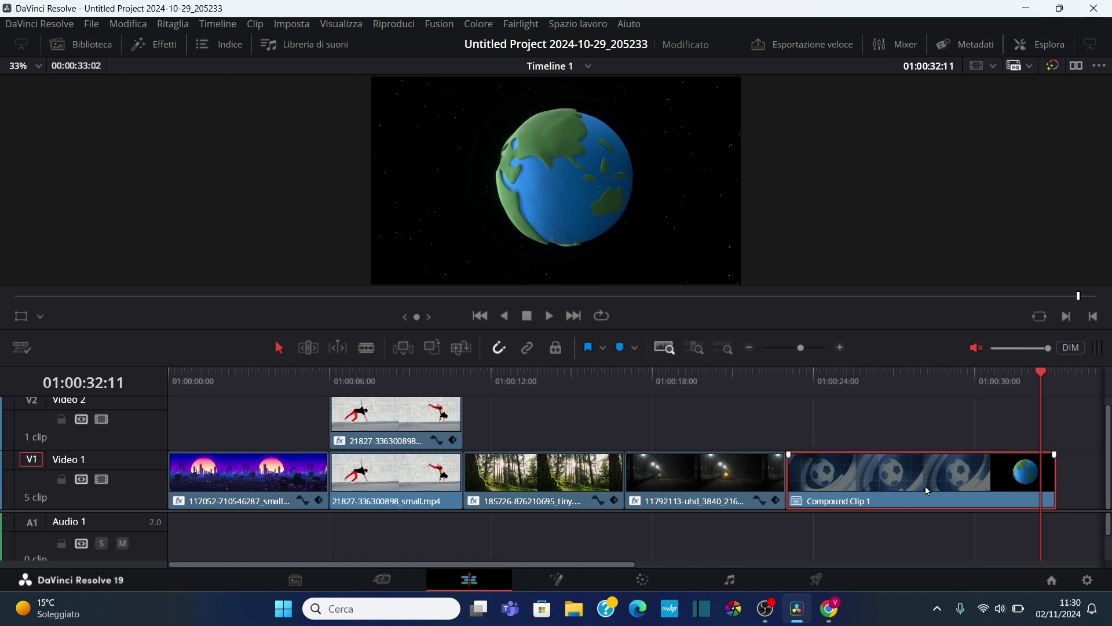
left_click(480, 316)
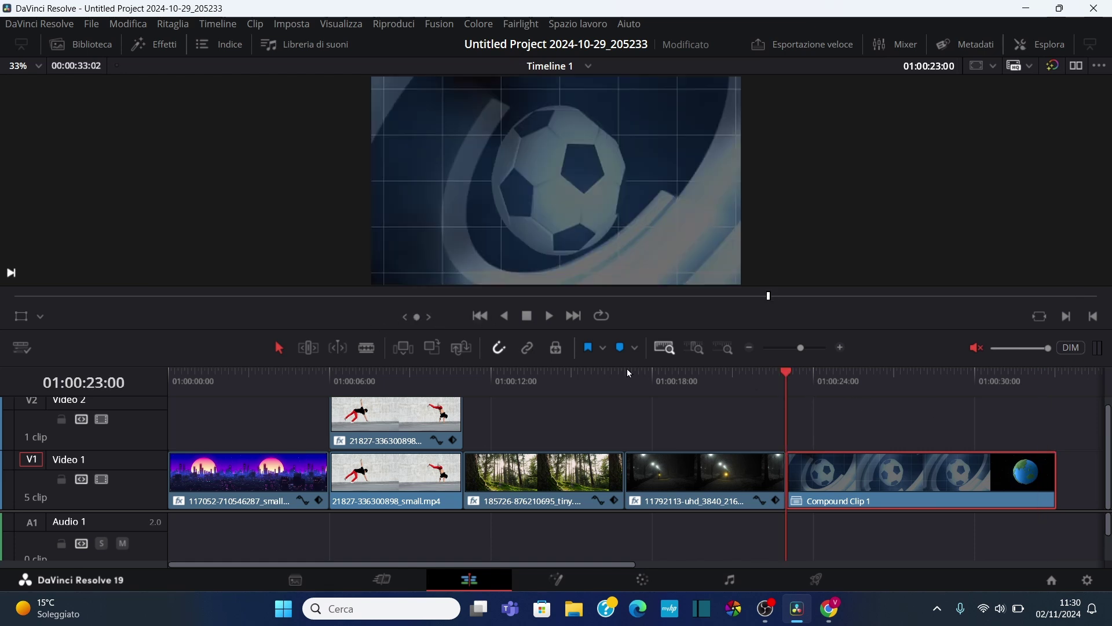
key("p")
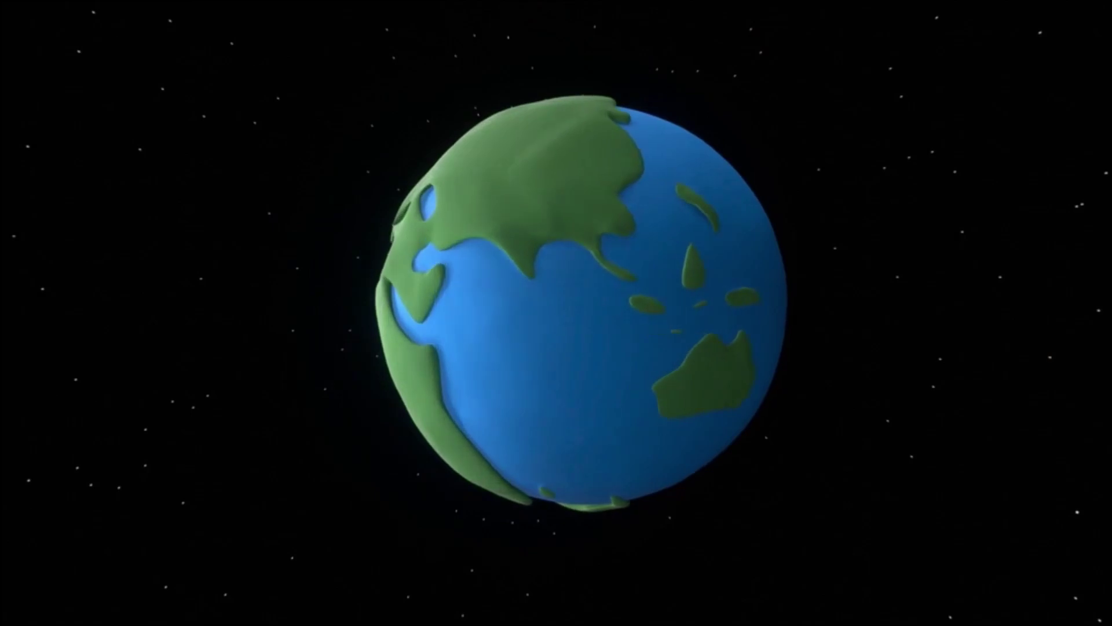
key("Escape")
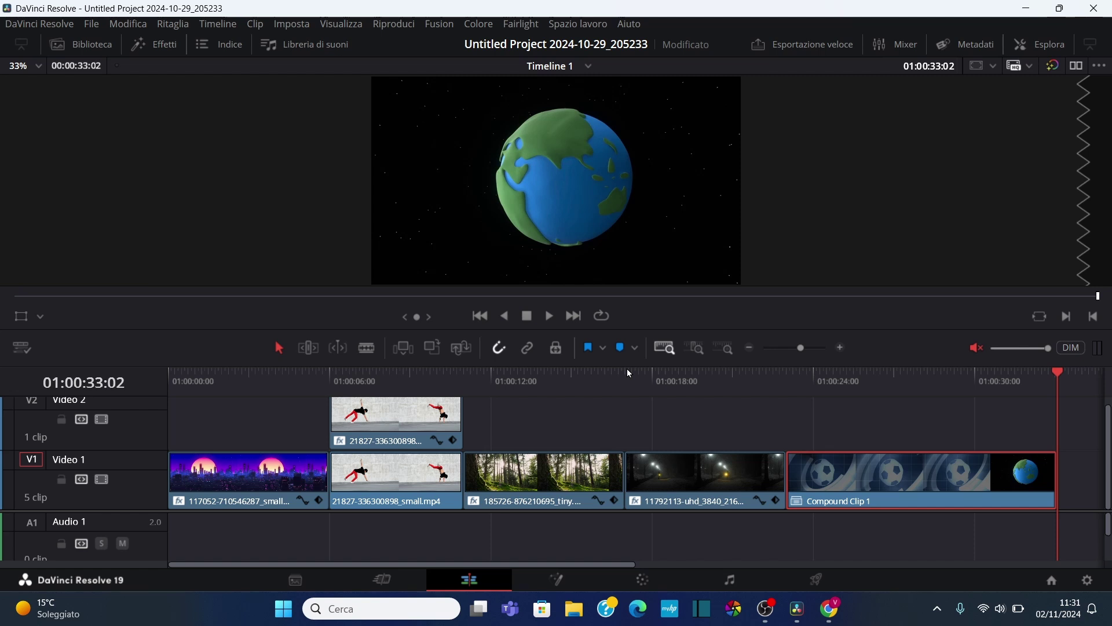
Undo Compound Clip 1 with Ctrl+Z to restore the separate soccer-ball and Earth clips.
key("ctrl+z")
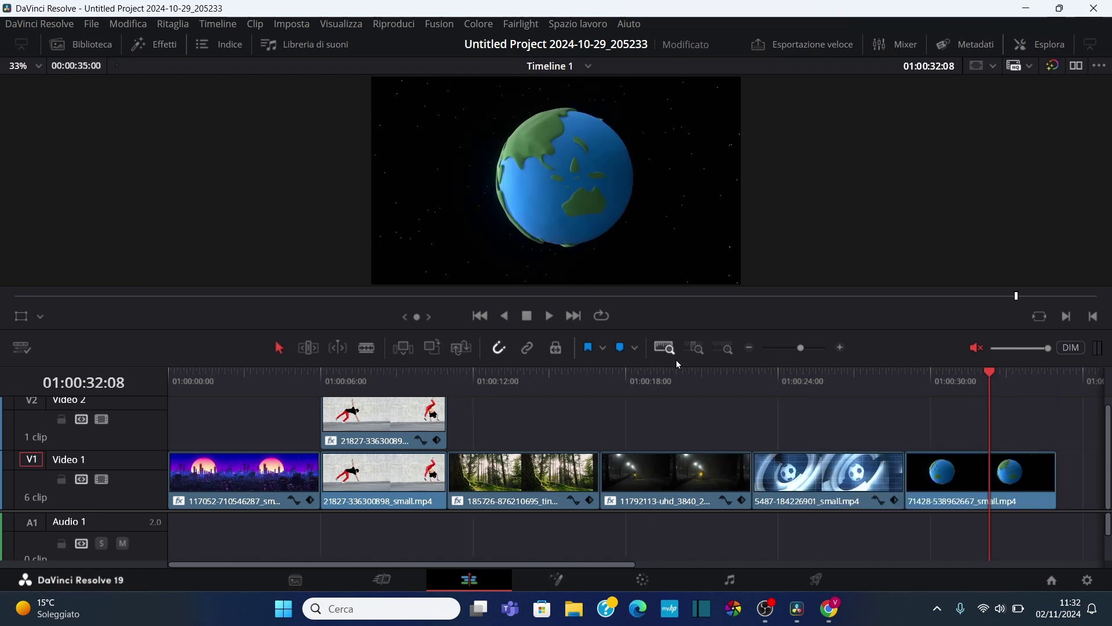